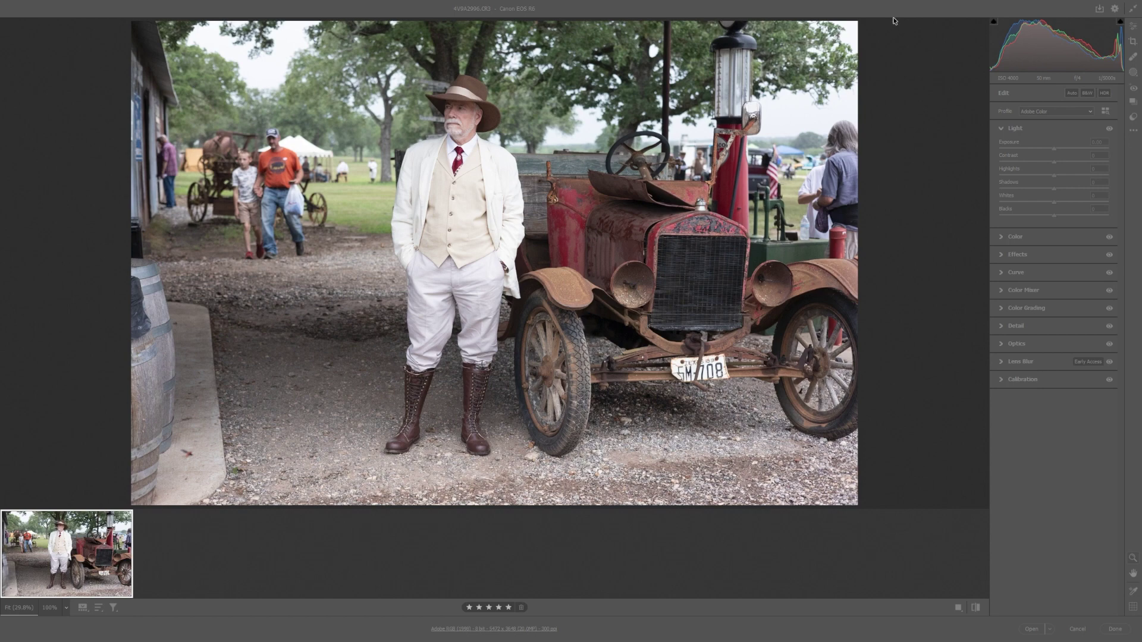
- Apply automatic tone adjustments to the raw photo with Shadows lowered to +5, and open it in Photoshop
click(815, 55)
click(726, 125)
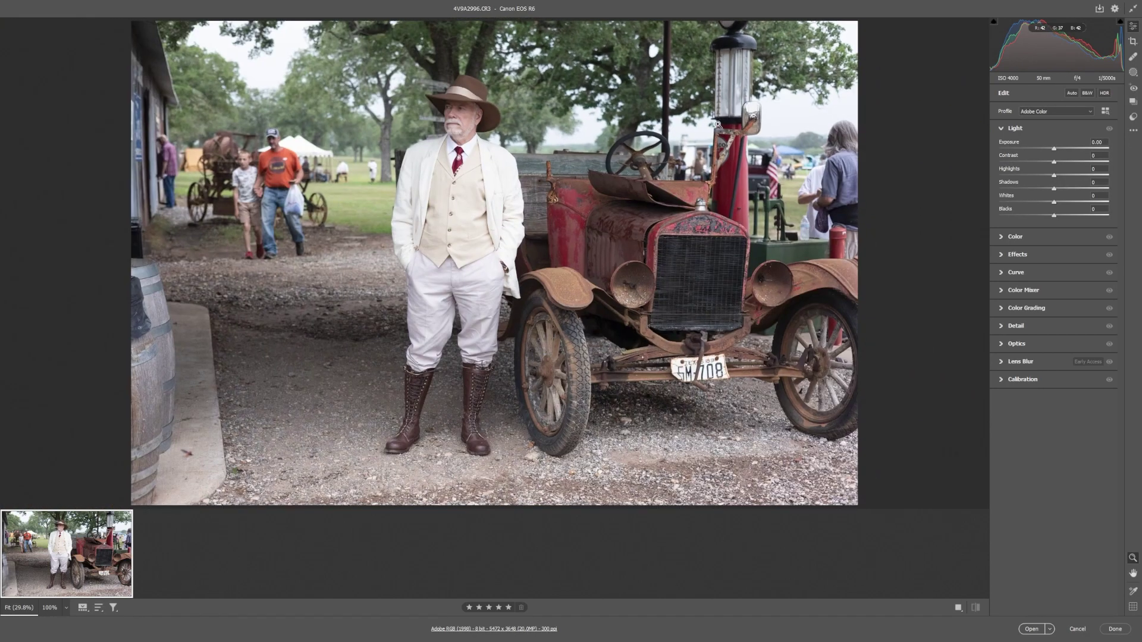
click(1072, 94)
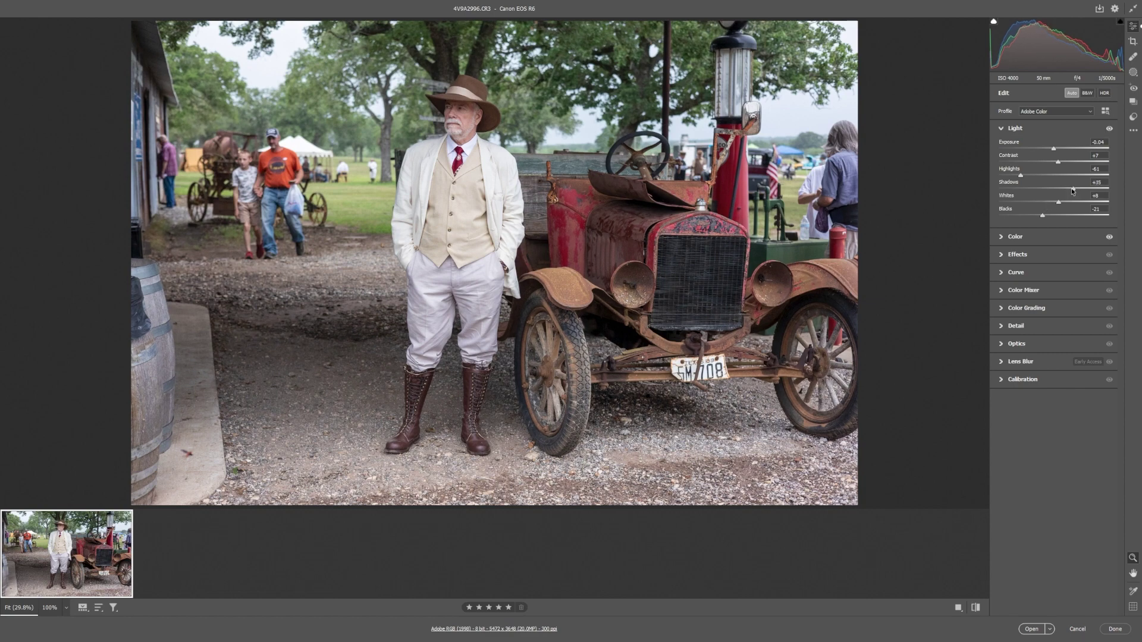
drag(1072, 190, 1056, 189)
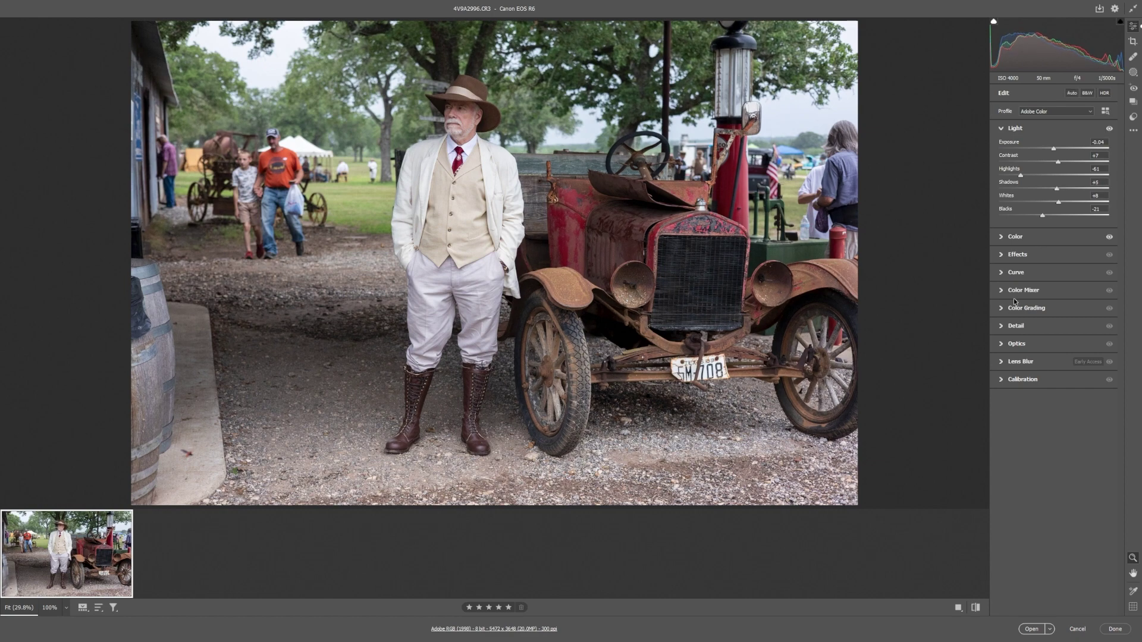
click(1031, 629)
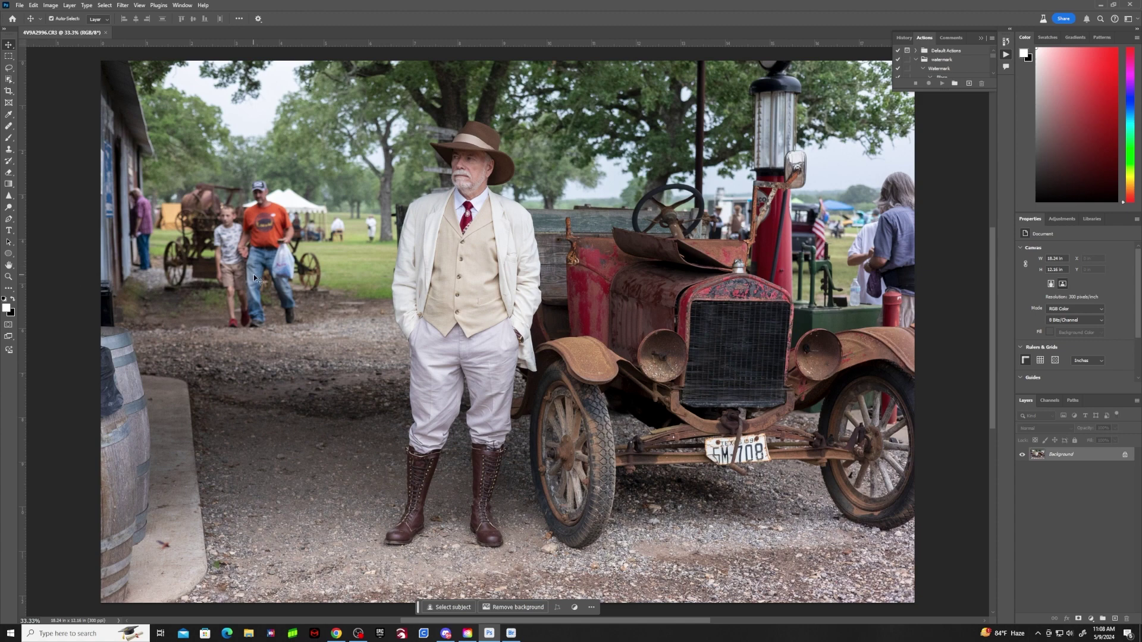
- Lasso the man in the orange shirt and the boy, remove them with a promptless Generative Fill, and choose the third variation
scroll(255, 276, down, 1)
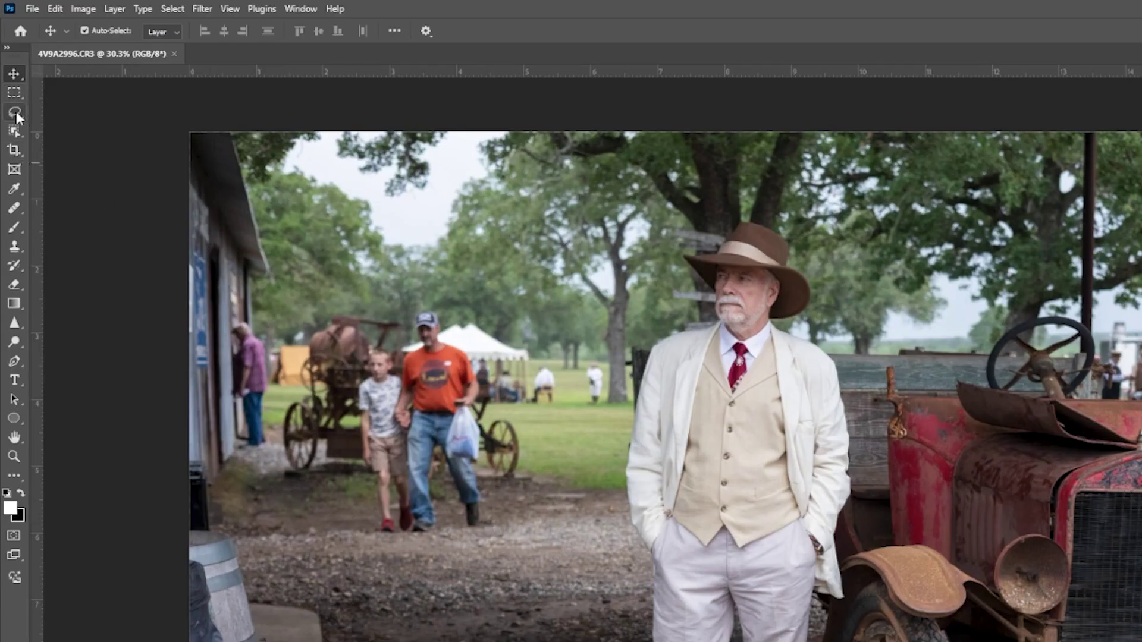
click(16, 112)
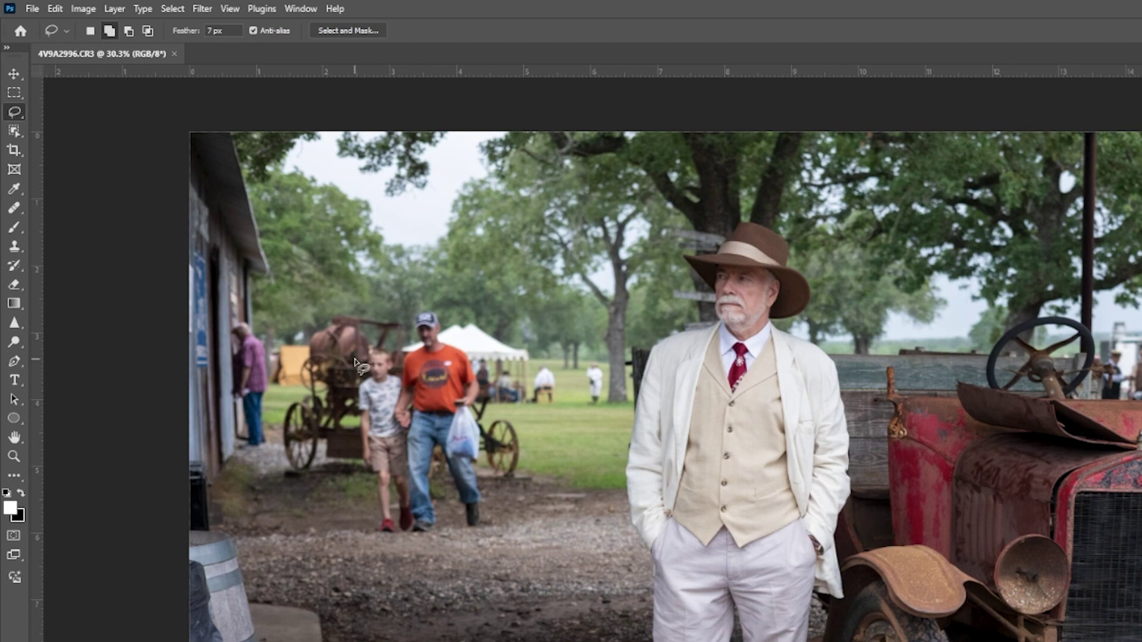
mouse_move(355, 359)
mouse_down()
mouse_move(418, 304)
mouse_move(501, 366)
mouse_move(482, 533)
mouse_move(382, 539)
mouse_move(364, 443)
mouse_move(343, 424)
mouse_move(356, 364)
mouse_up()
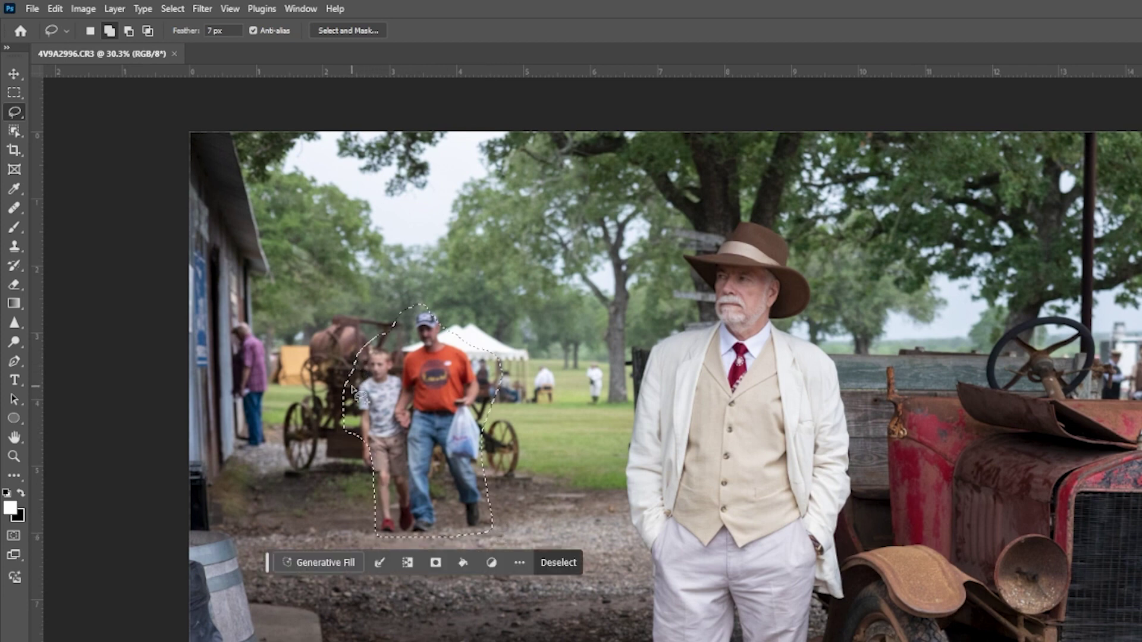
click(310, 568)
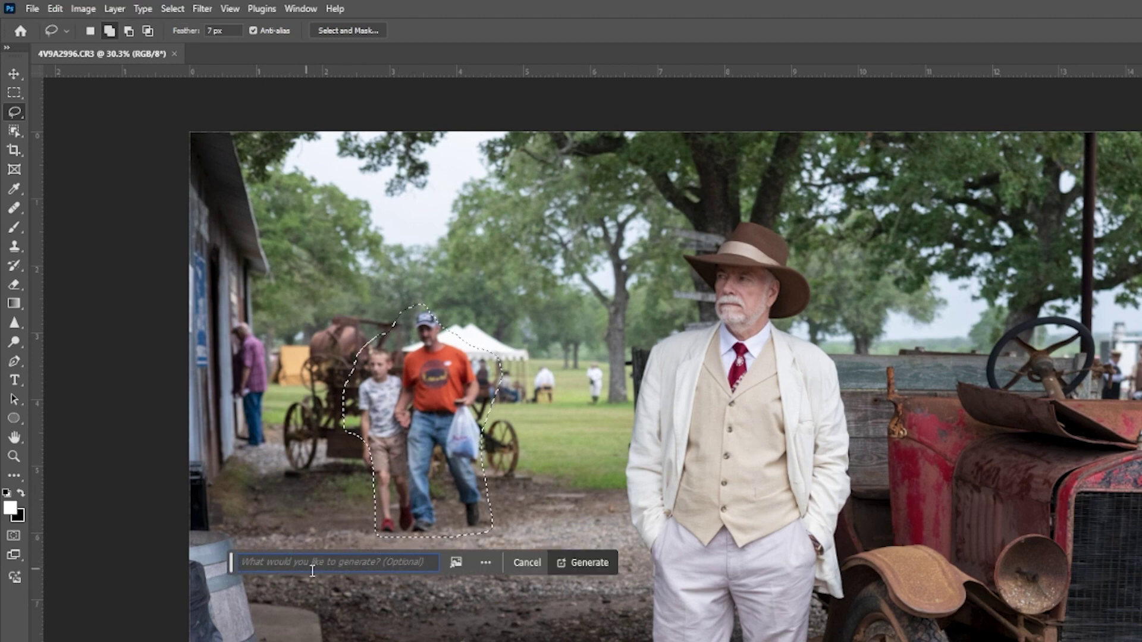
click(573, 570)
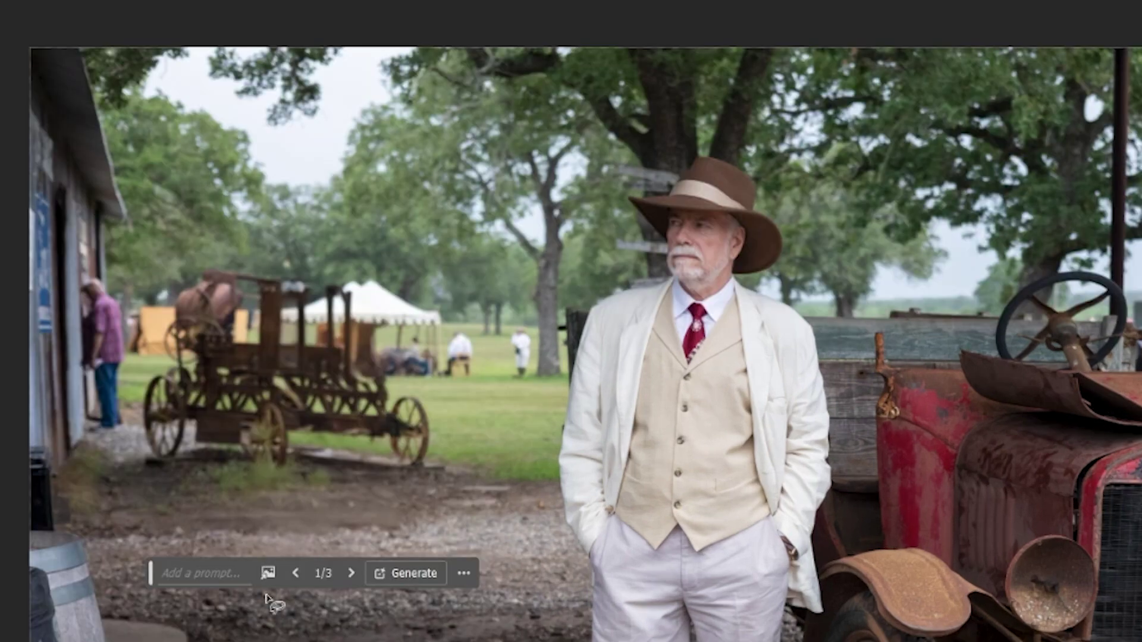
click(351, 572)
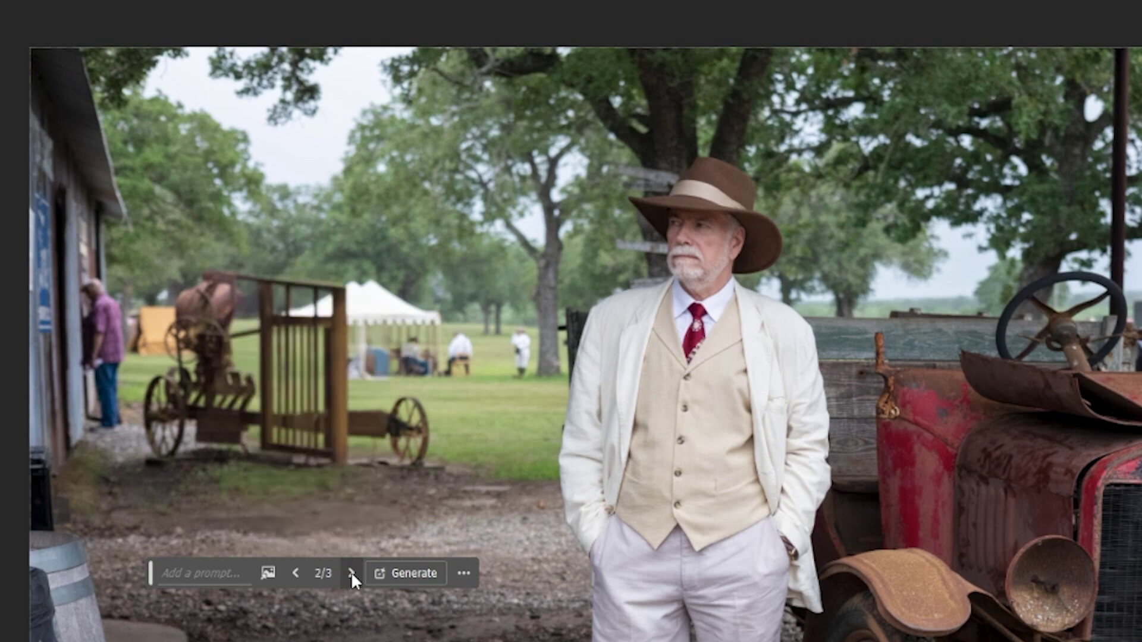
click(351, 572)
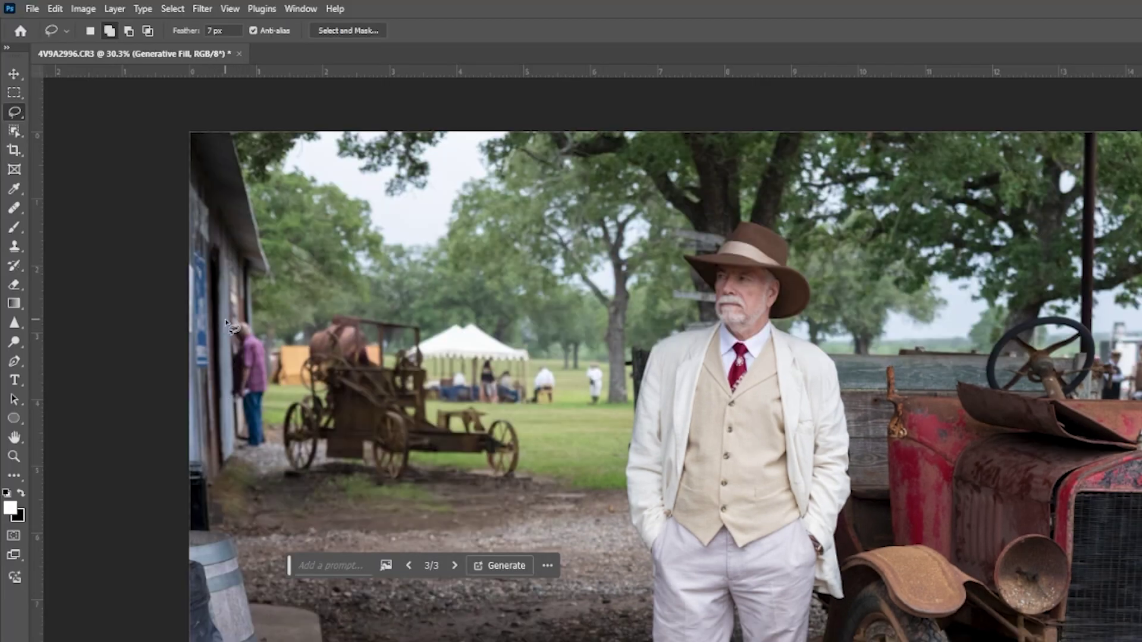
- Lasso the person in the purple shirt beside the building and remove them with a promptless Generative Fill
mouse_move(226, 322)
mouse_down()
mouse_move(243, 320)
mouse_move(256, 340)
mouse_move(269, 386)
mouse_move(271, 443)
mouse_move(247, 453)
mouse_move(226, 410)
mouse_move(229, 317)
mouse_up()
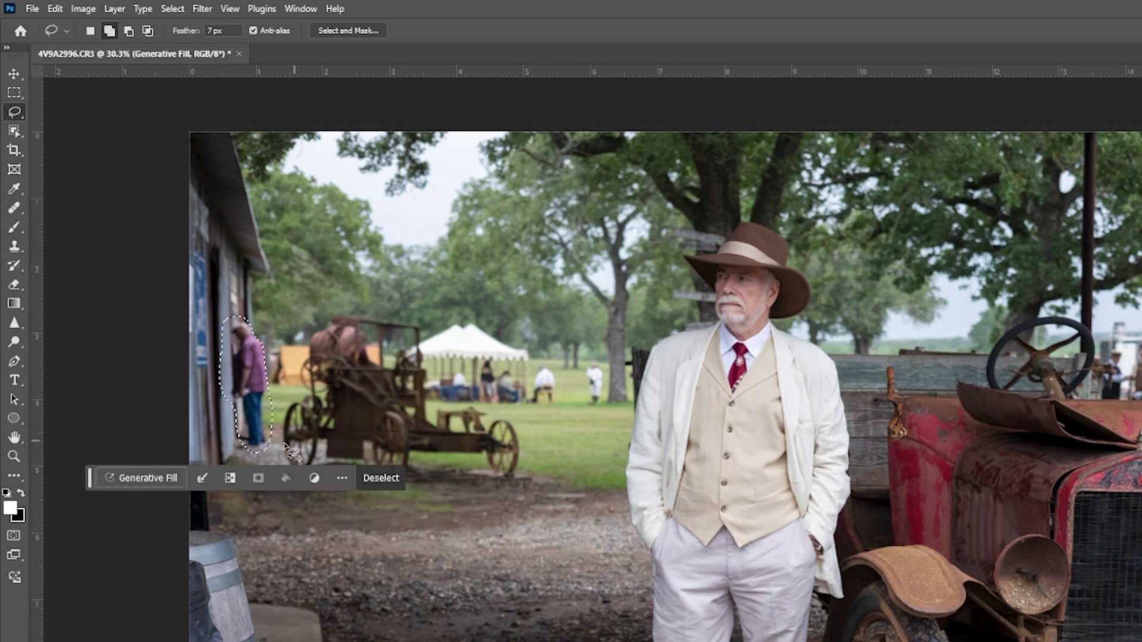
click(150, 480)
click(397, 478)
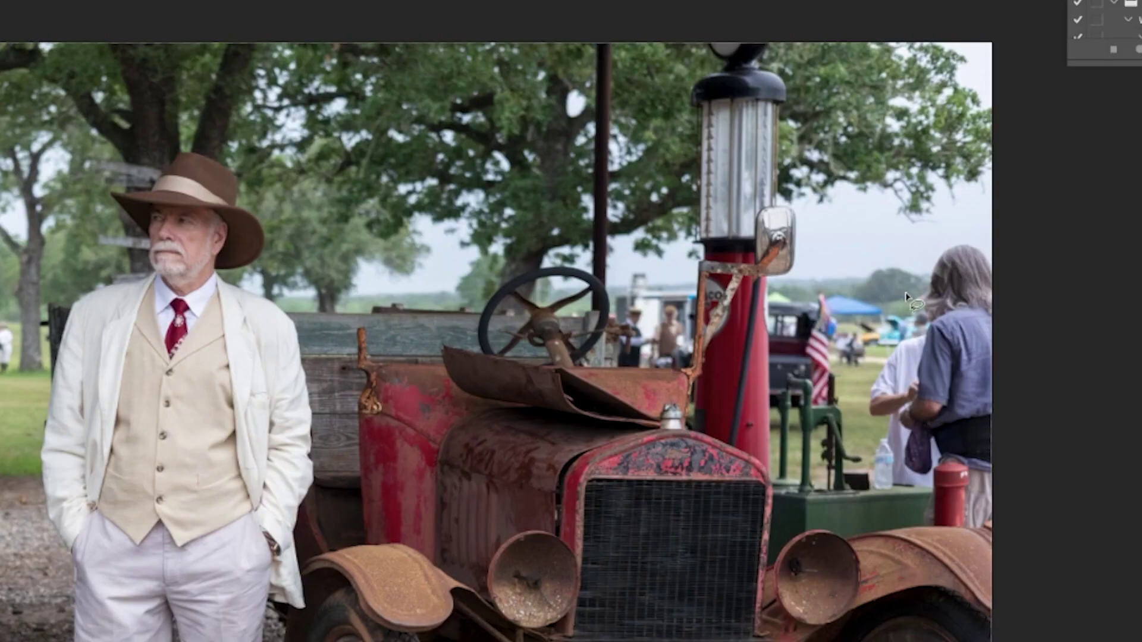
- Lasso the two people at the photo's right edge, replace them with a promptless Generative Fill, and choose the third variation
mouse_move(905, 296)
mouse_down()
mouse_move(937, 245)
mouse_move(972, 238)
mouse_move(987, 258)
mouse_move(1005, 515)
mouse_move(935, 514)
mouse_move(932, 480)
mouse_move(874, 481)
mouse_move(862, 405)
mouse_move(870, 360)
mouse_move(916, 290)
mouse_up()
click(808, 546)
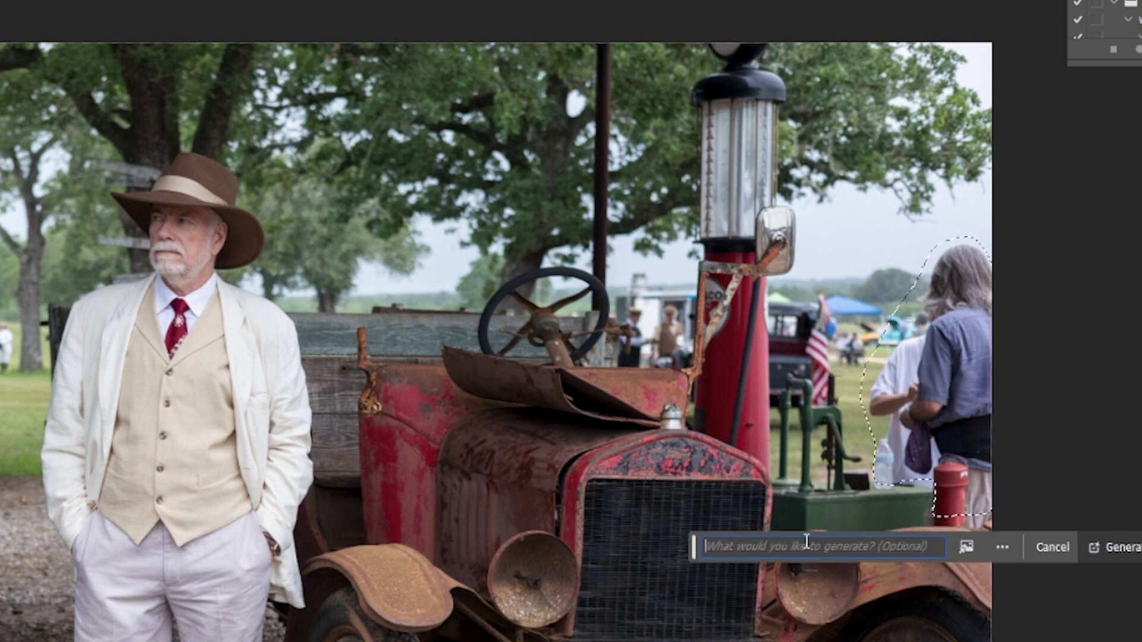
click(1124, 547)
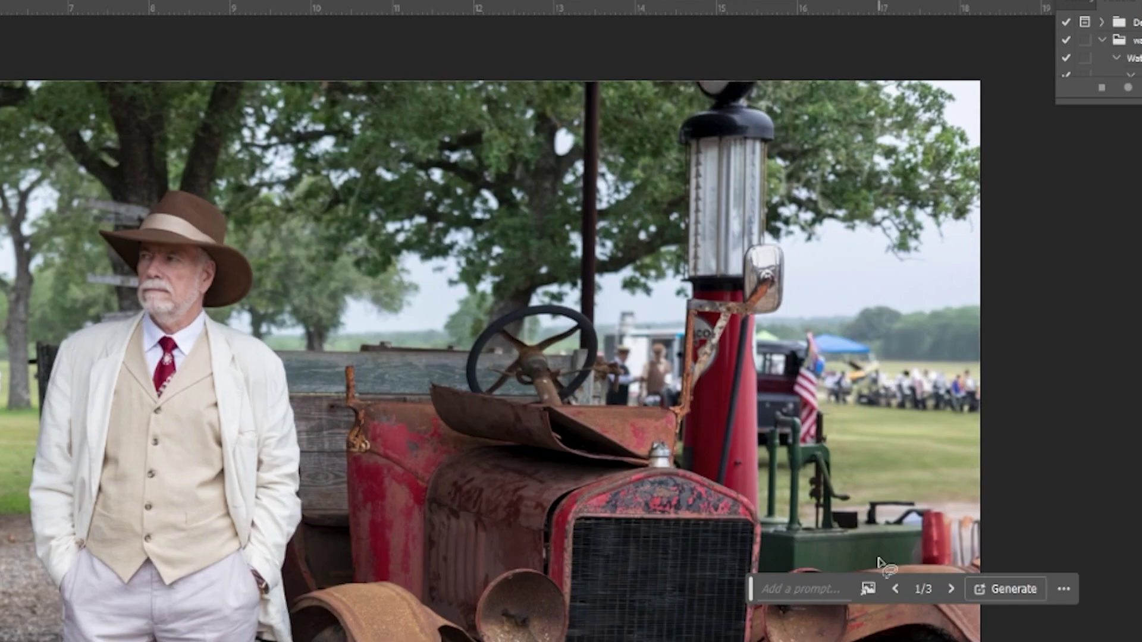
click(949, 589)
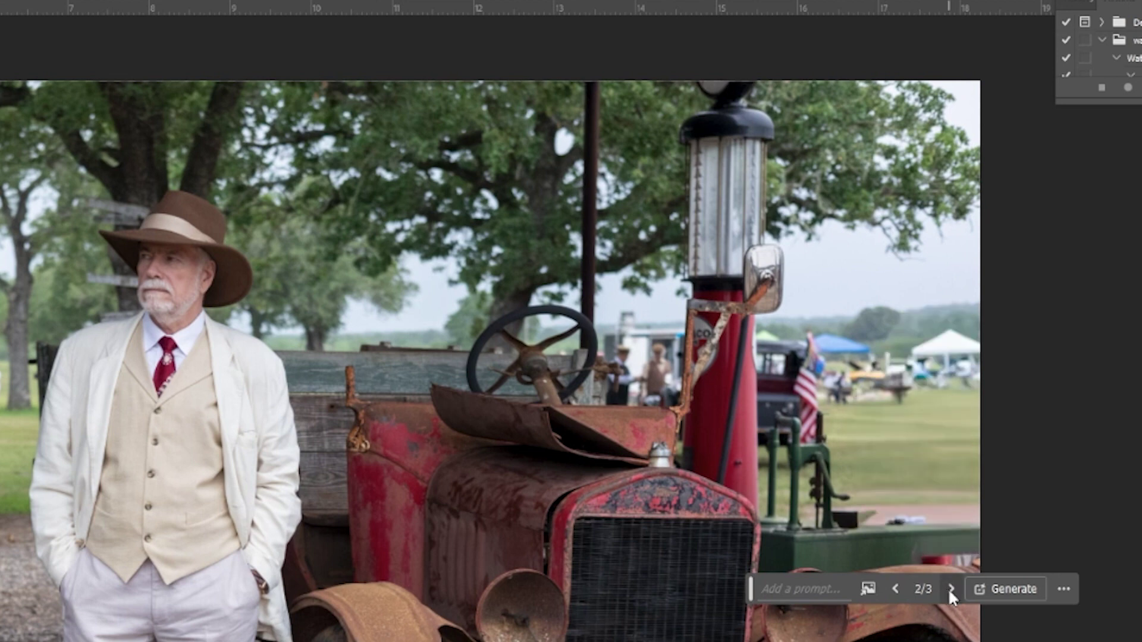
click(949, 589)
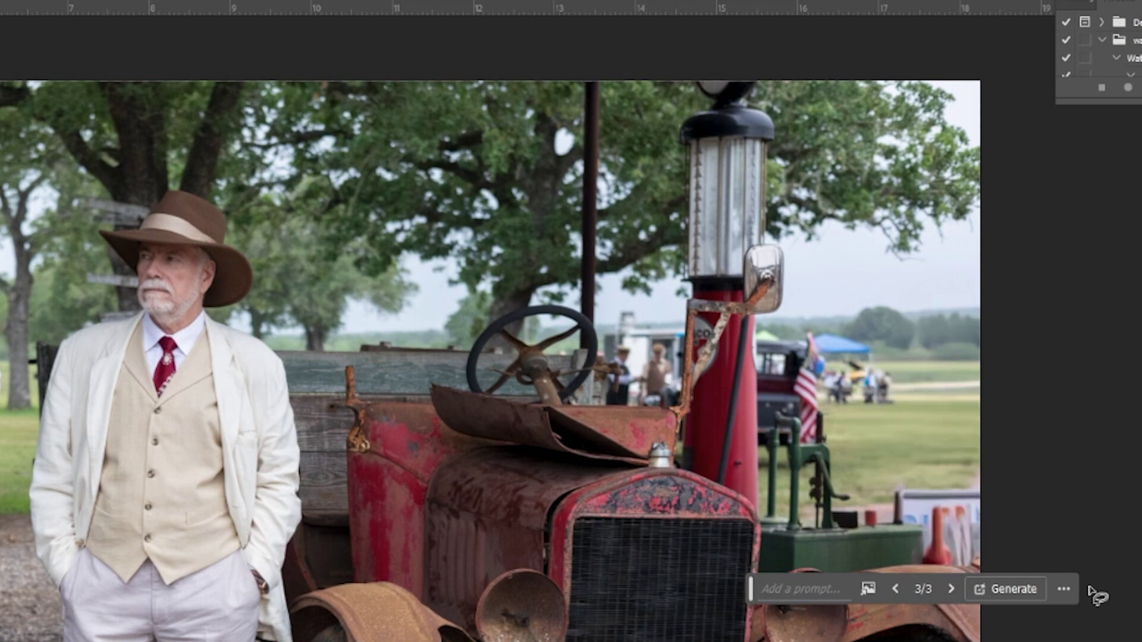
click(896, 589)
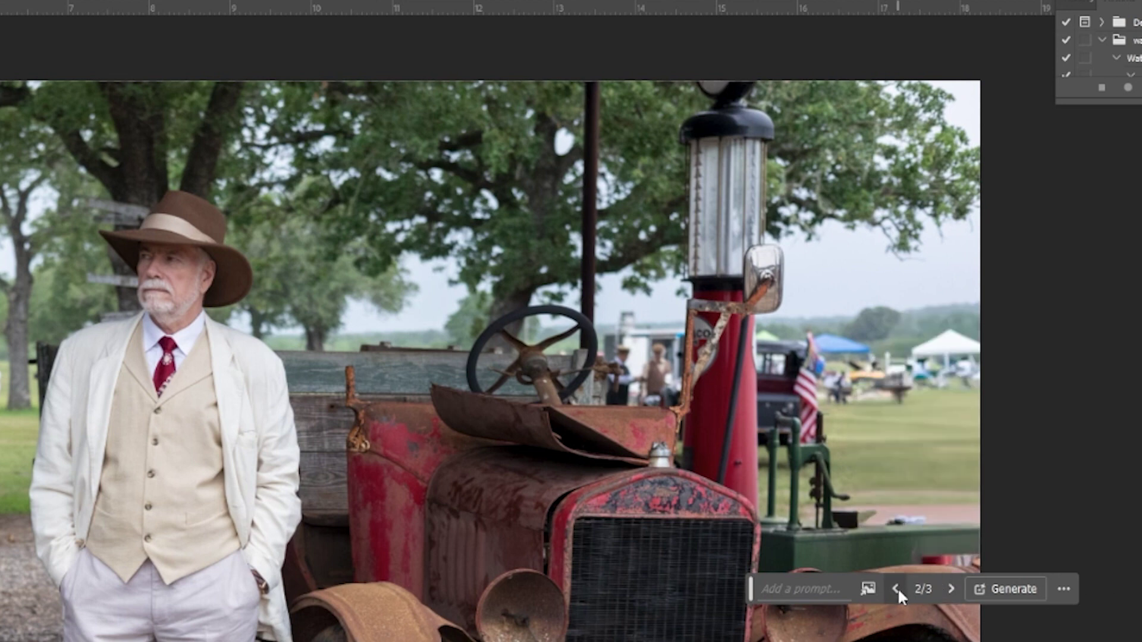
click(949, 589)
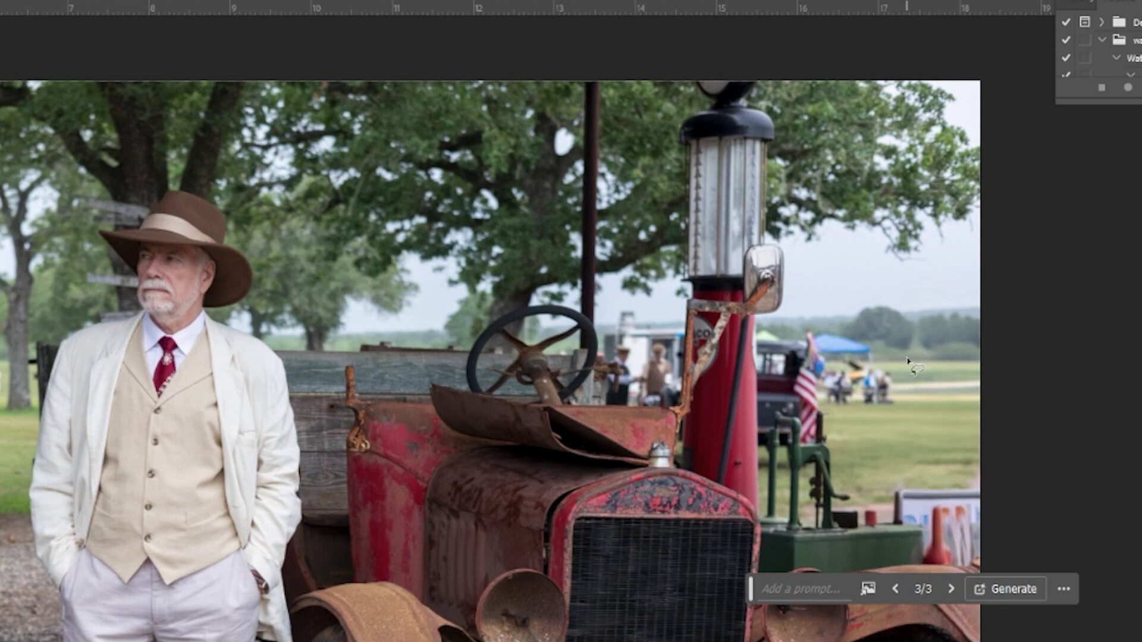
click(763, 336)
drag(758, 367, 756, 399)
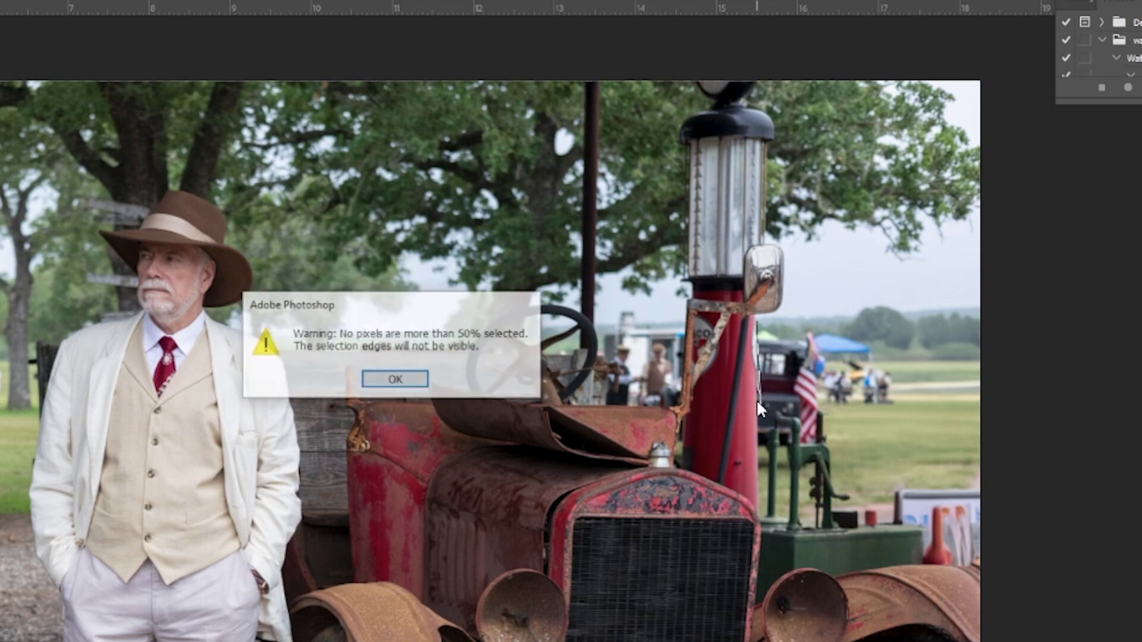
click(395, 380)
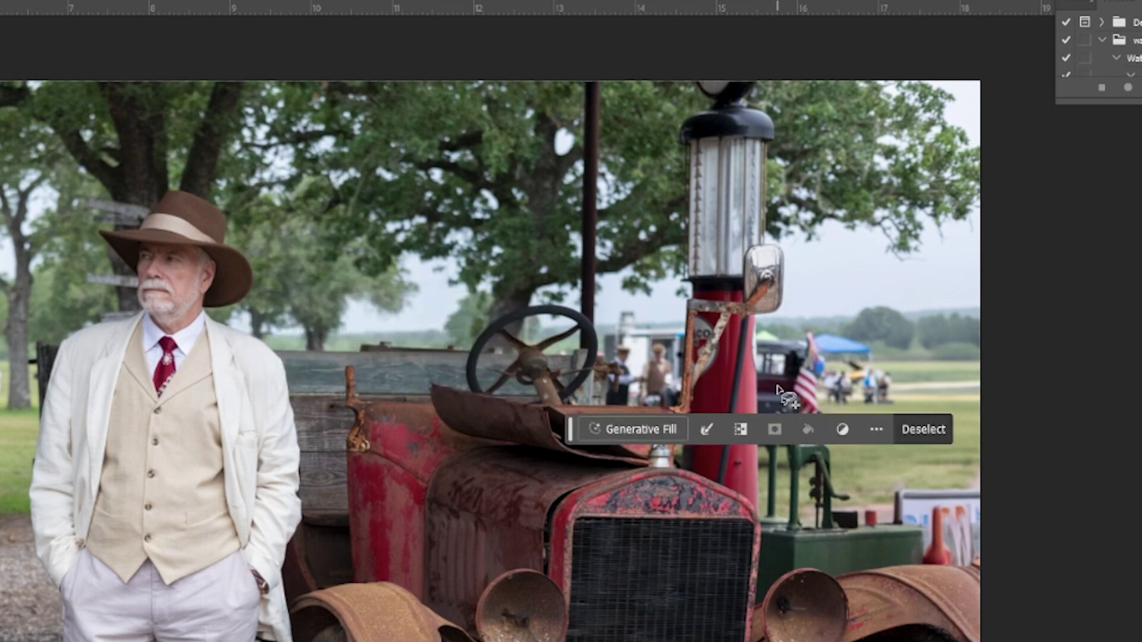
click(939, 428)
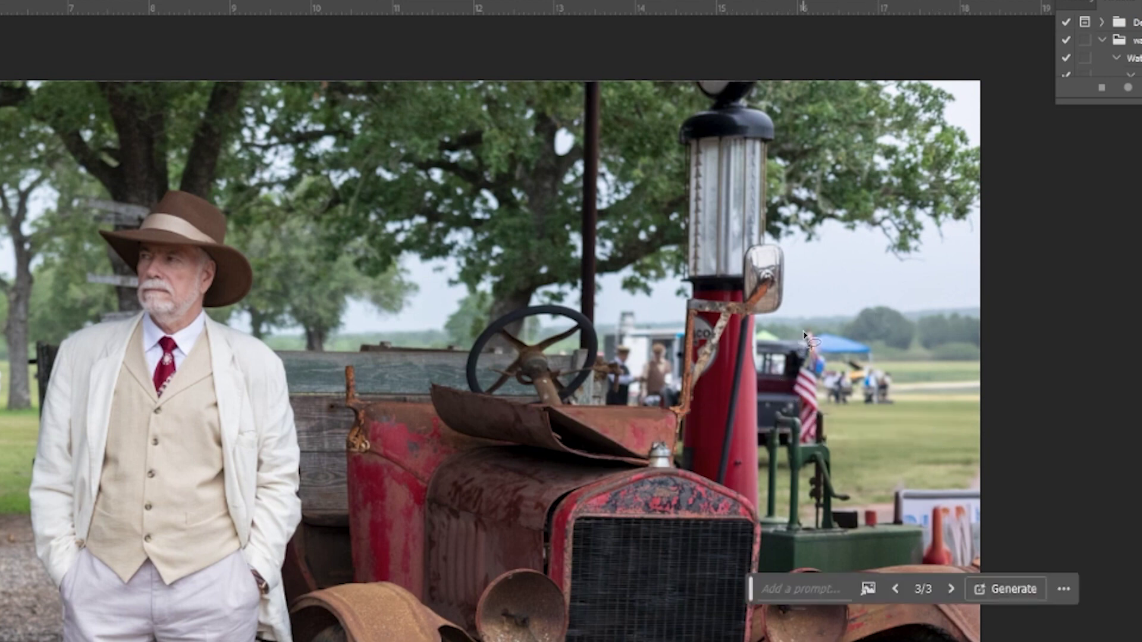
- Lasso the American flag behind the green pump and remove it with a promptless Generative Fill
mouse_move(806, 337)
mouse_down()
mouse_move(794, 384)
mouse_move(808, 446)
mouse_move(836, 430)
mouse_move(837, 375)
mouse_move(805, 331)
mouse_up()
click(683, 471)
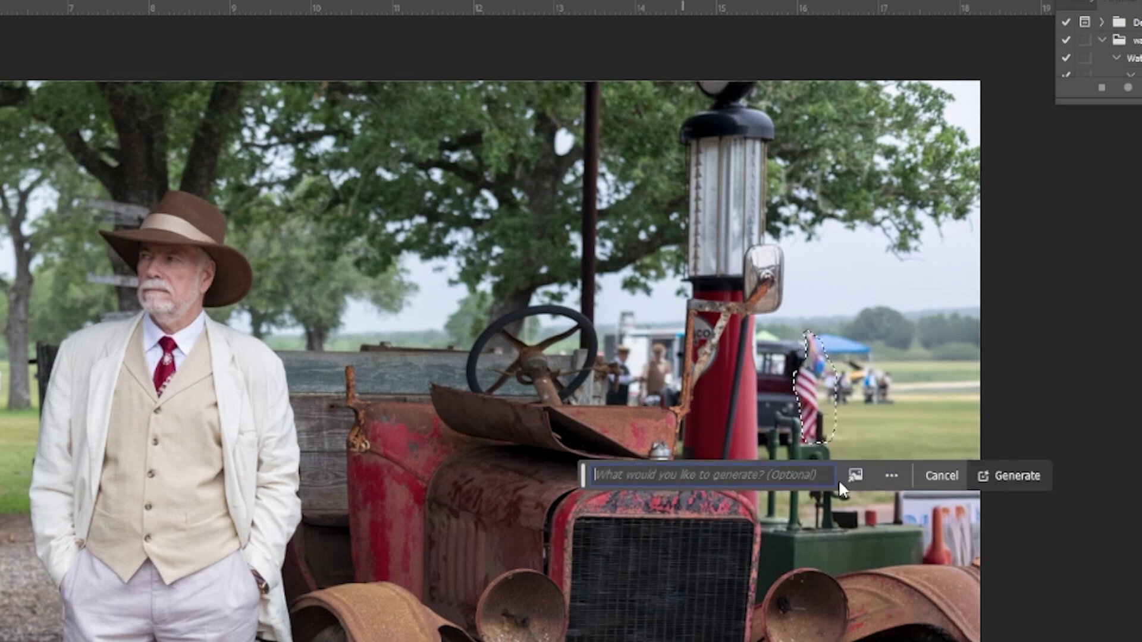
click(1011, 480)
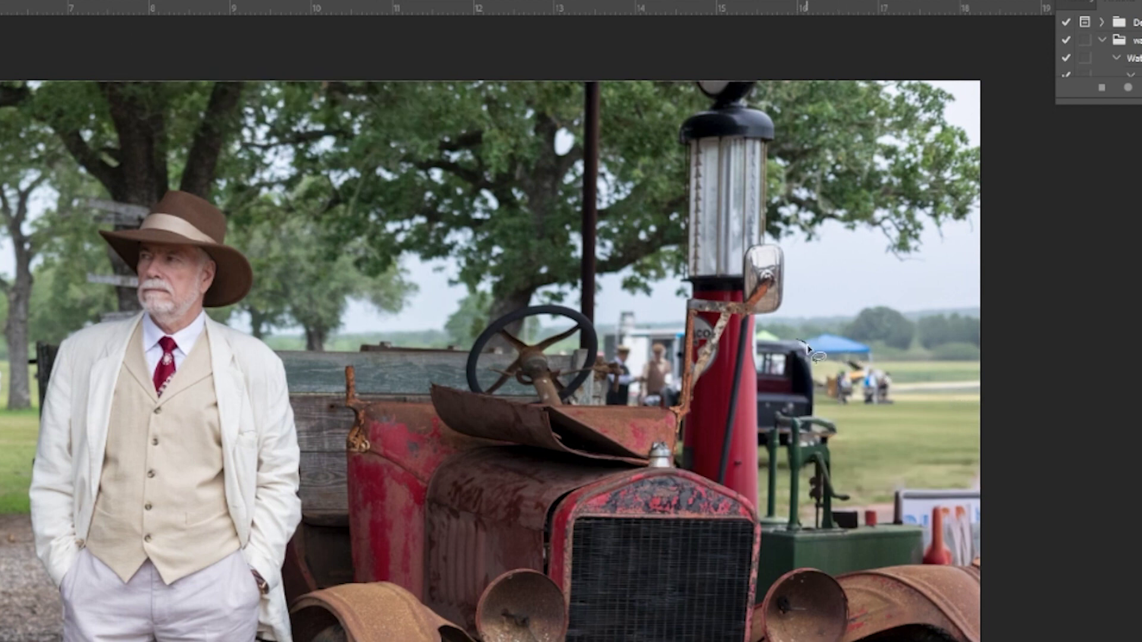
- Lasso the blue canopy and the people beneath it in the background and remove them with a promptless Generative Fill
mouse_move(797, 340)
mouse_down()
mouse_move(825, 414)
mouse_move(860, 418)
mouse_move(895, 404)
mouse_move(903, 335)
mouse_move(834, 327)
mouse_move(797, 343)
mouse_up()
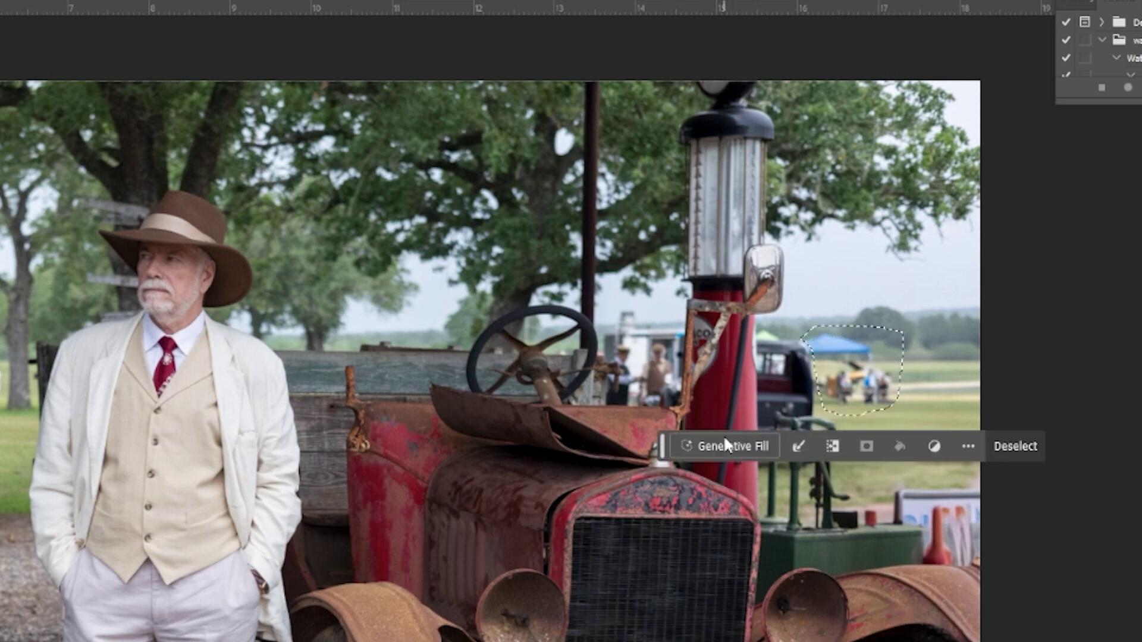
click(724, 443)
click(1018, 450)
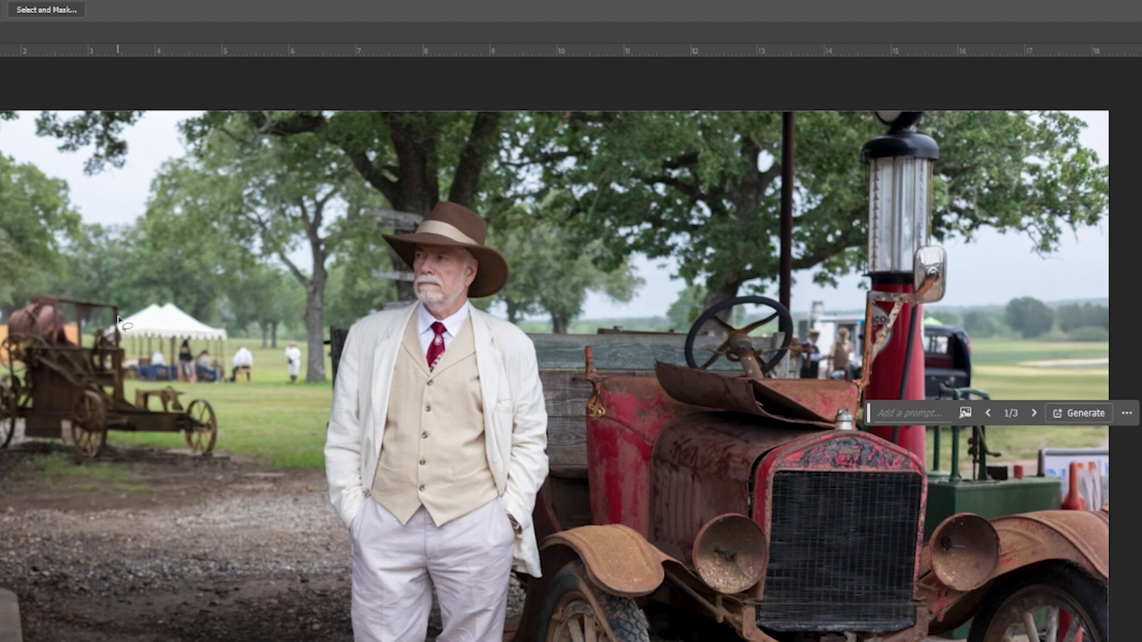
- Lasso the white tent and the distant people on the lawn and remove them with a promptless Generative Fill
mouse_move(118, 320)
mouse_down()
mouse_move(132, 387)
mouse_move(302, 386)
mouse_move(292, 339)
mouse_move(244, 328)
mouse_move(188, 290)
mouse_move(157, 289)
mouse_move(126, 321)
mouse_up()
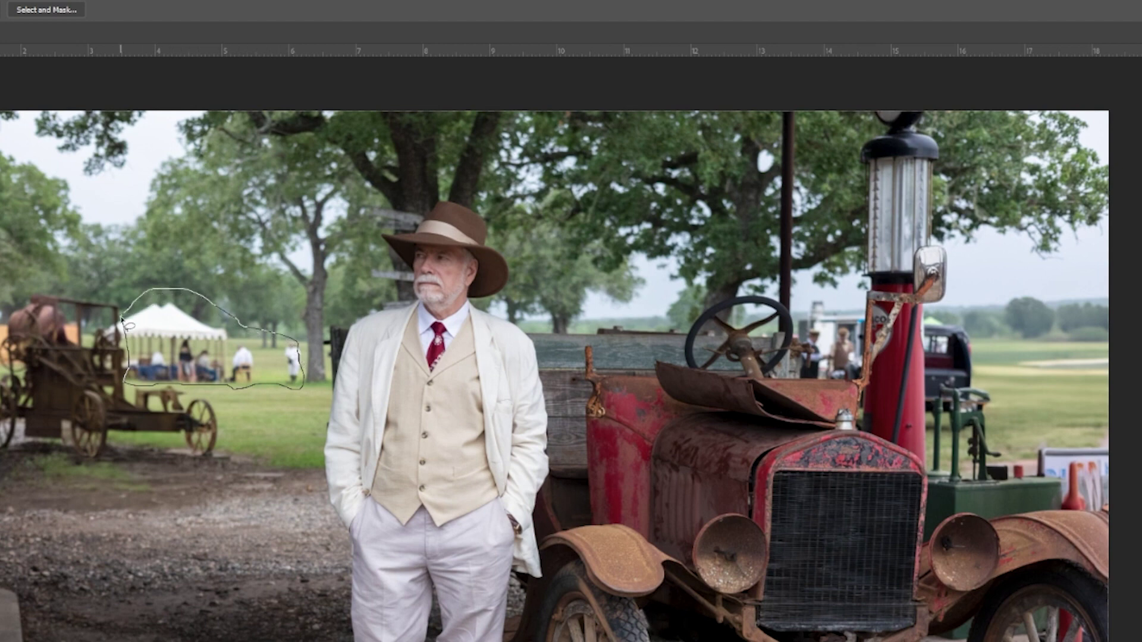
click(90, 416)
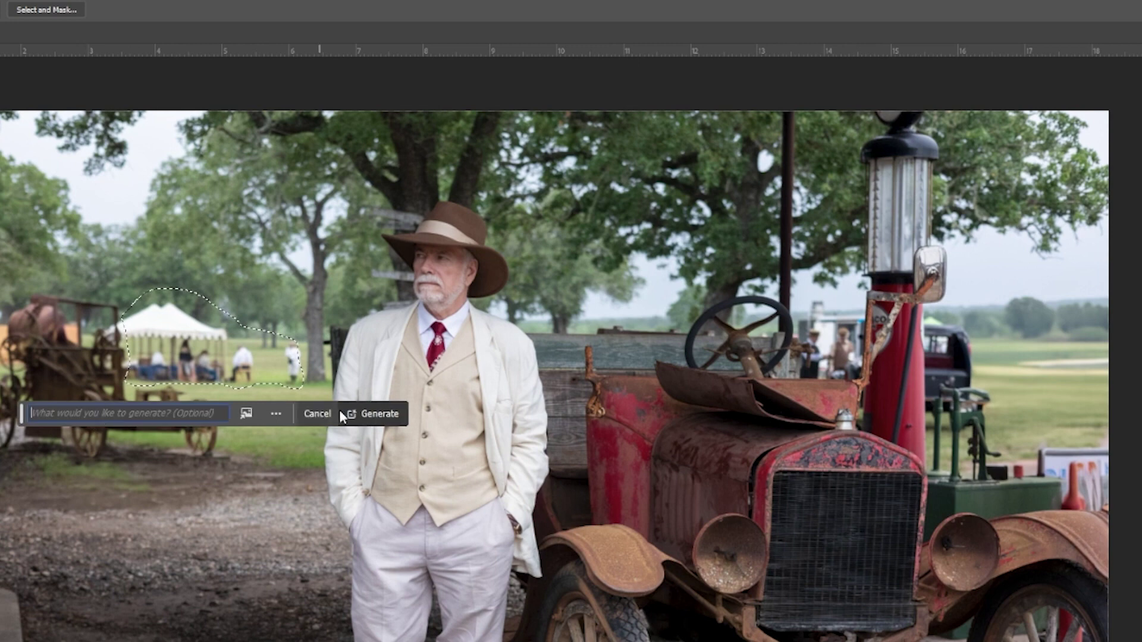
click(364, 413)
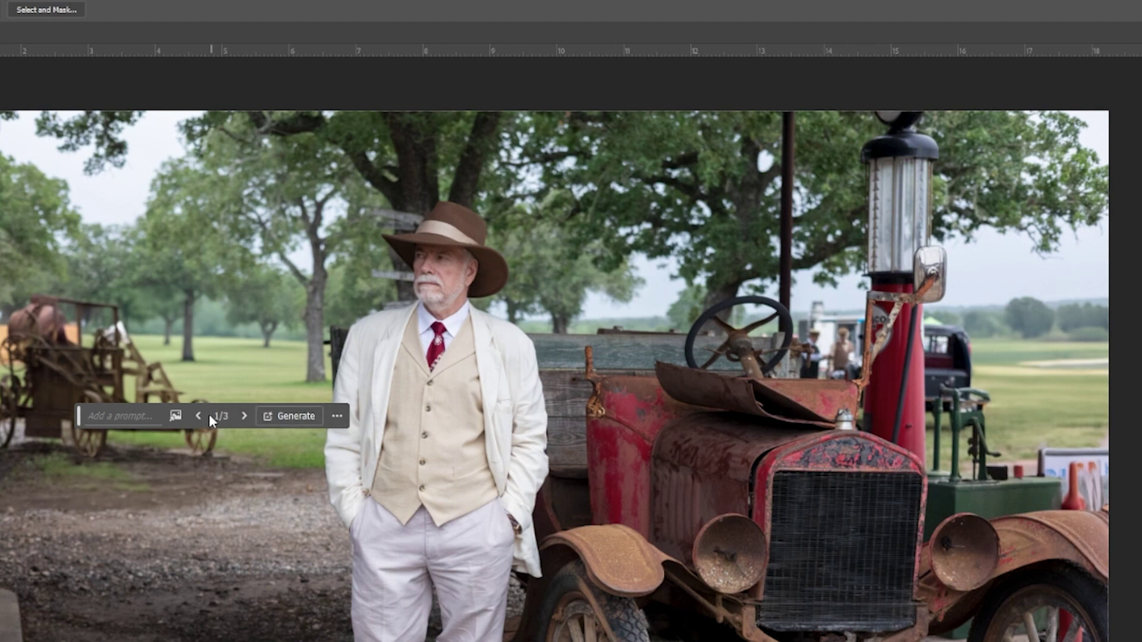
drag(81, 423, 90, 636)
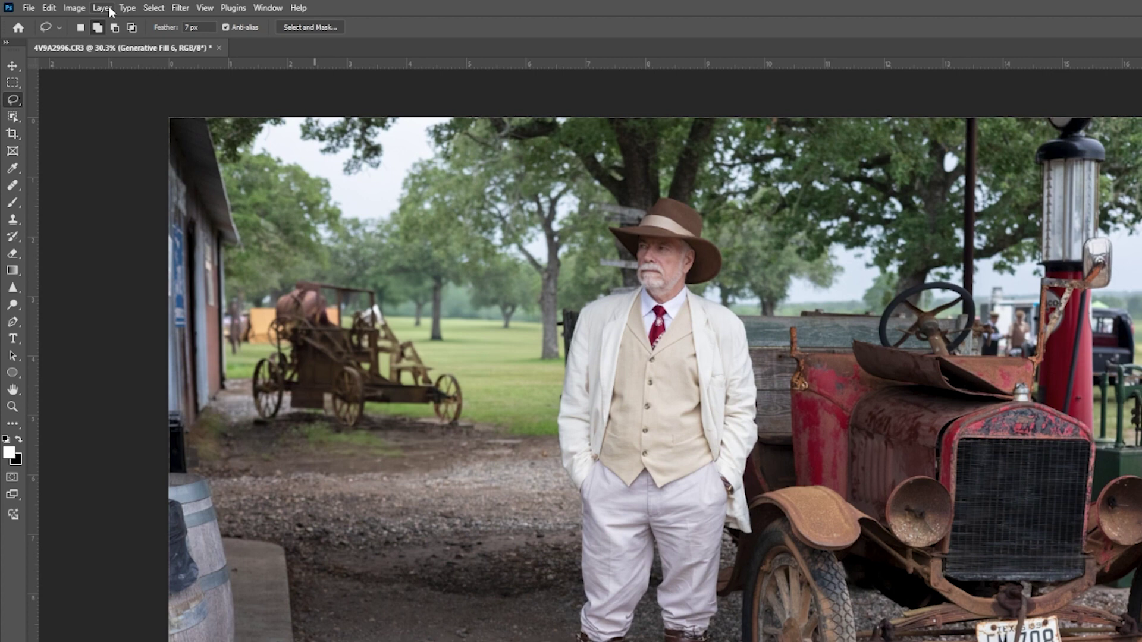
- Flatten the image and open it in the Luminar AI filter from Skylum Software
click(107, 7)
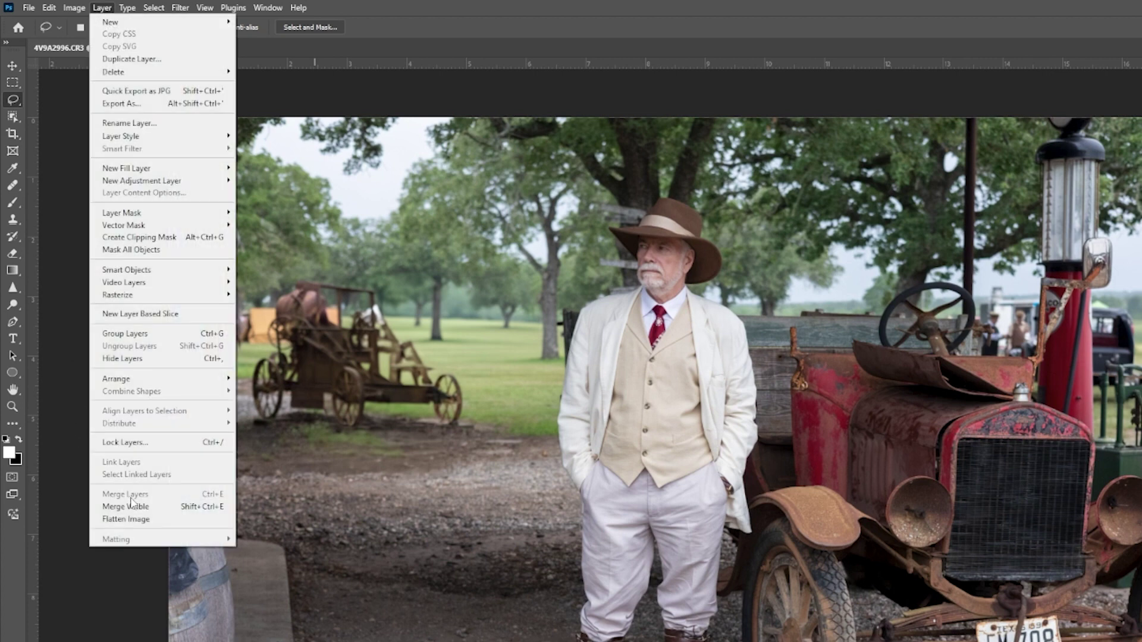
click(141, 518)
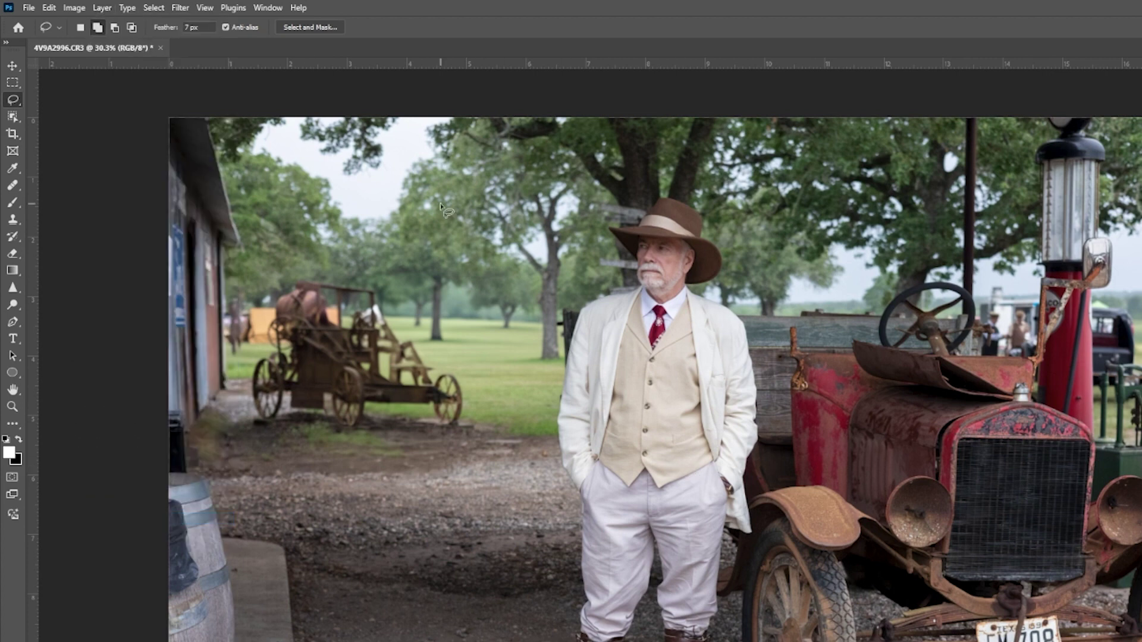
click(180, 8)
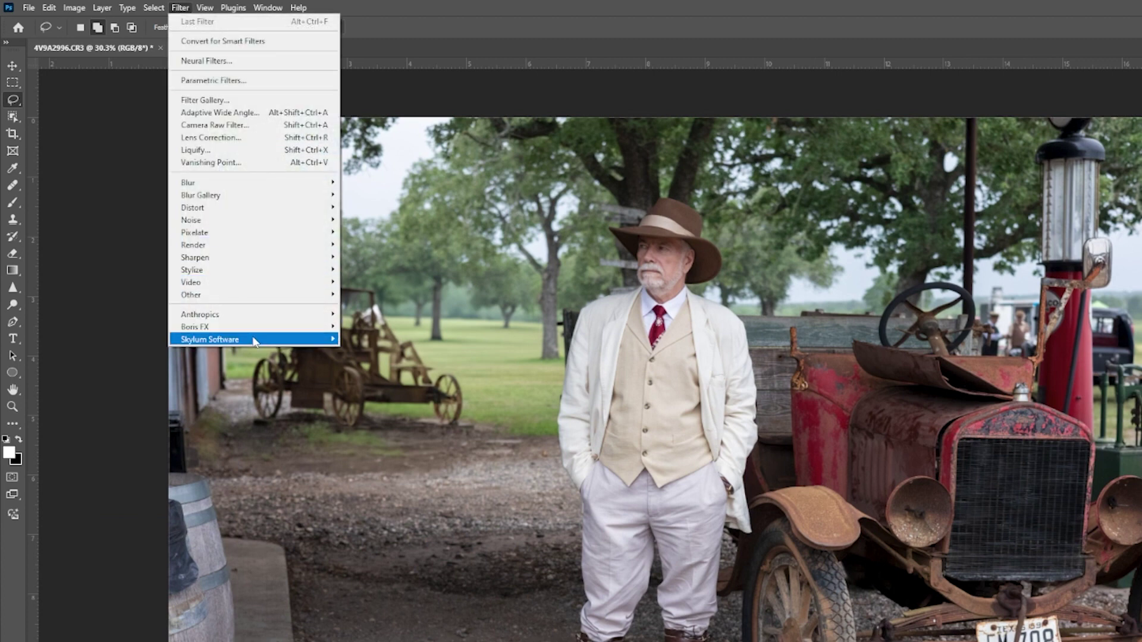
mouse_move(257, 339)
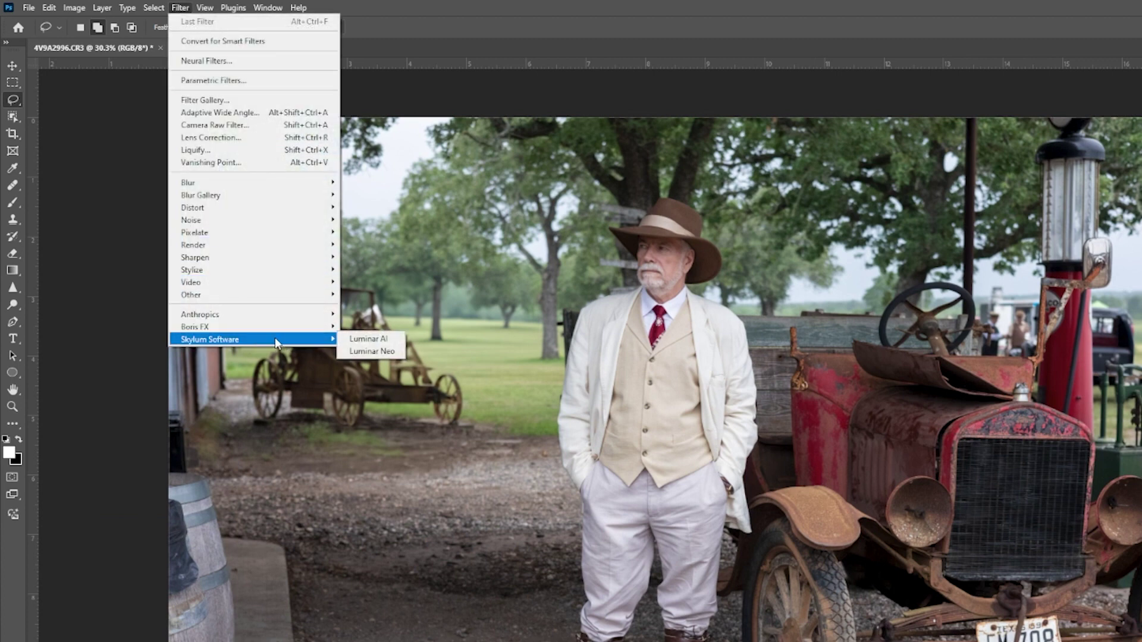
click(368, 342)
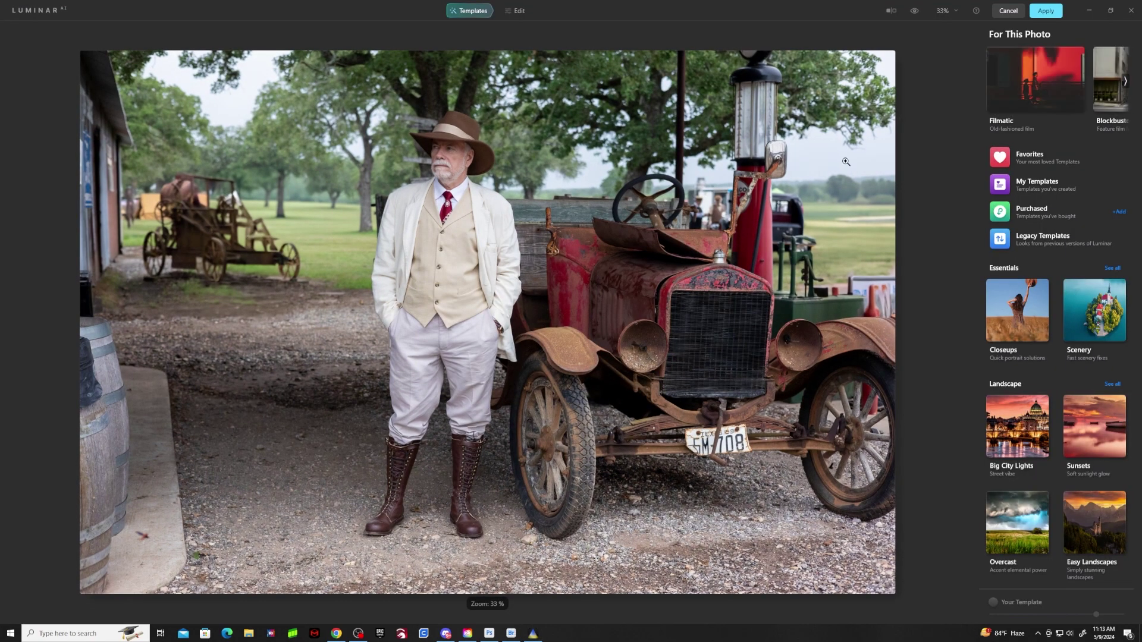
- Apply the Forest Stream template from the Favorites collection to the portrait
click(998, 163)
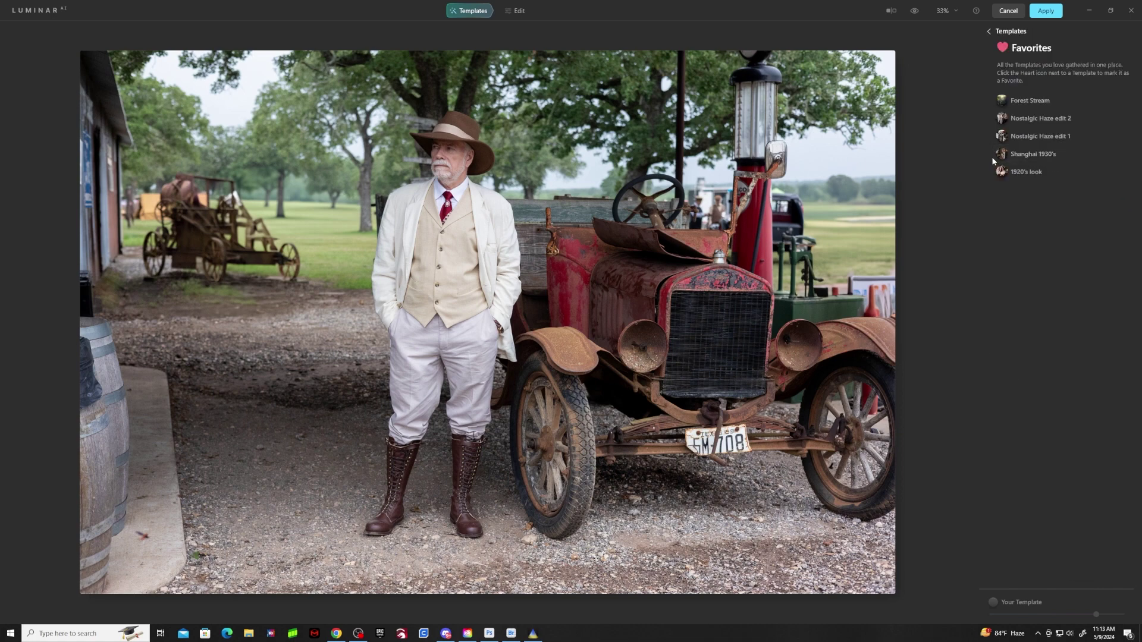
click(1001, 106)
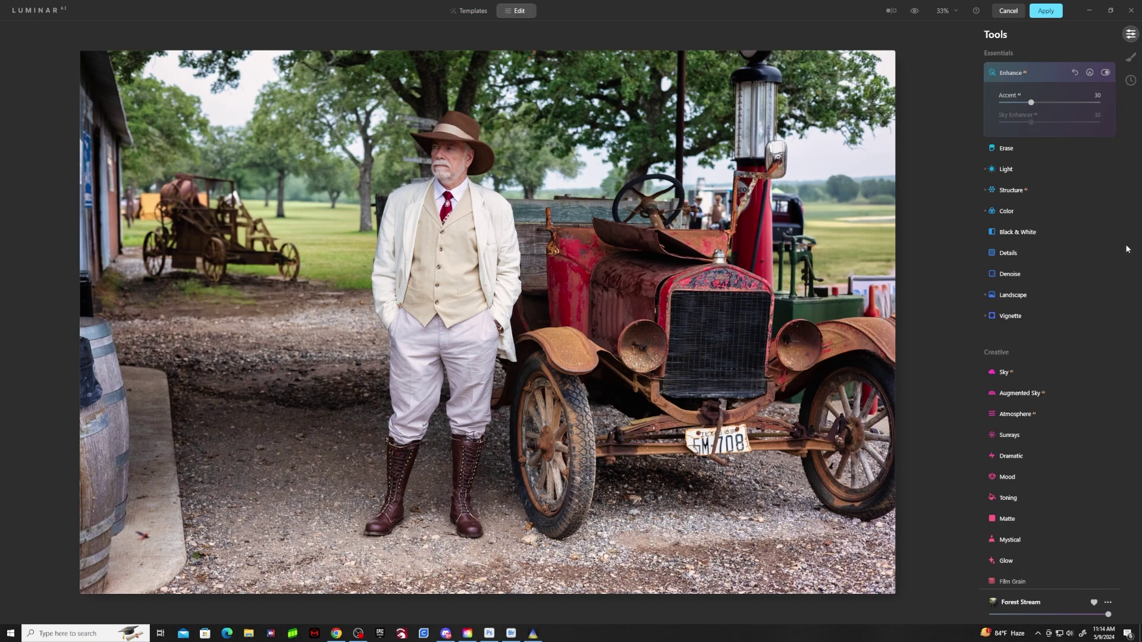
- Add the Mystical effect to the photo with an amount of 23
scroll(1121, 270, down, 3)
scroll(1126, 328, down, 5)
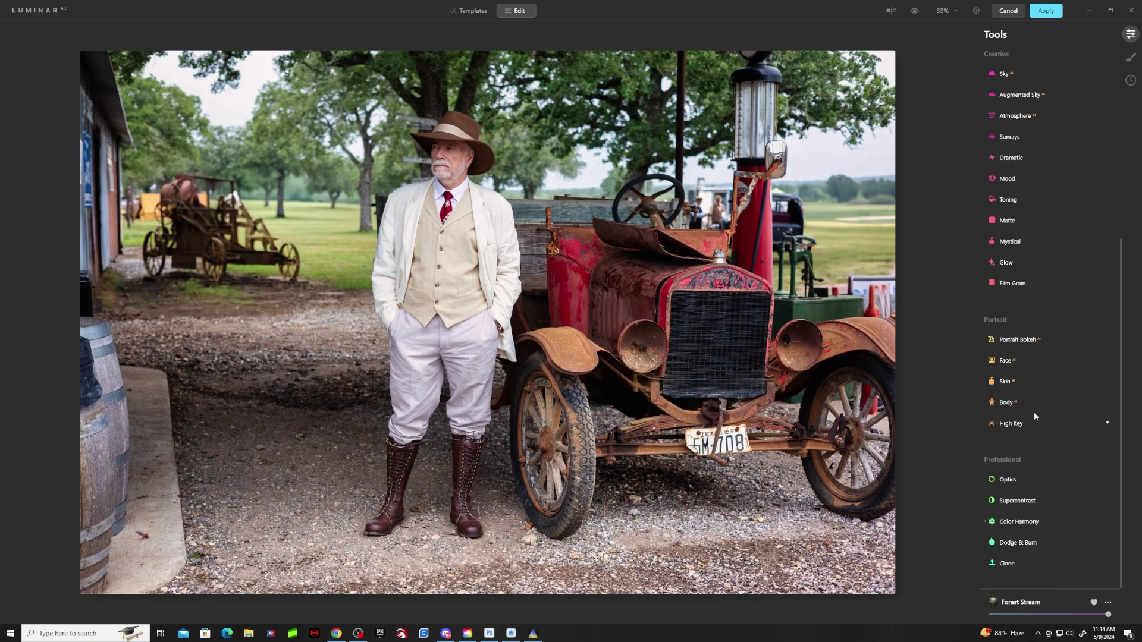
click(1026, 243)
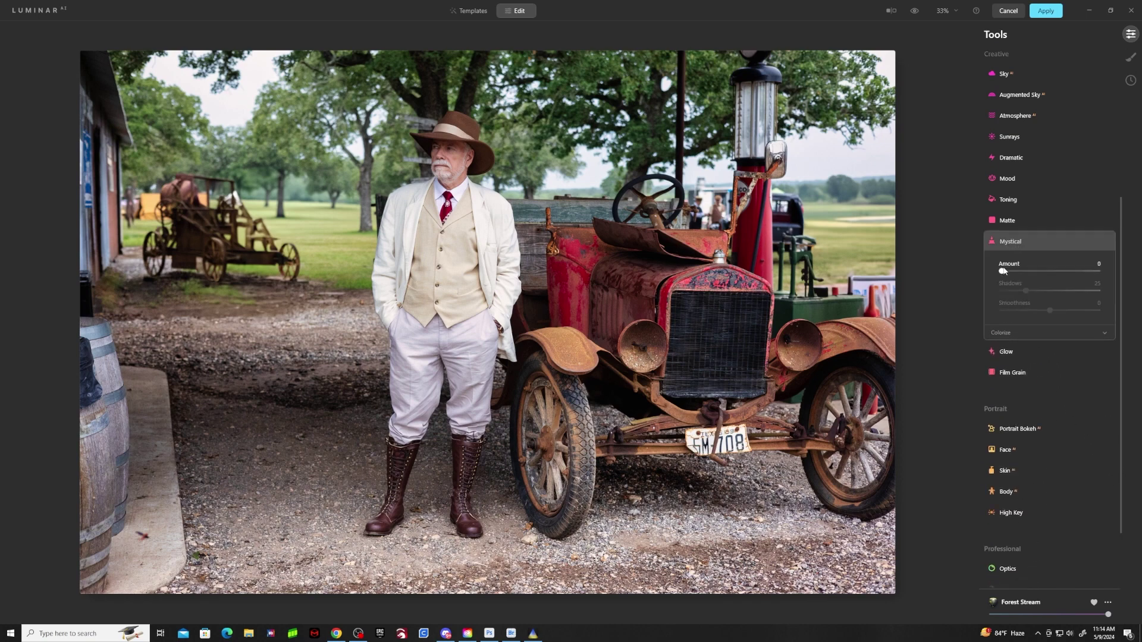
drag(1003, 273, 1025, 275)
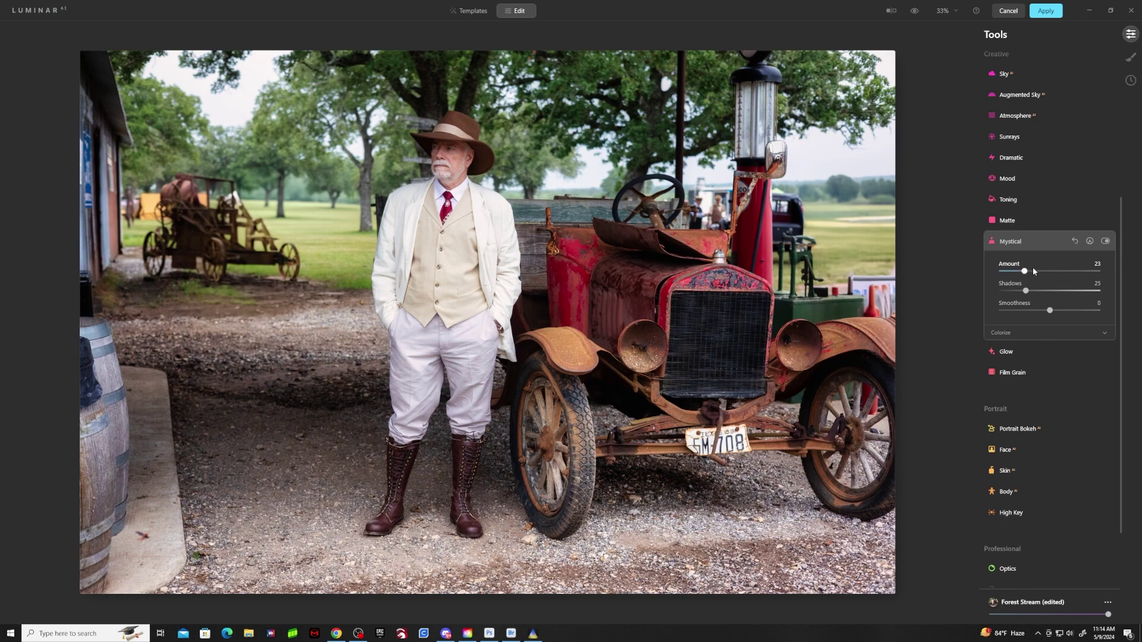
- Compare the photo with the Mystical effect switched off and on, leaving the effect enabled
click(1105, 241)
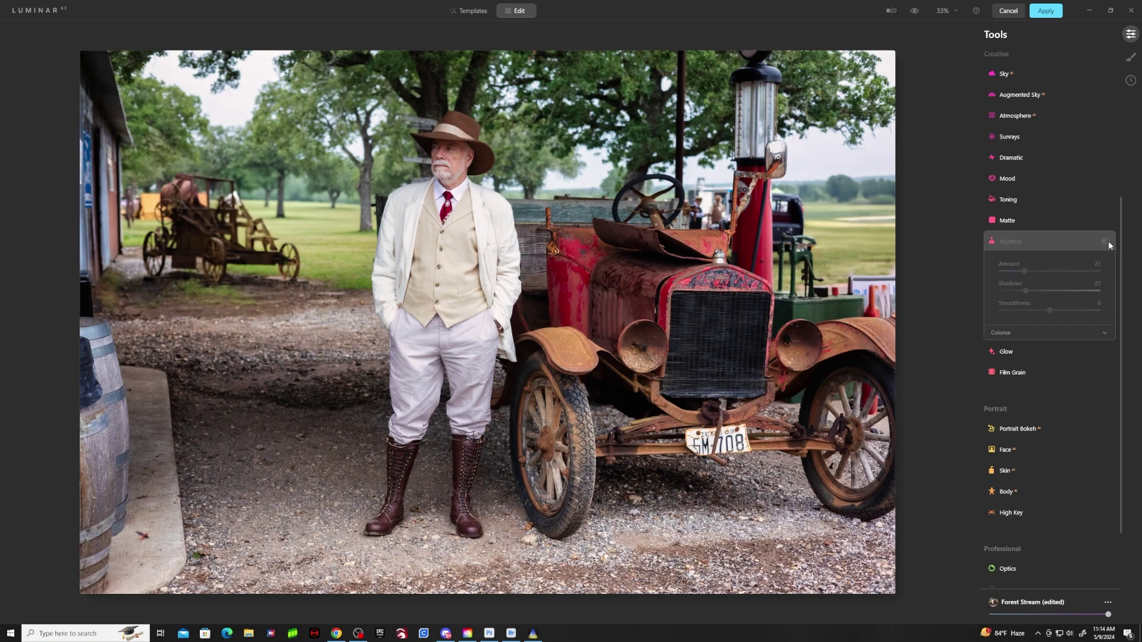
click(1106, 241)
click(1106, 242)
click(1105, 241)
click(1106, 241)
click(1105, 241)
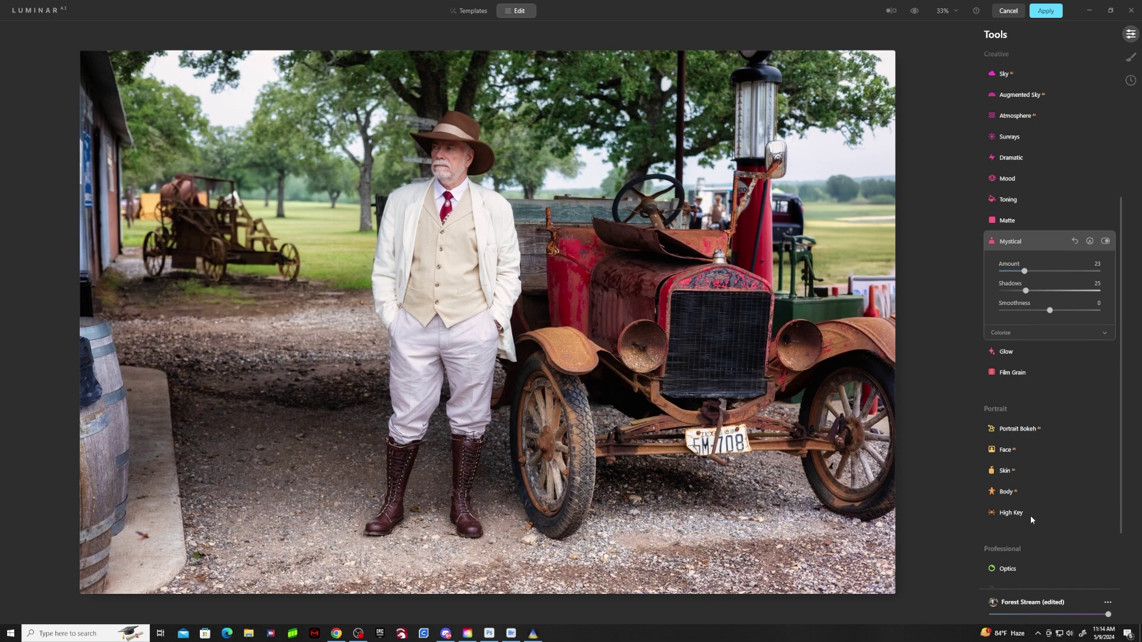
- Brighten the man's face with a Face Light of 20, keeping Slim Face at 0
click(1012, 451)
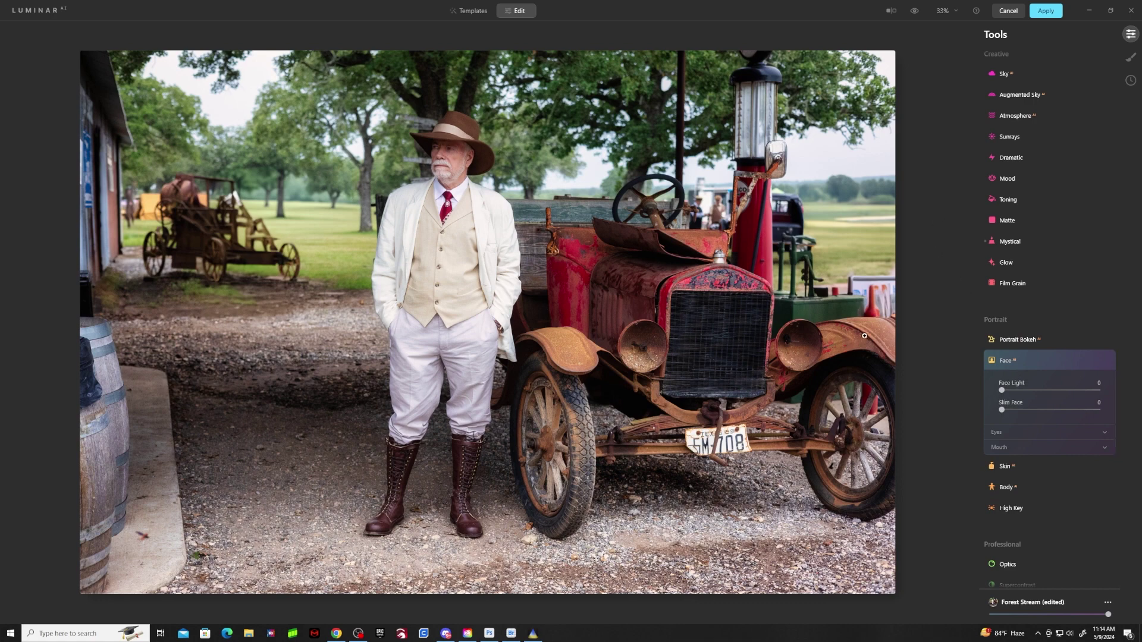
drag(1003, 394, 1101, 395)
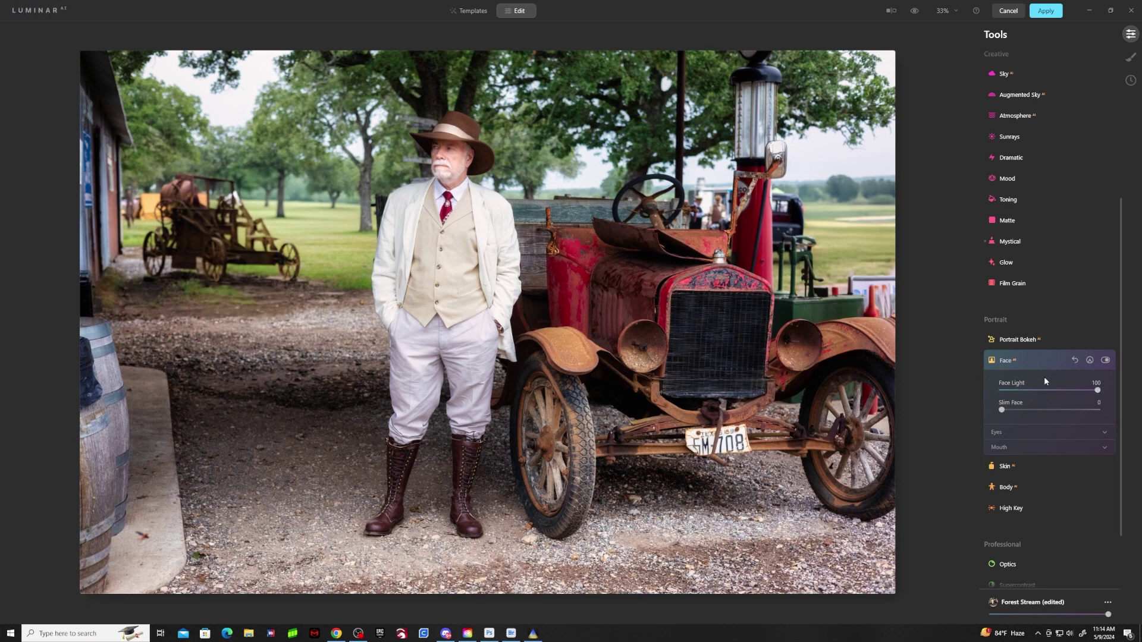
drag(1088, 392, 1013, 390)
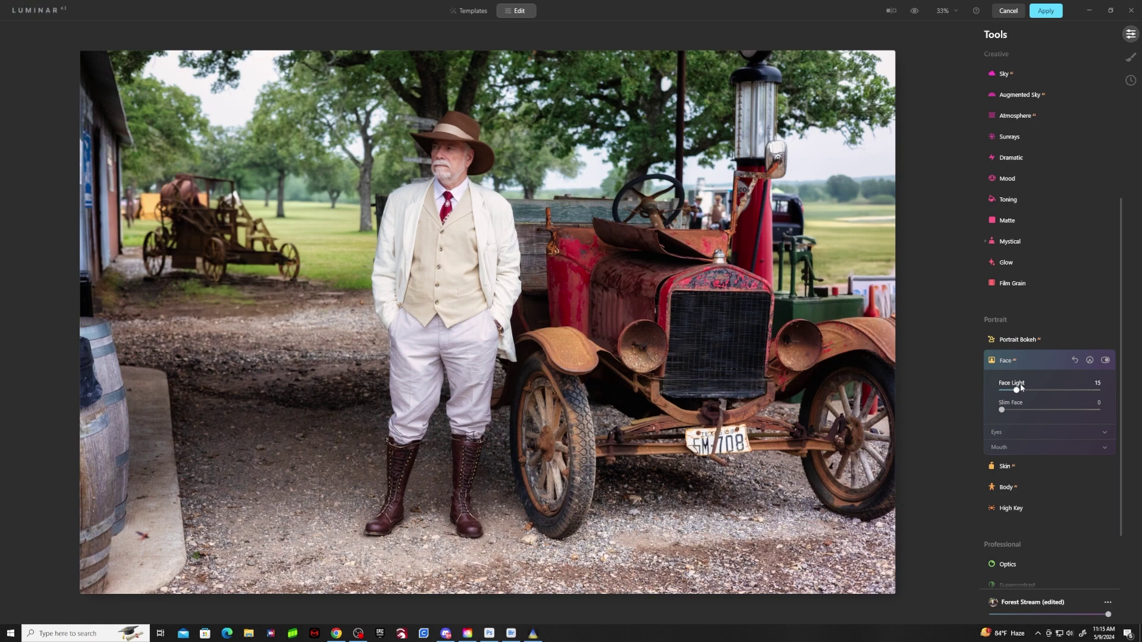
drag(1016, 392, 1021, 390)
drag(1052, 412, 982, 409)
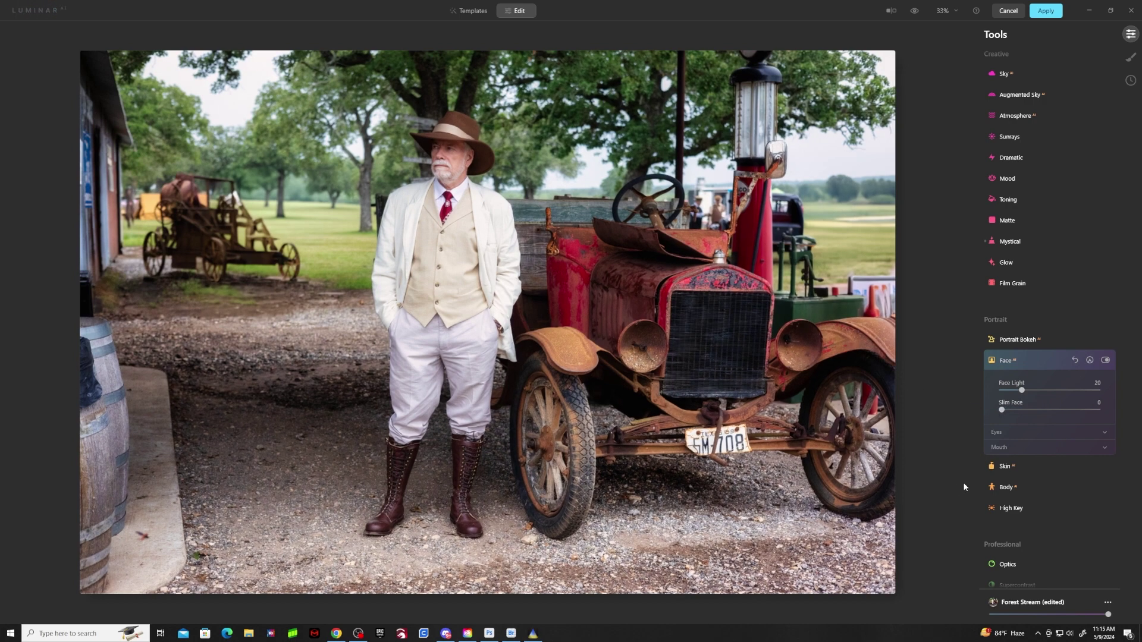
click(999, 467)
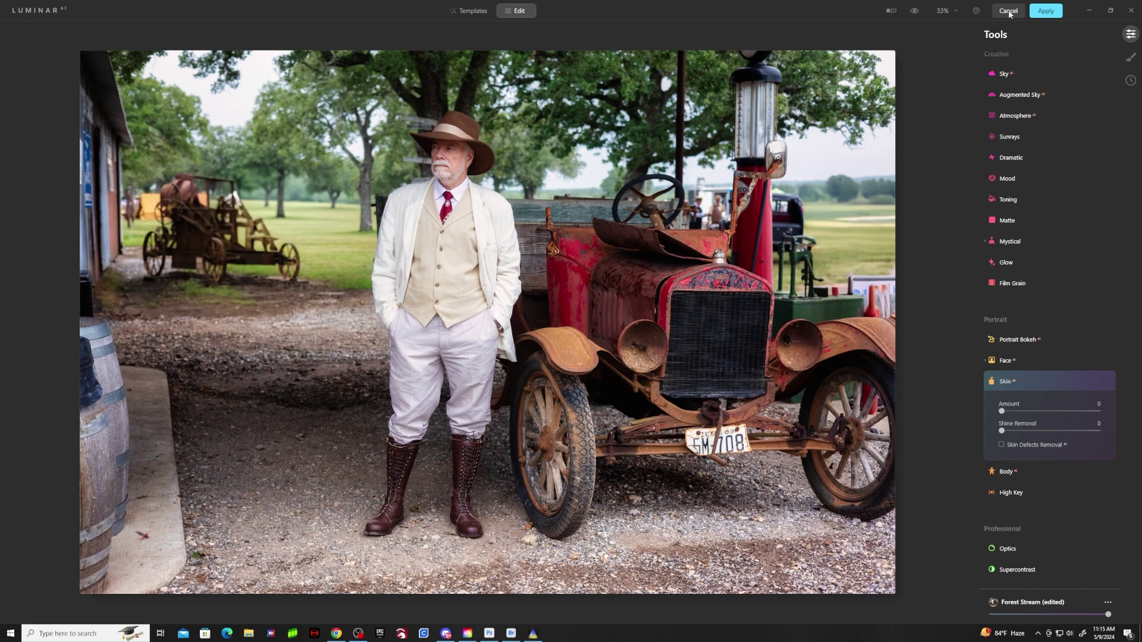
- Reduce the color Vibrance to -35 and apply the Luminar AI edits to the Photoshop image
scroll(1041, 127, up, 5)
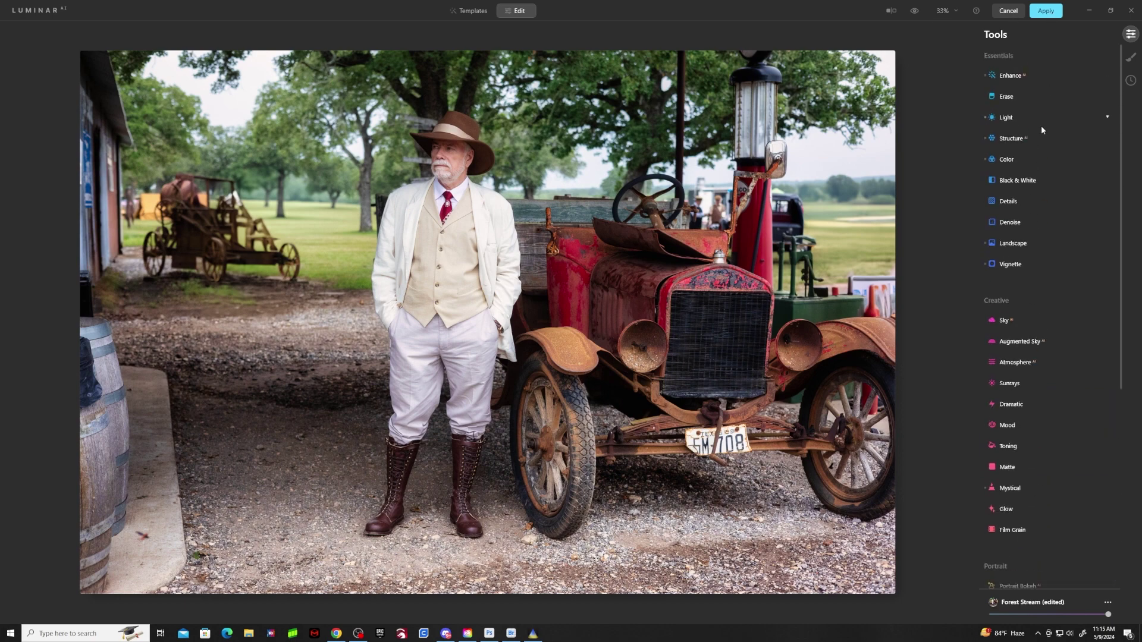
click(1017, 157)
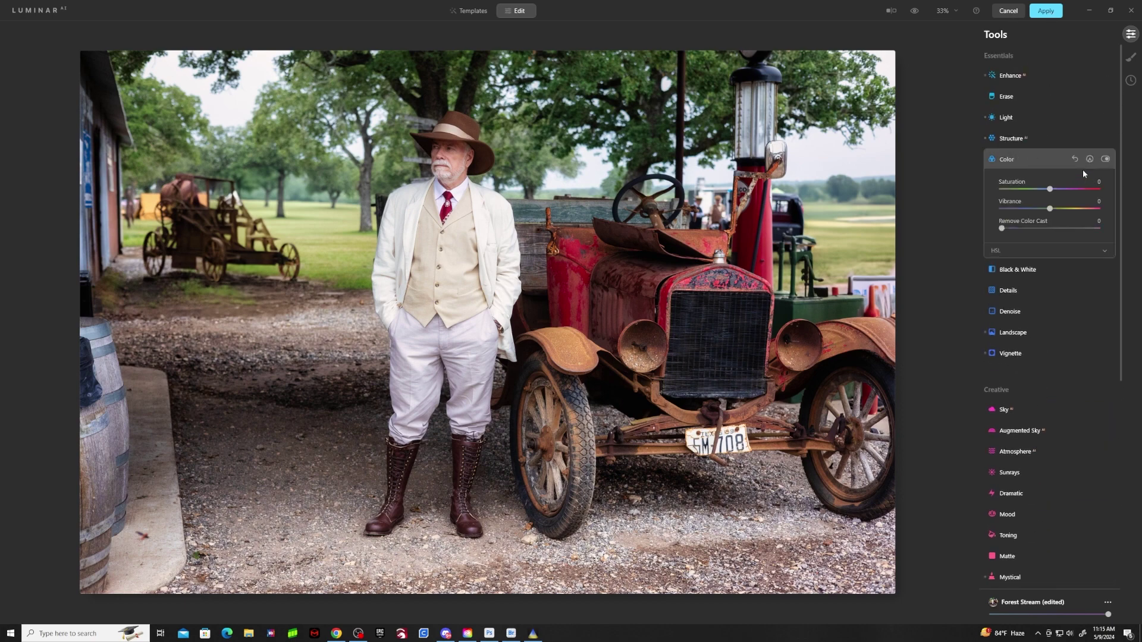
drag(1041, 213, 1034, 210)
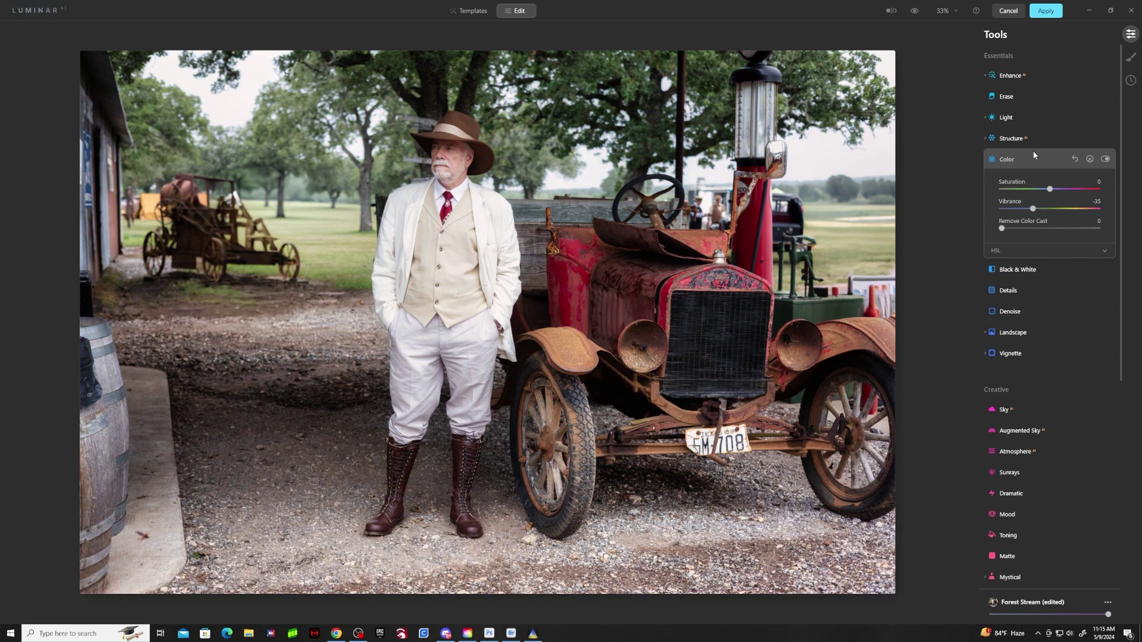
click(1045, 11)
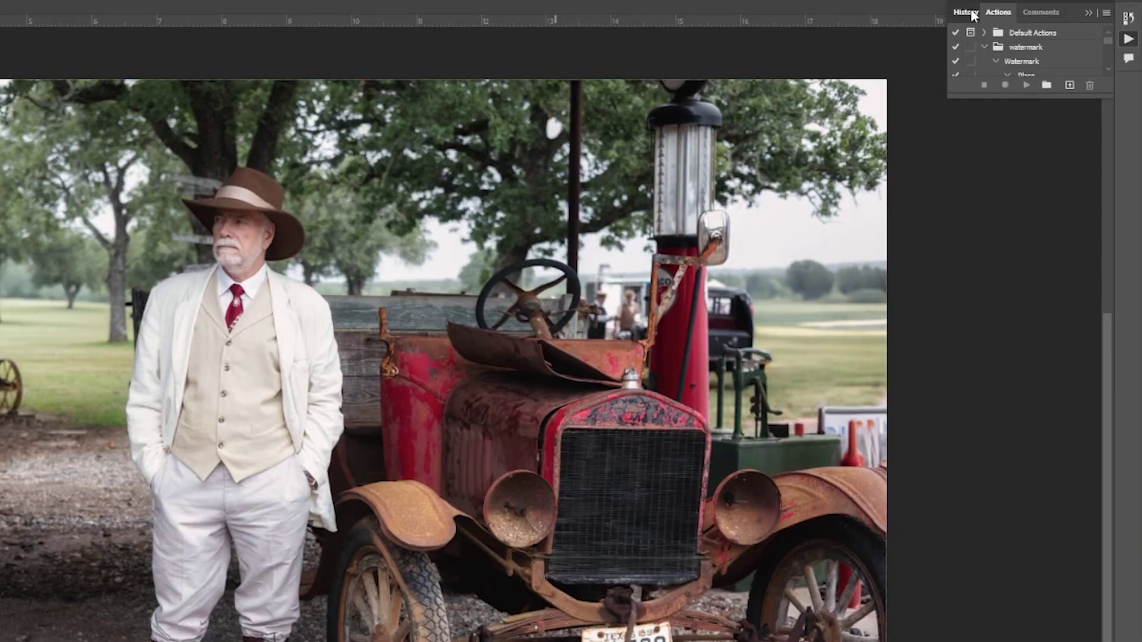
- Compare the Flatten Image and Luminar AI history states, returning to the Luminar AI state
click(972, 13)
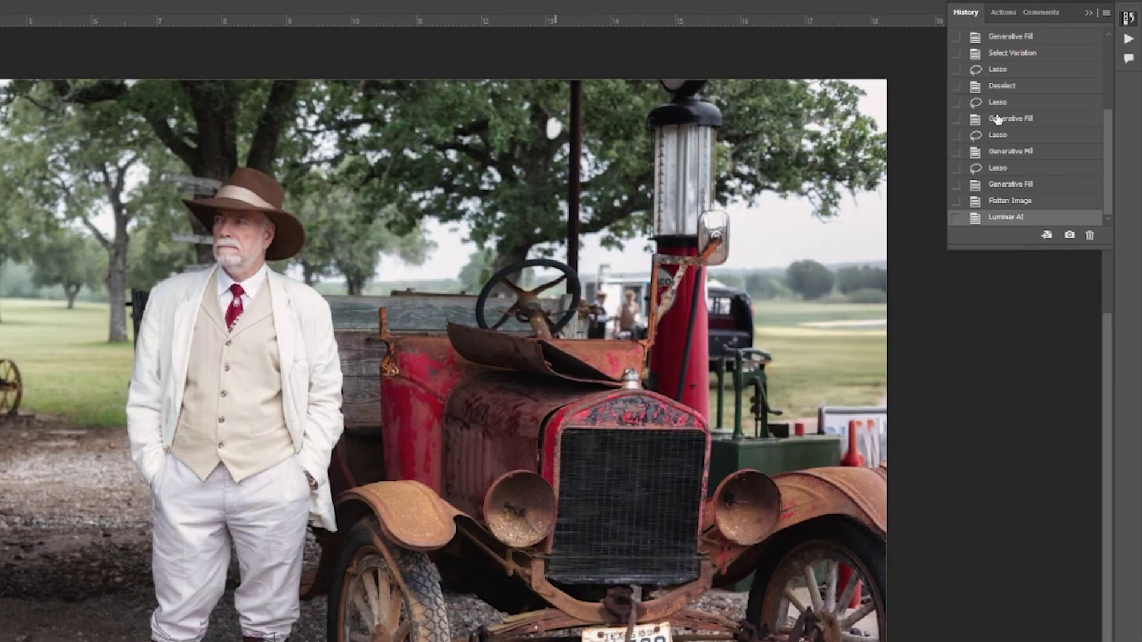
click(1012, 202)
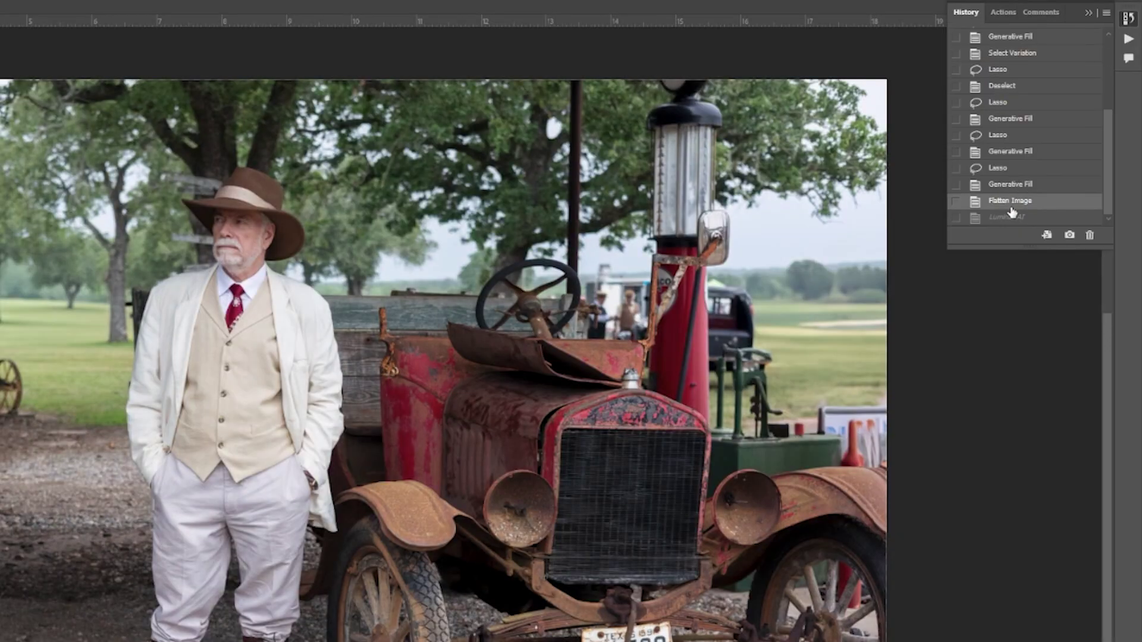
click(1002, 217)
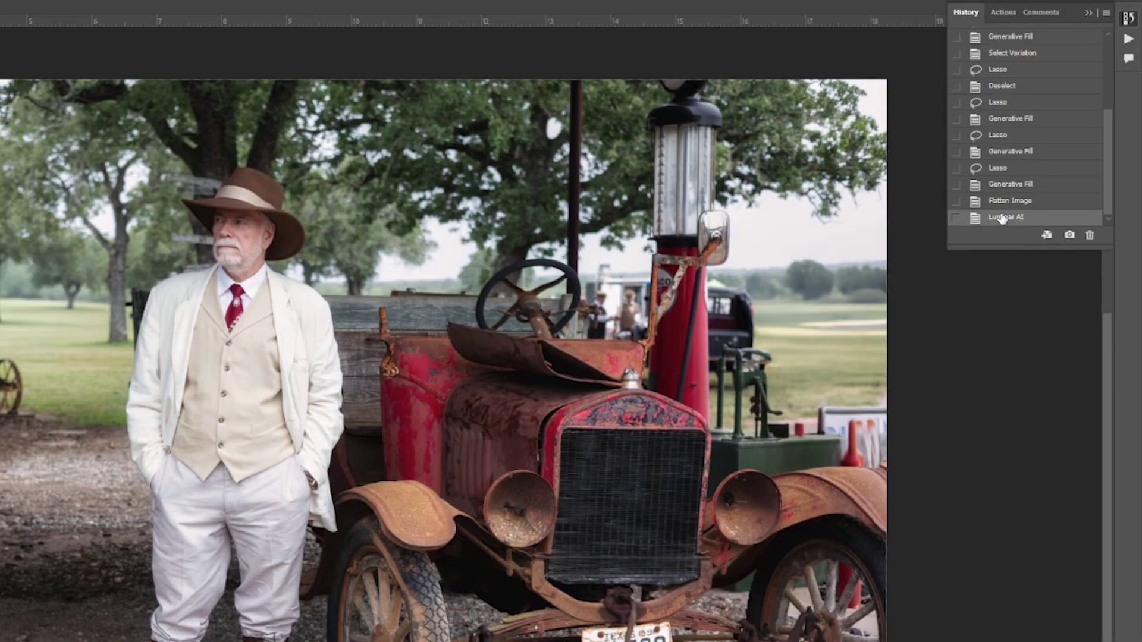
click(1005, 202)
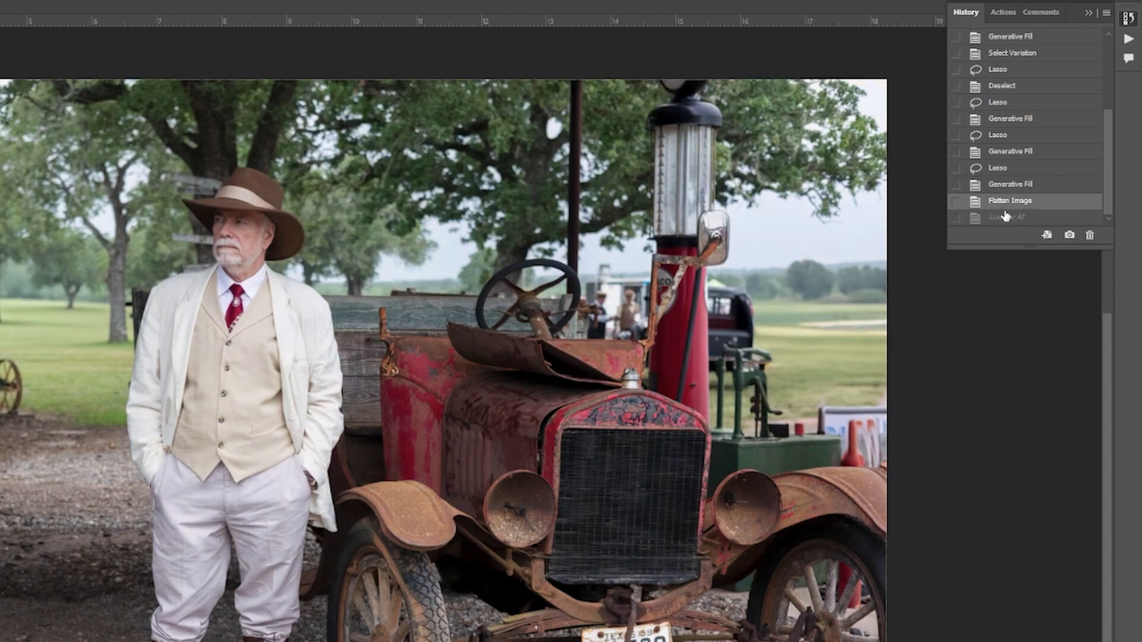
click(1005, 218)
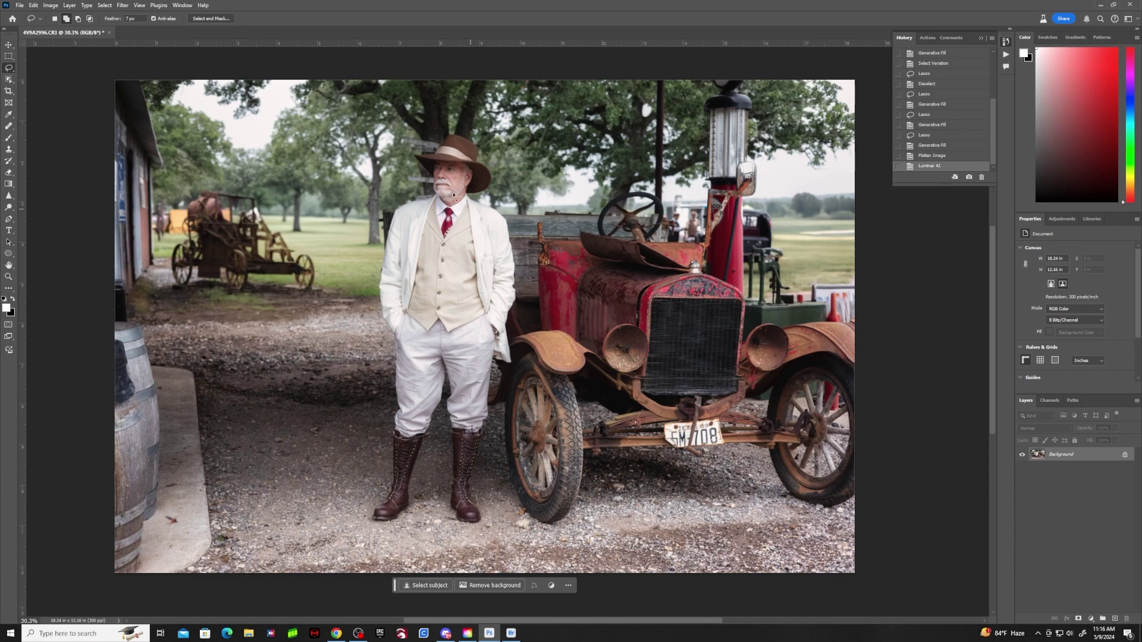
- Try the Depth Blur neural filter on the portrait
click(123, 6)
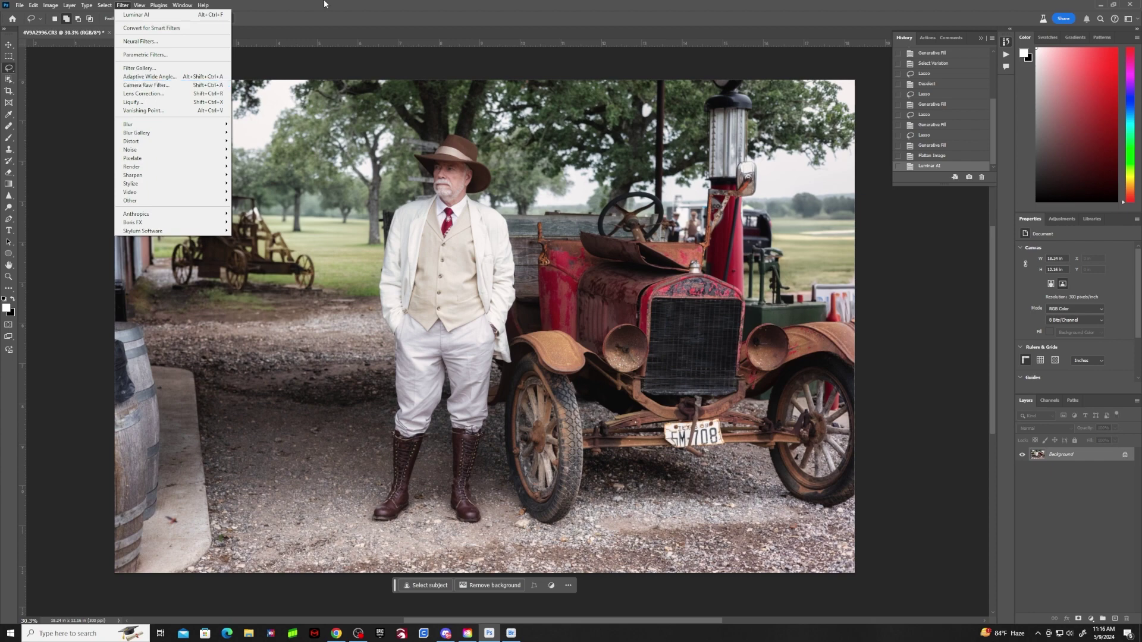
click(121, 6)
click(122, 6)
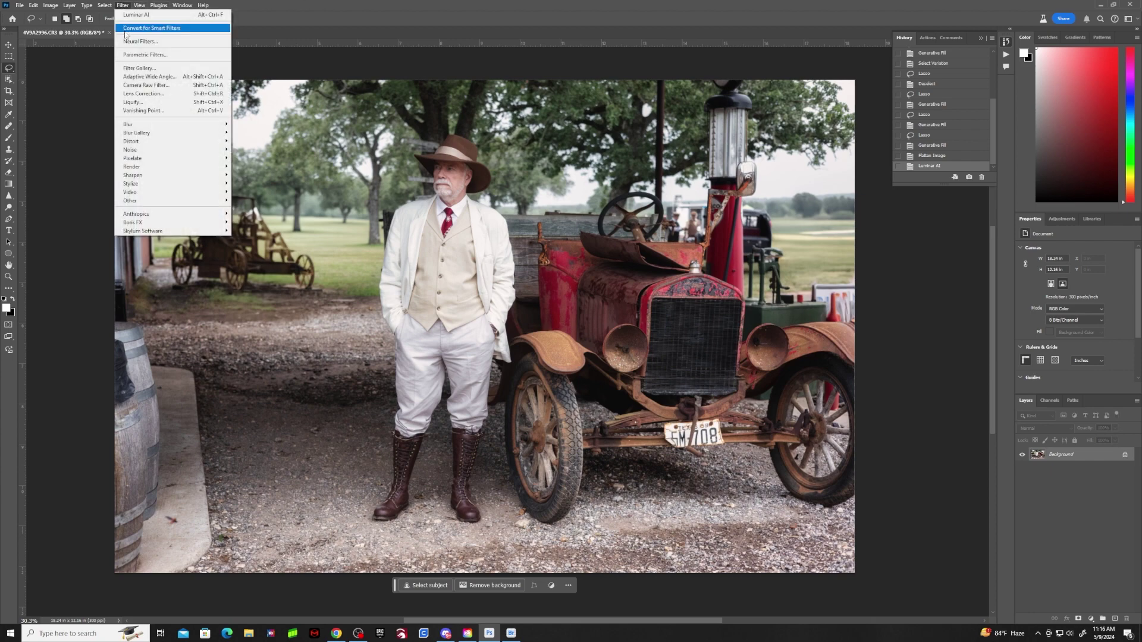
click(128, 42)
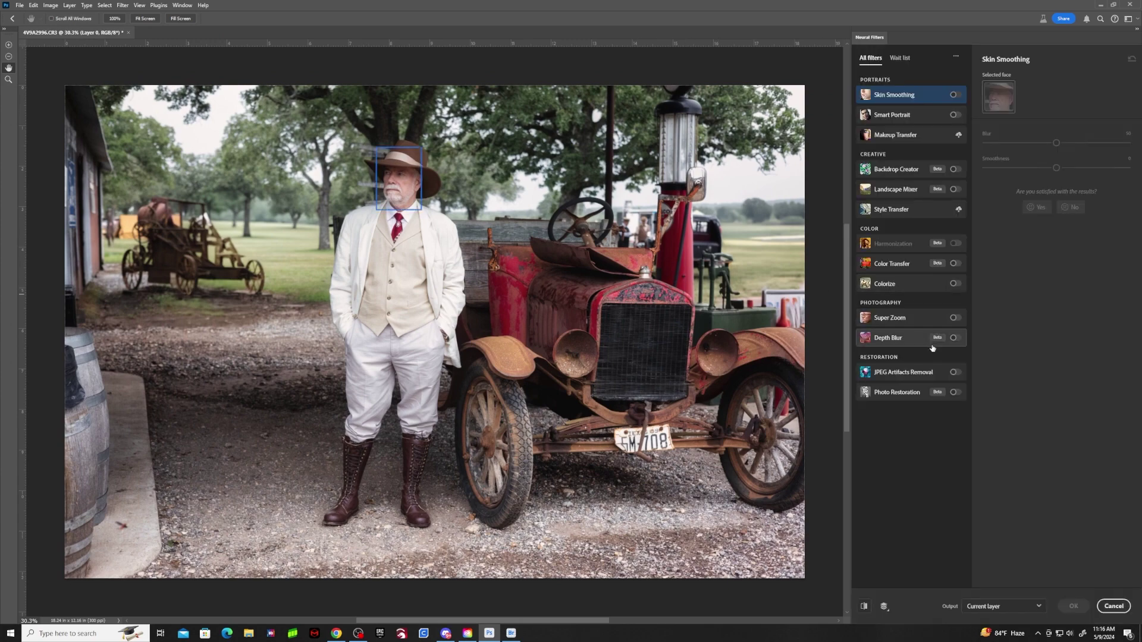
click(955, 337)
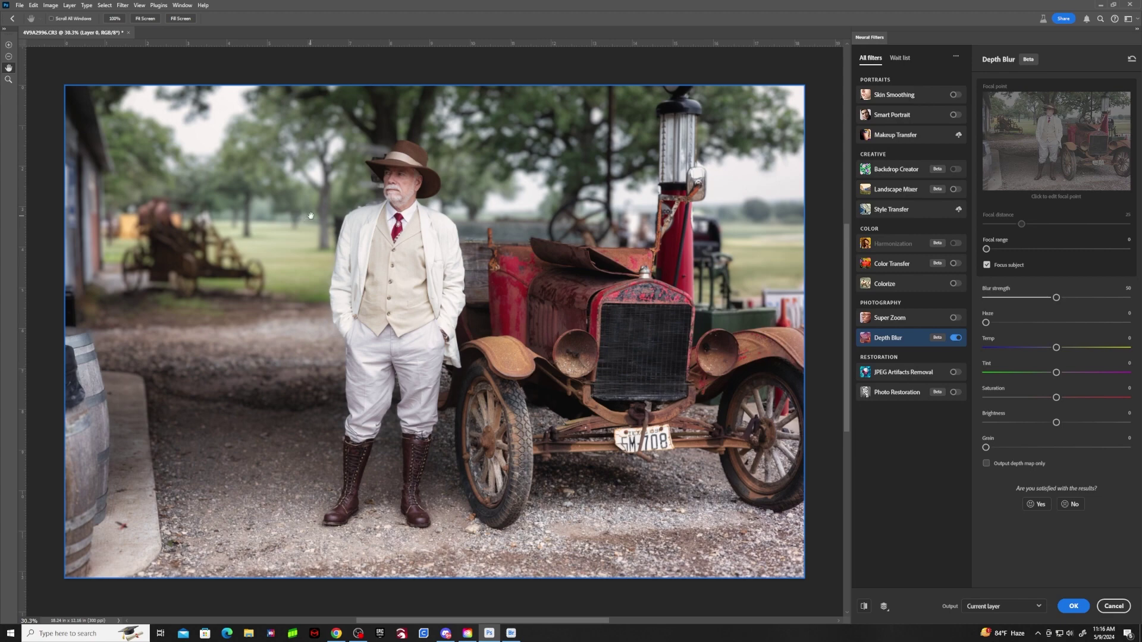
- Examine the blur edges around the man's hat and shoulders with Focus subject off and on
scroll(369, 164, up, 5)
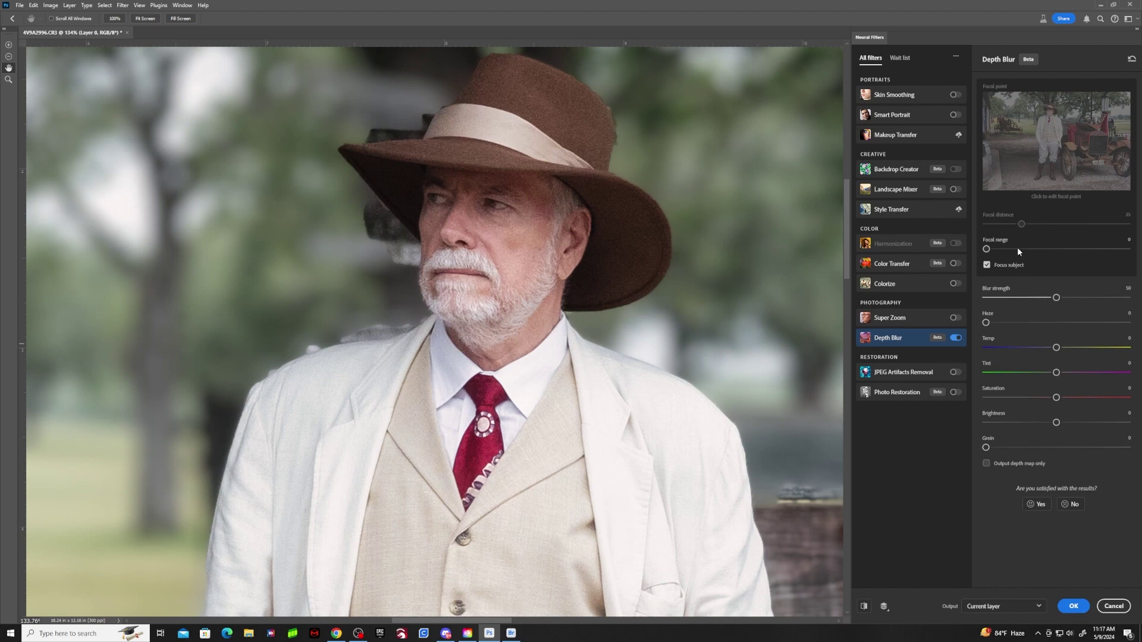
click(986, 266)
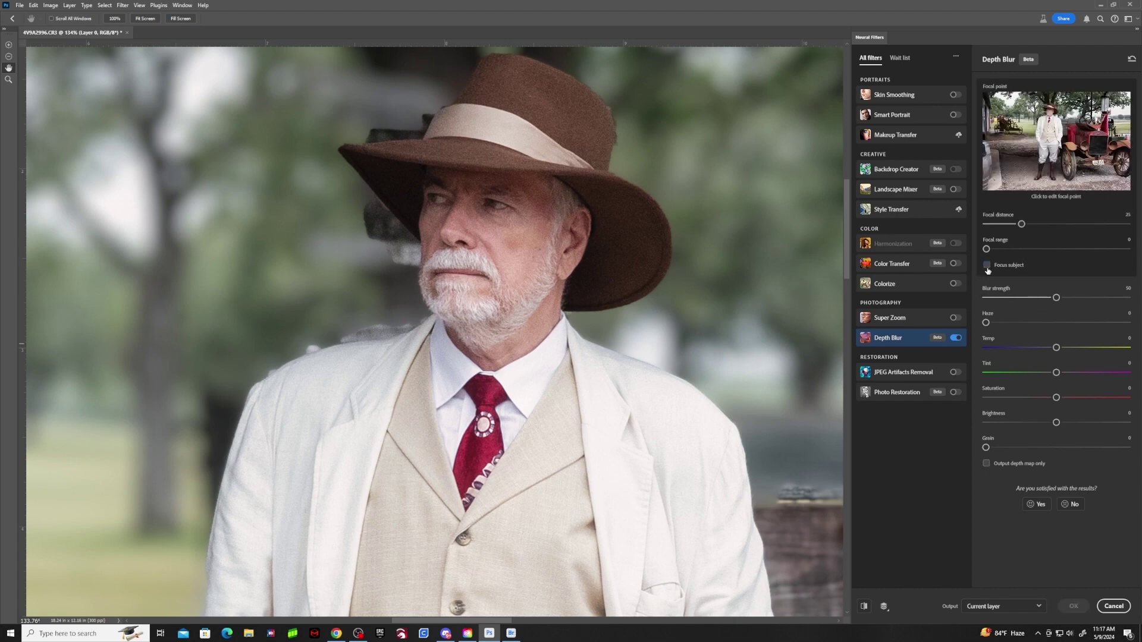
click(986, 266)
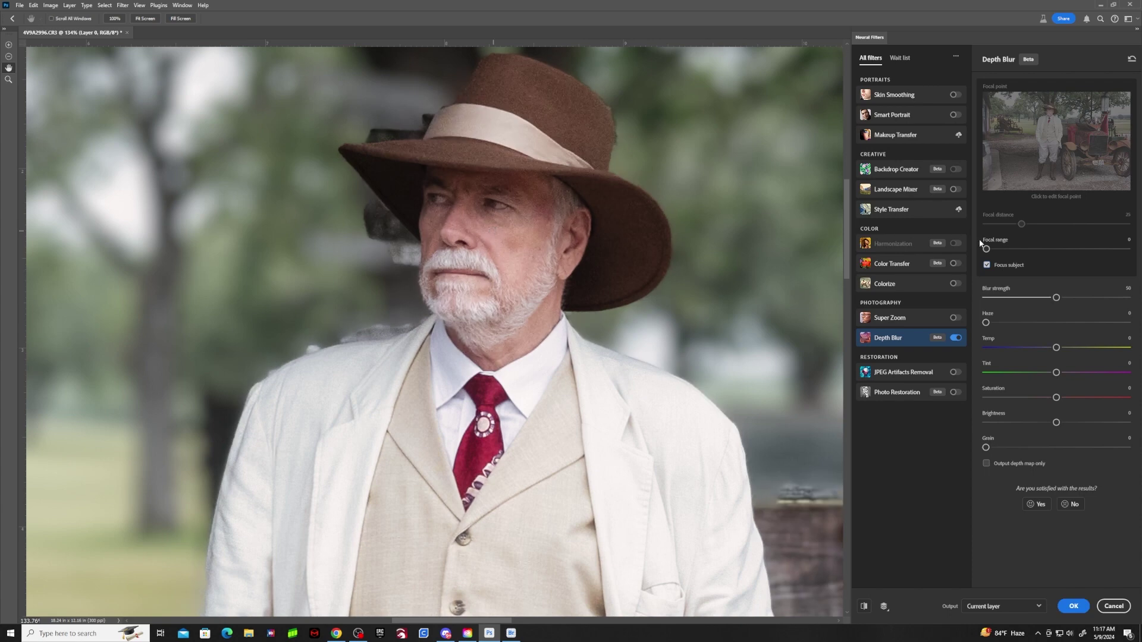
click(987, 265)
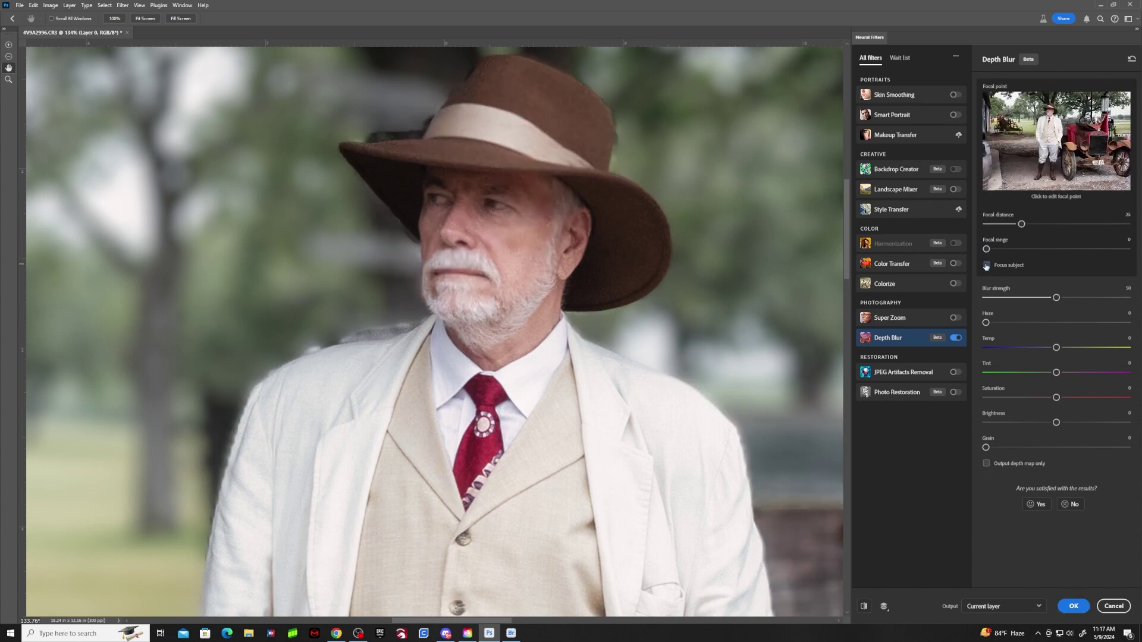
click(986, 266)
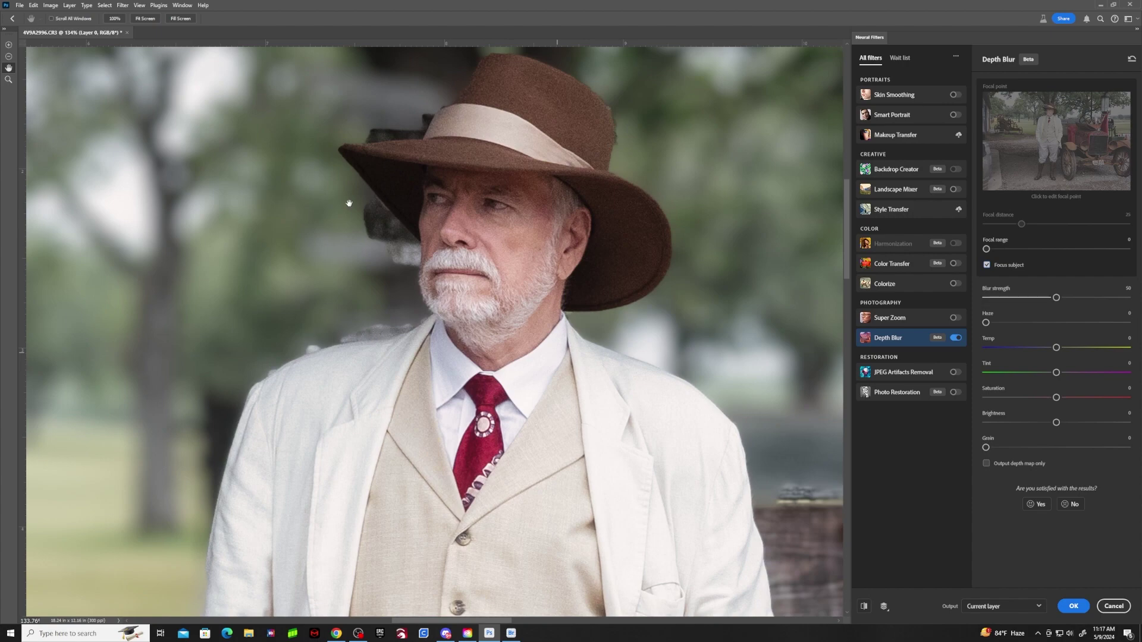
- Review the Depth Blur across the whole picture and cancel the Neural Filters edit
scroll(578, 203, down, 5)
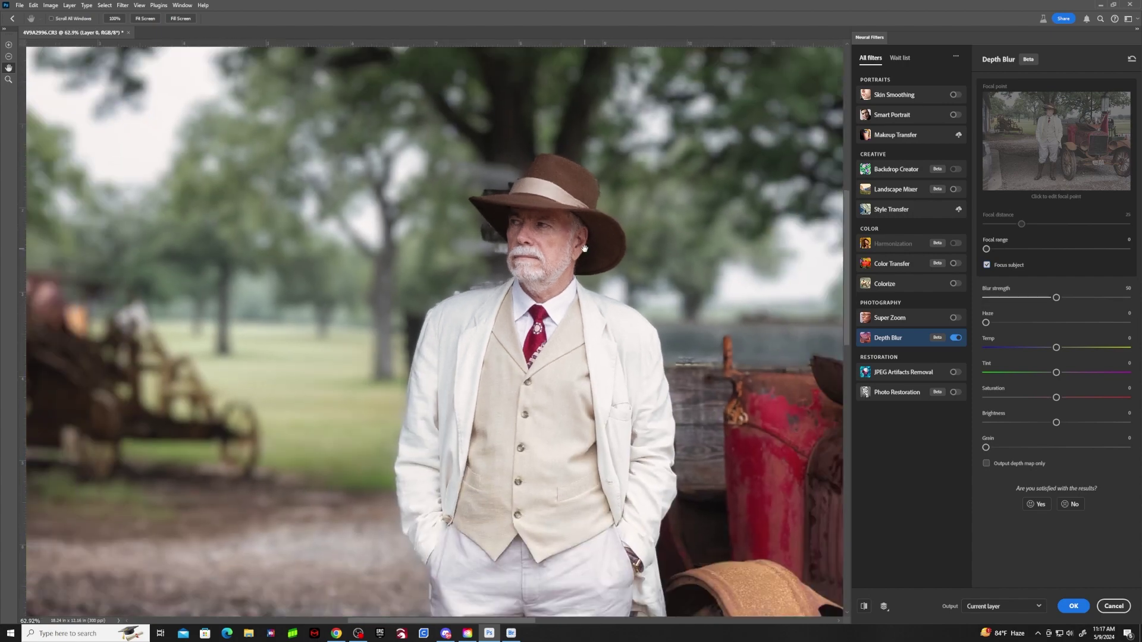
scroll(585, 248, down, 4)
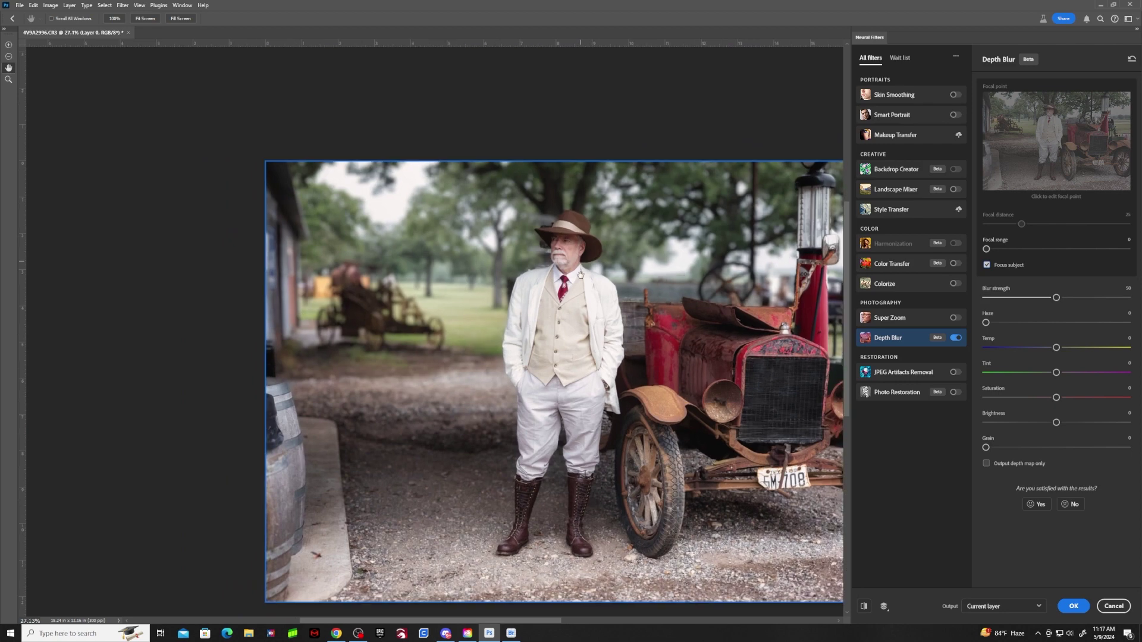
click(580, 273)
drag(580, 274, 452, 233)
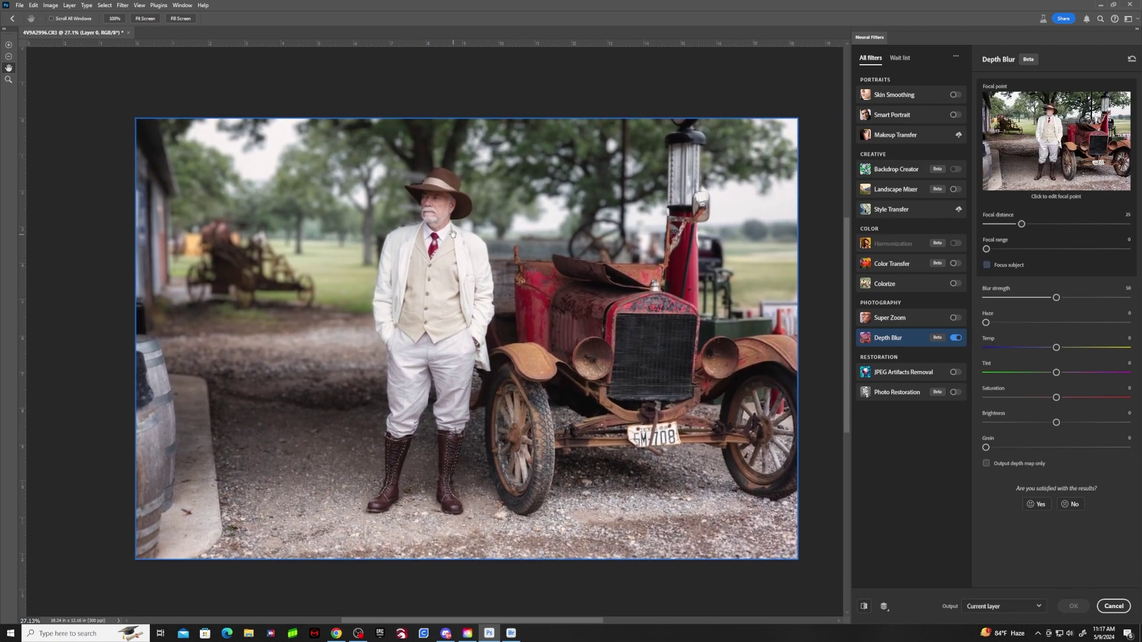
click(1113, 607)
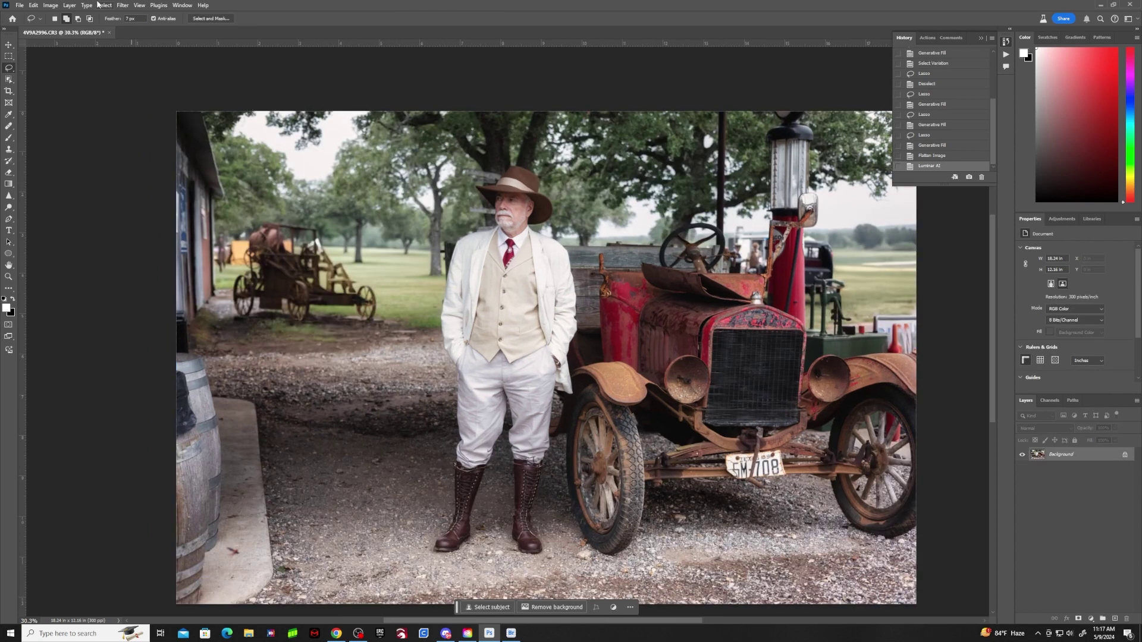
- Open the portrait in the Camera Raw Filter and apply Lens Blur
click(118, 6)
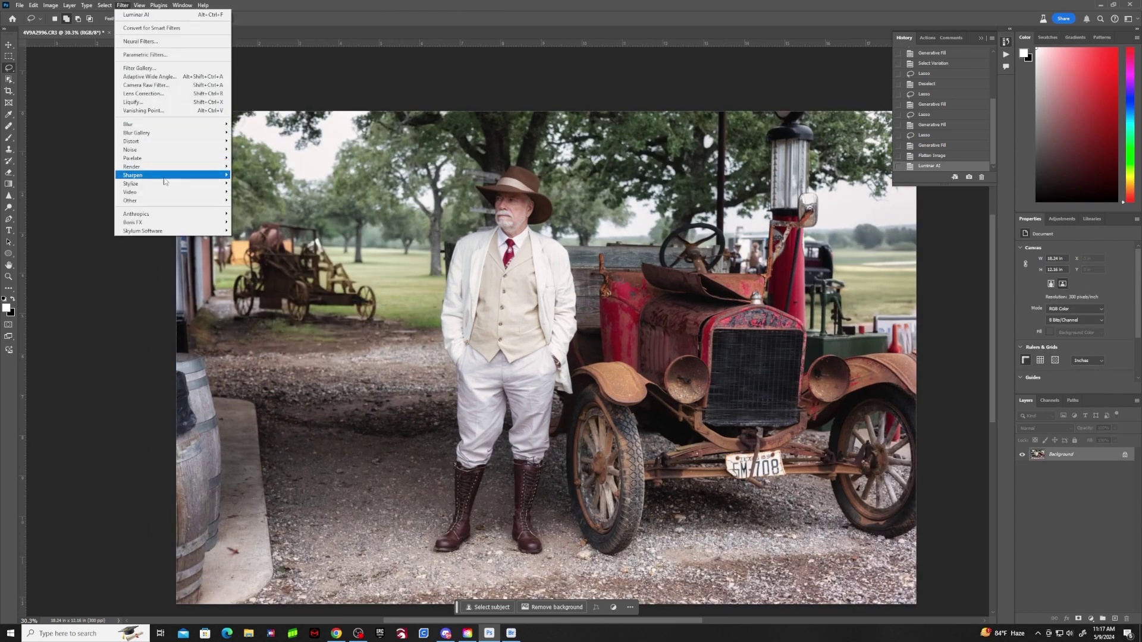
click(146, 85)
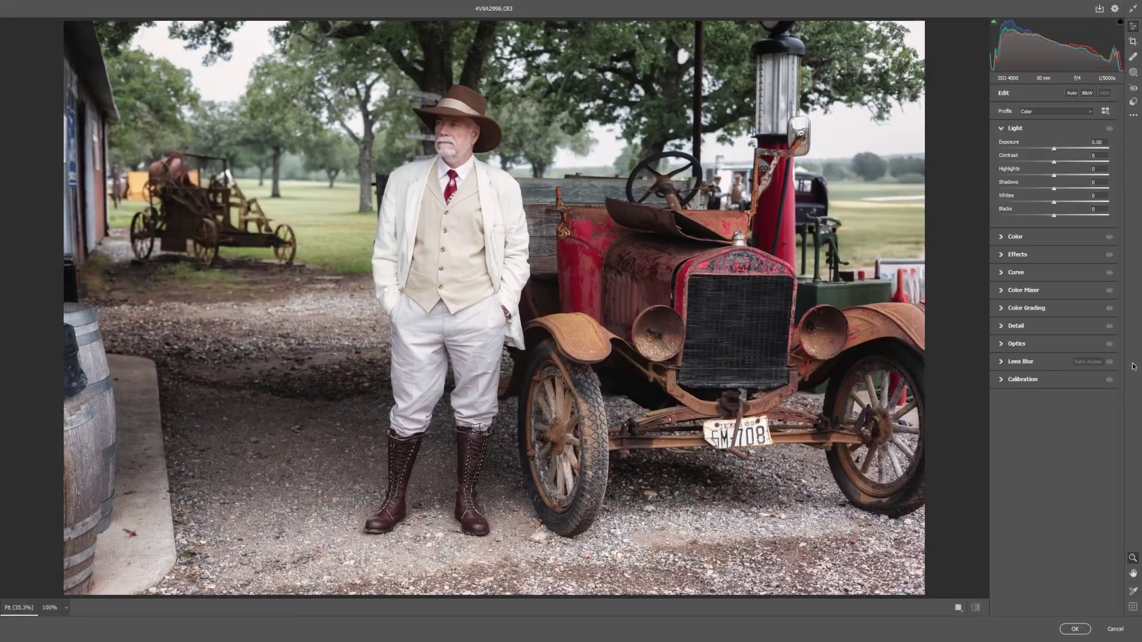
click(1000, 362)
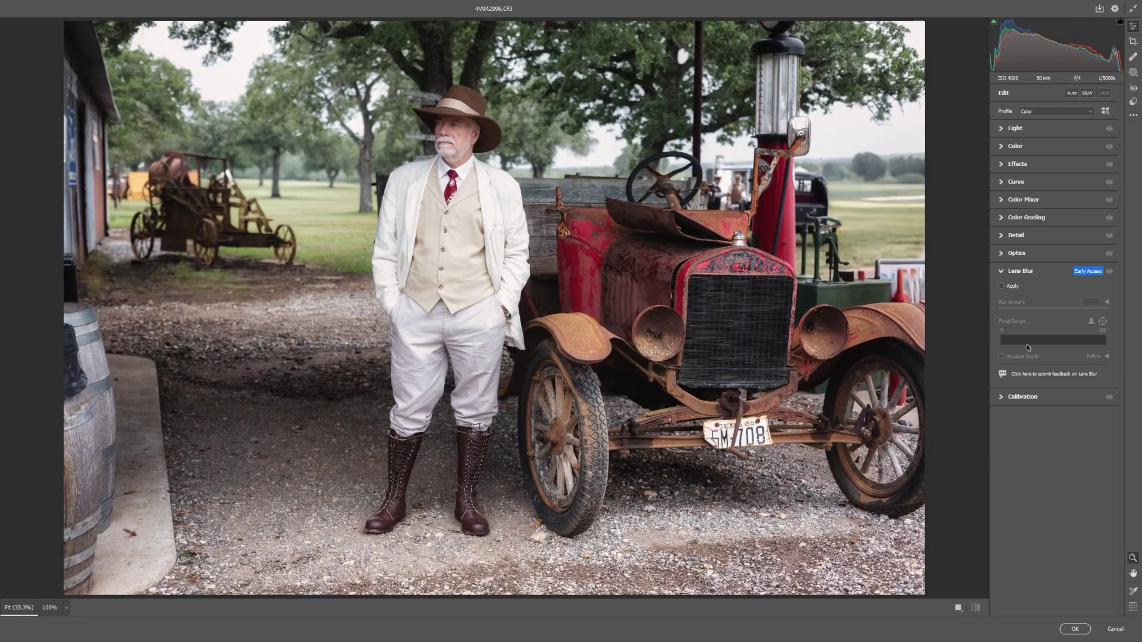
click(1001, 286)
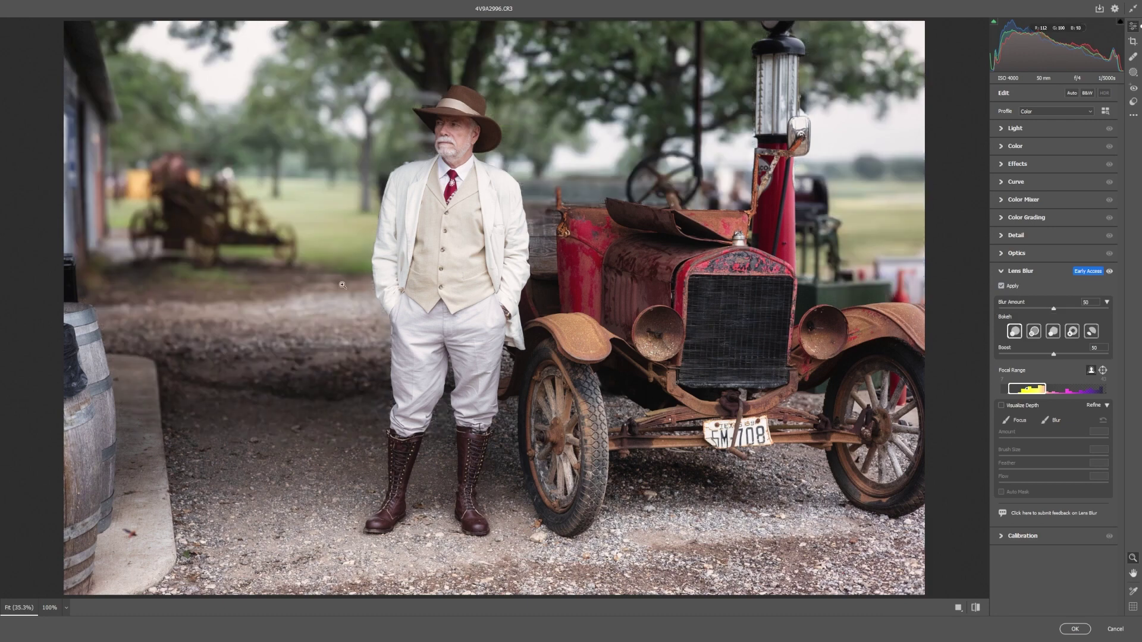
- Examine the Lens Blur closely around the man's hat, shoulders and the truck's steering wheel, and across the whole picture
scroll(487, 206, up, 1)
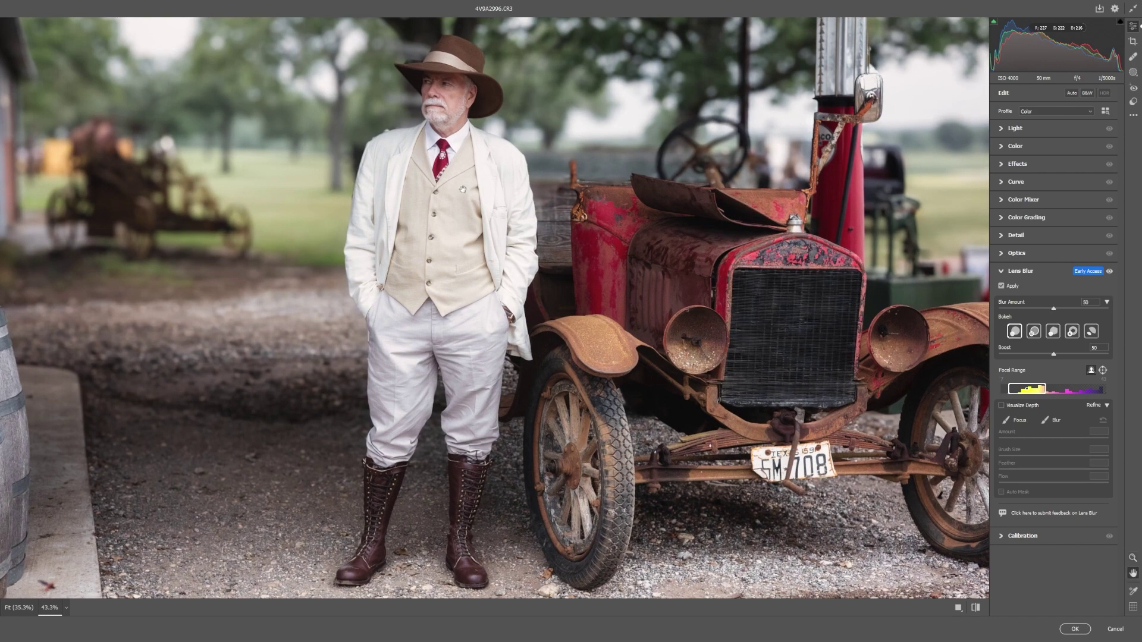
scroll(469, 192, up, 1)
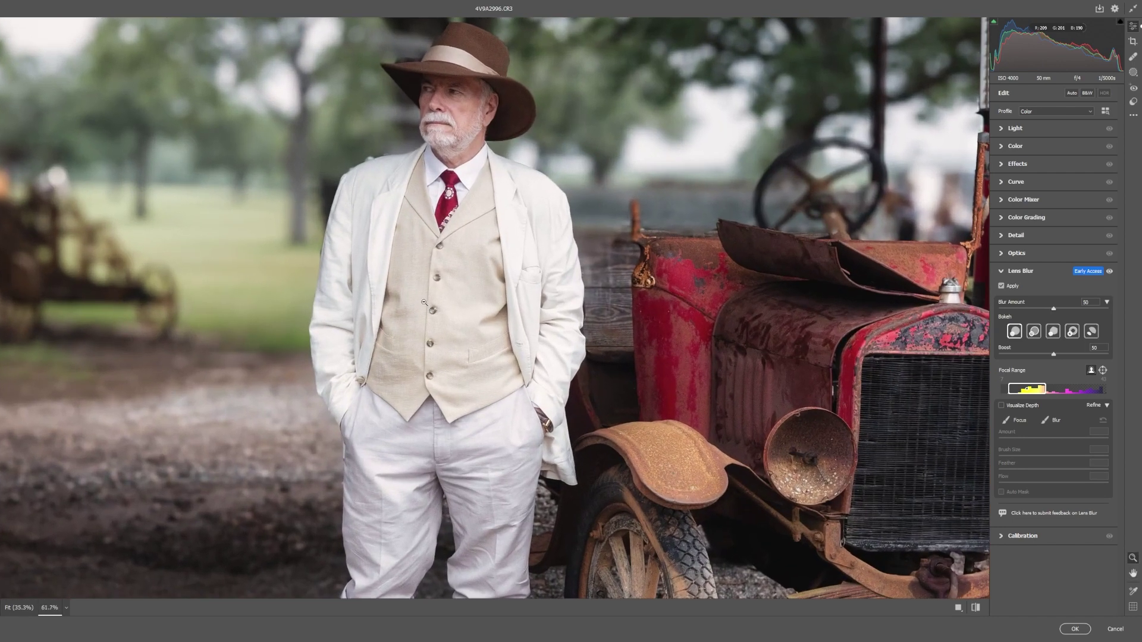
scroll(417, 196, up, 1)
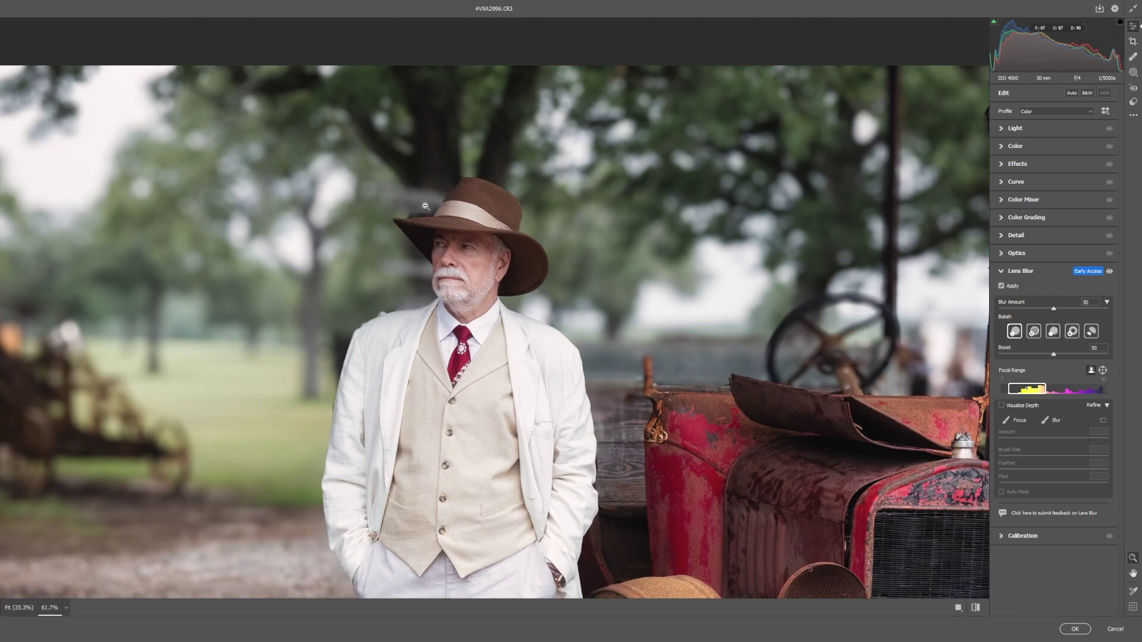
scroll(425, 205, up, 1)
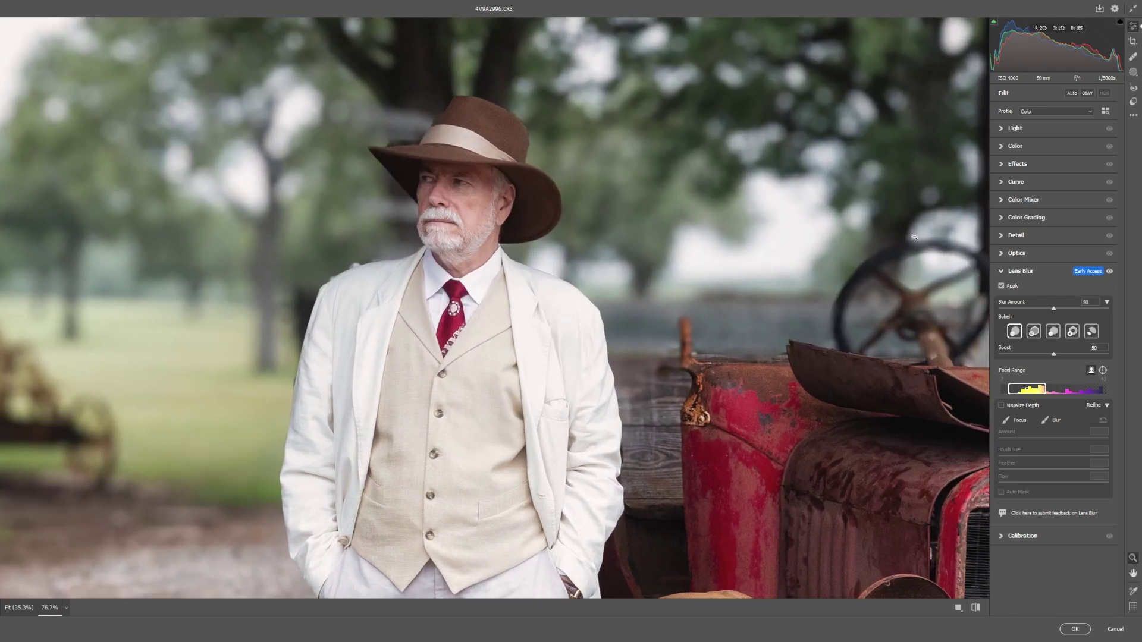
scroll(661, 242, down, 2)
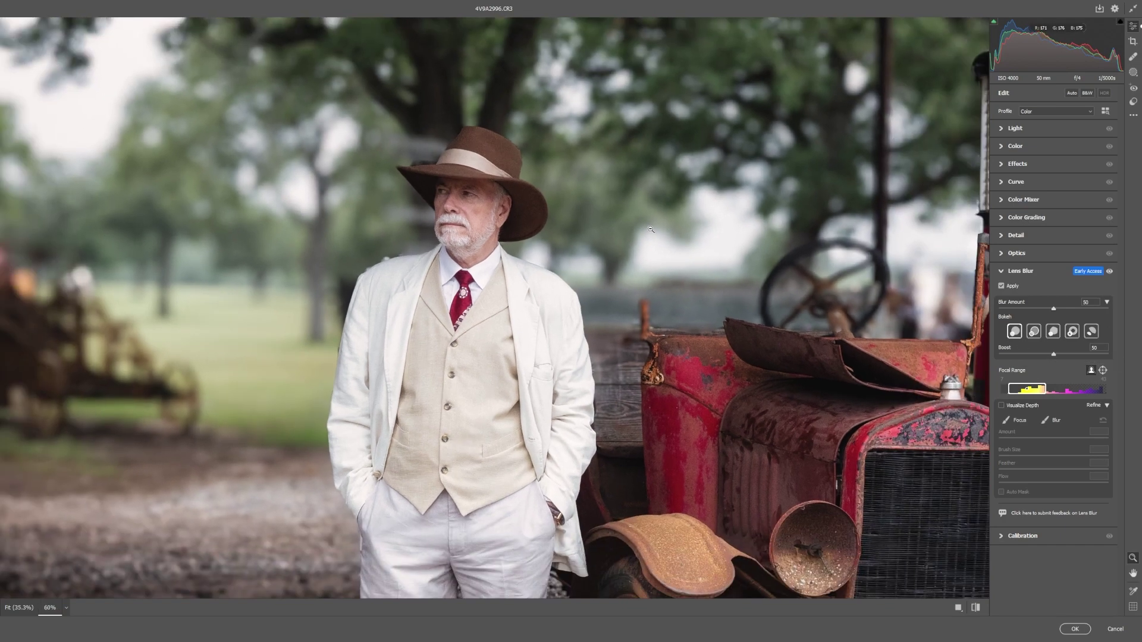
scroll(652, 233, down, 2)
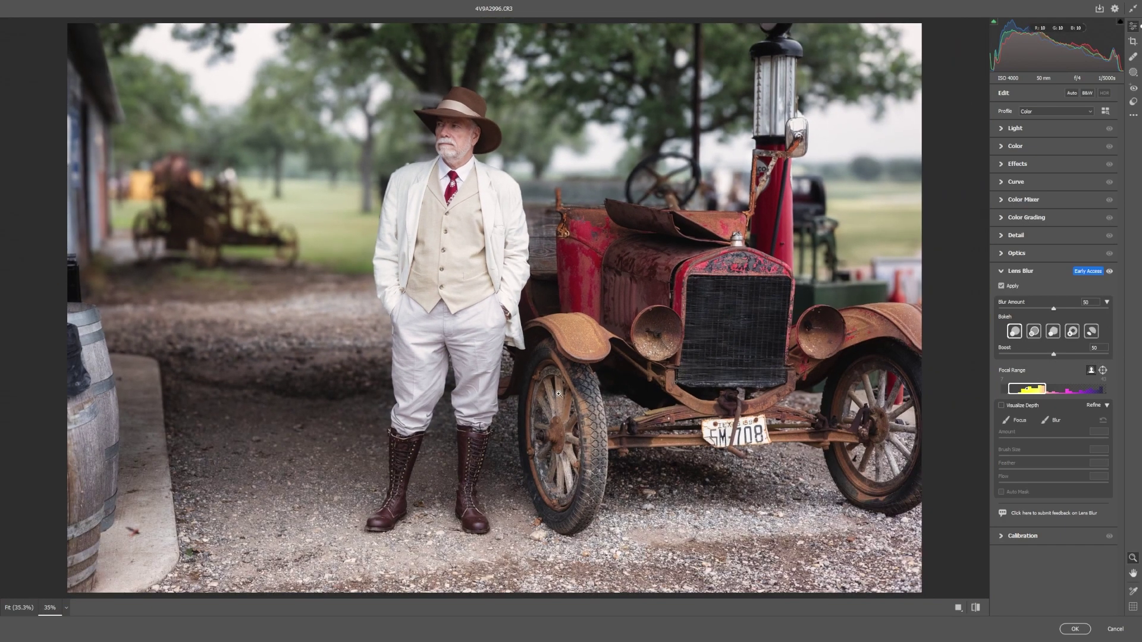
click(19, 607)
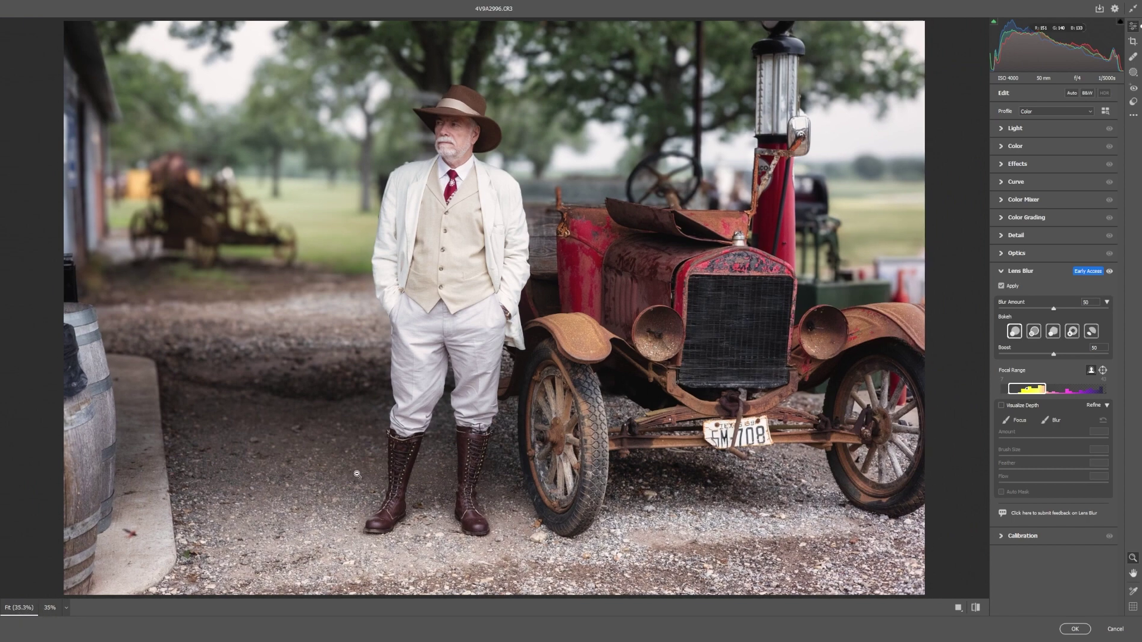
- Check the Lens Blur depth visualization and tighten the near end of the focal range around the man's depth
click(1001, 405)
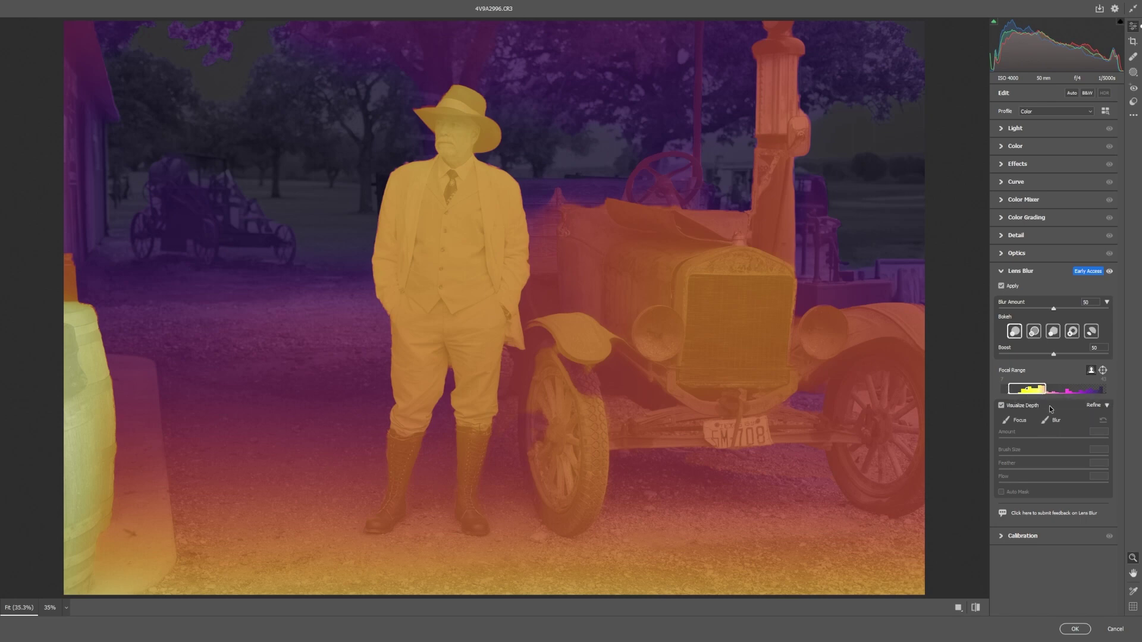
click(1002, 405)
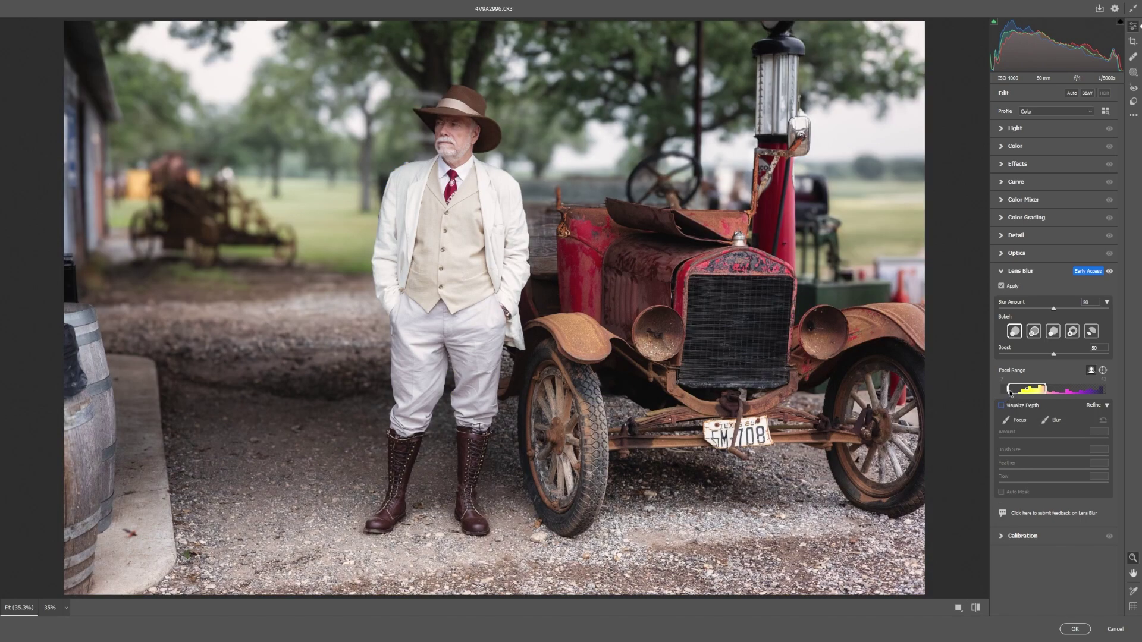
drag(1009, 392, 1006, 392)
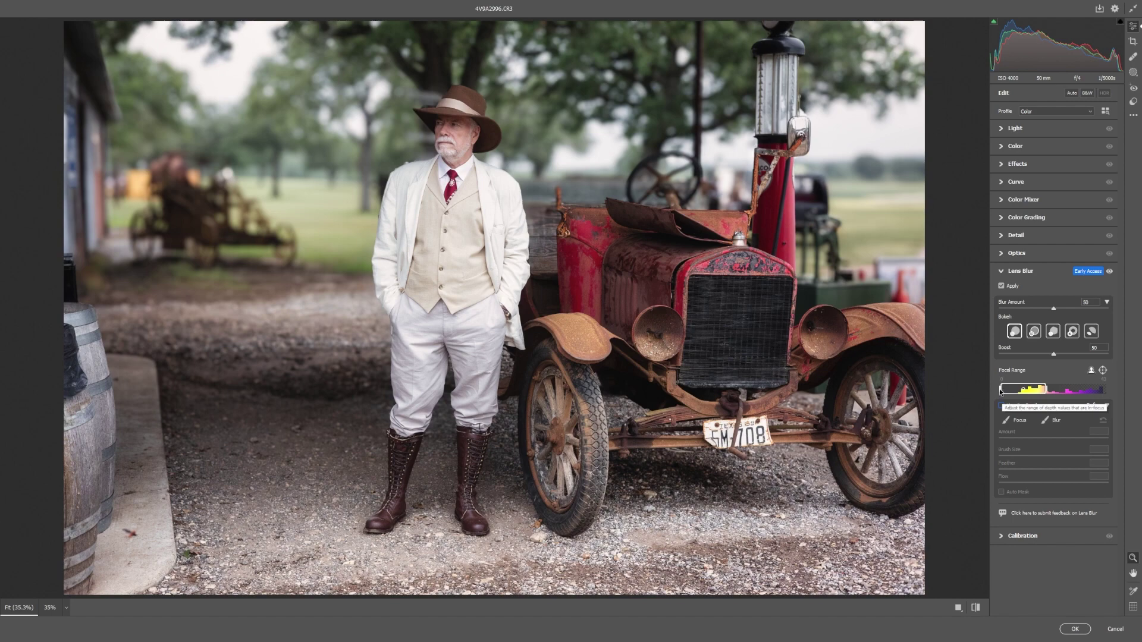
drag(1001, 392, 1004, 391)
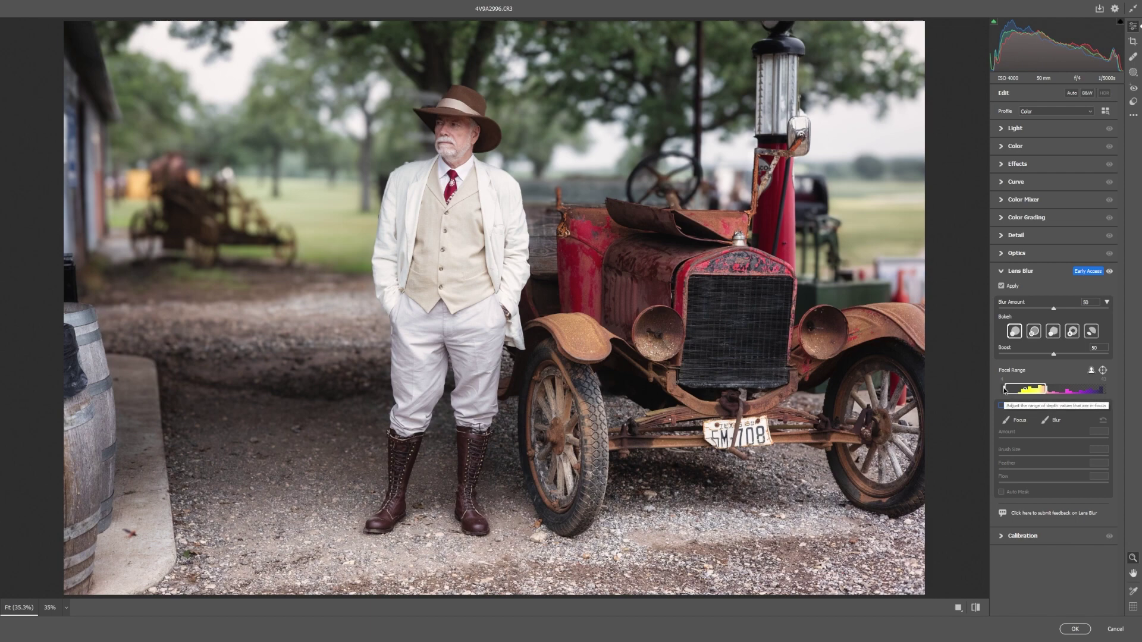
drag(1004, 390, 1008, 390)
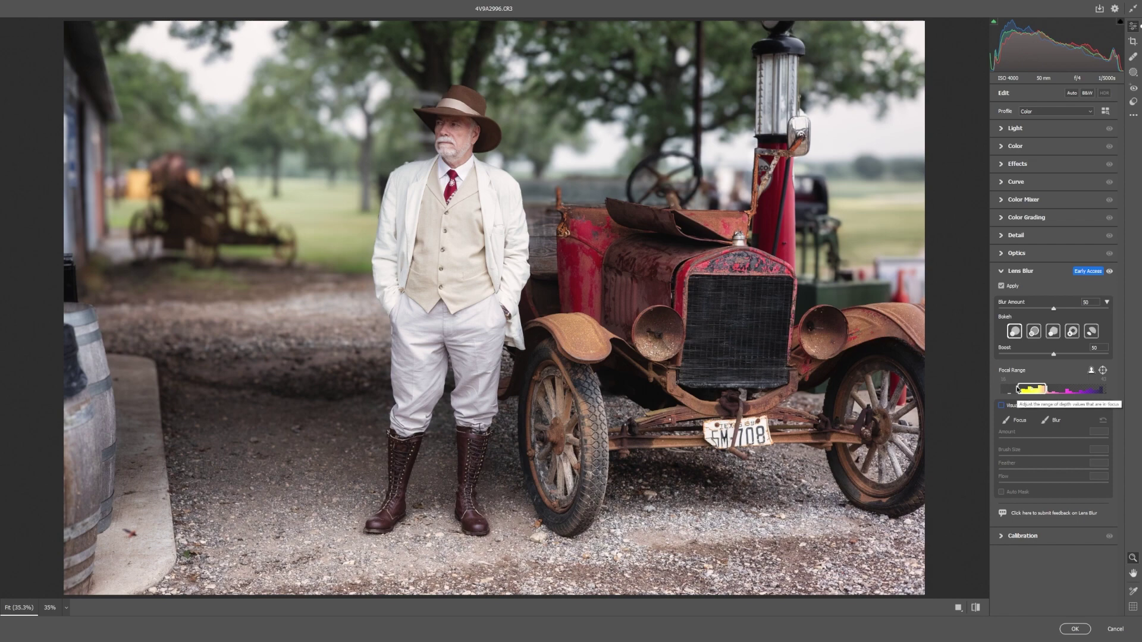
drag(1017, 390, 1022, 390)
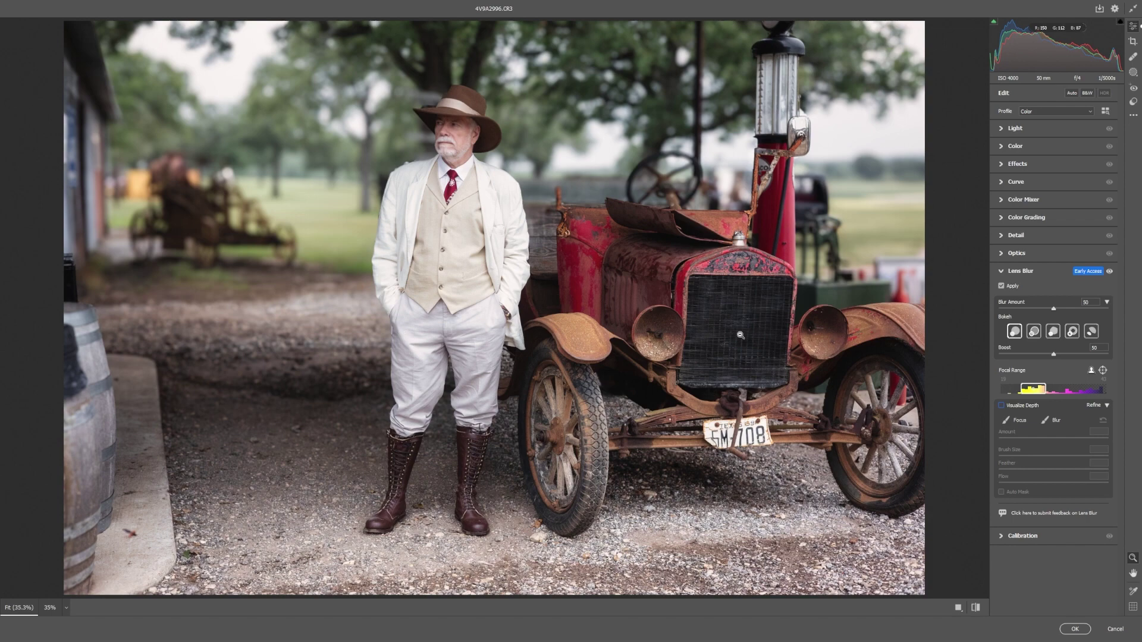
- Compare the picture with Lens Blur off and on, leave it applied, and fine-tune the near end of the focal range
click(1001, 286)
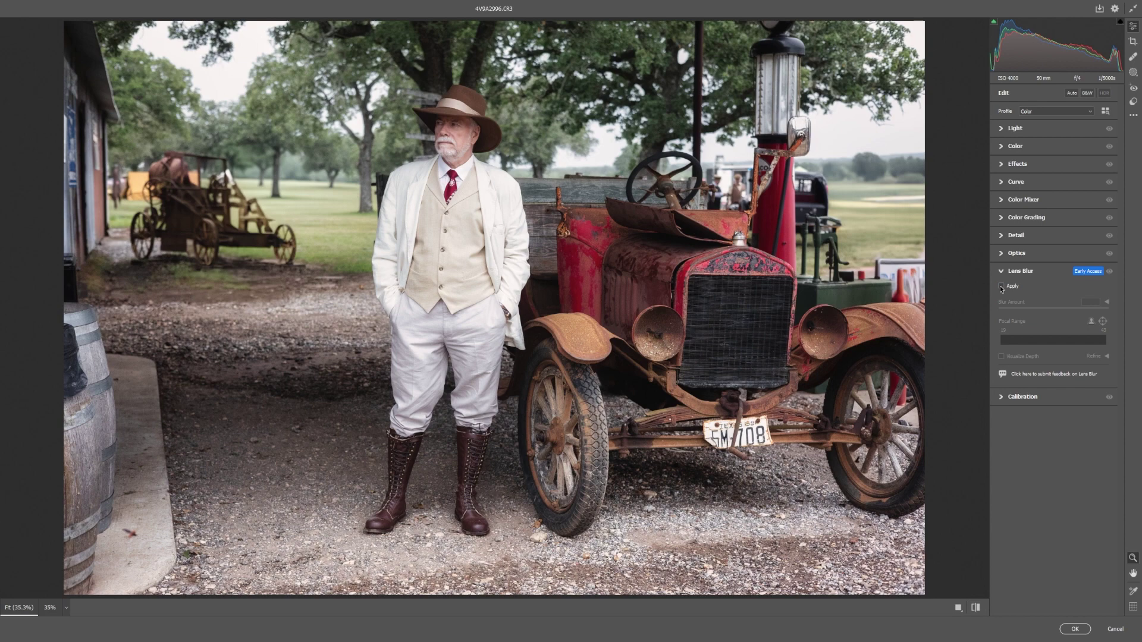
click(1001, 287)
click(1002, 287)
click(1001, 286)
click(1001, 287)
click(1001, 287)
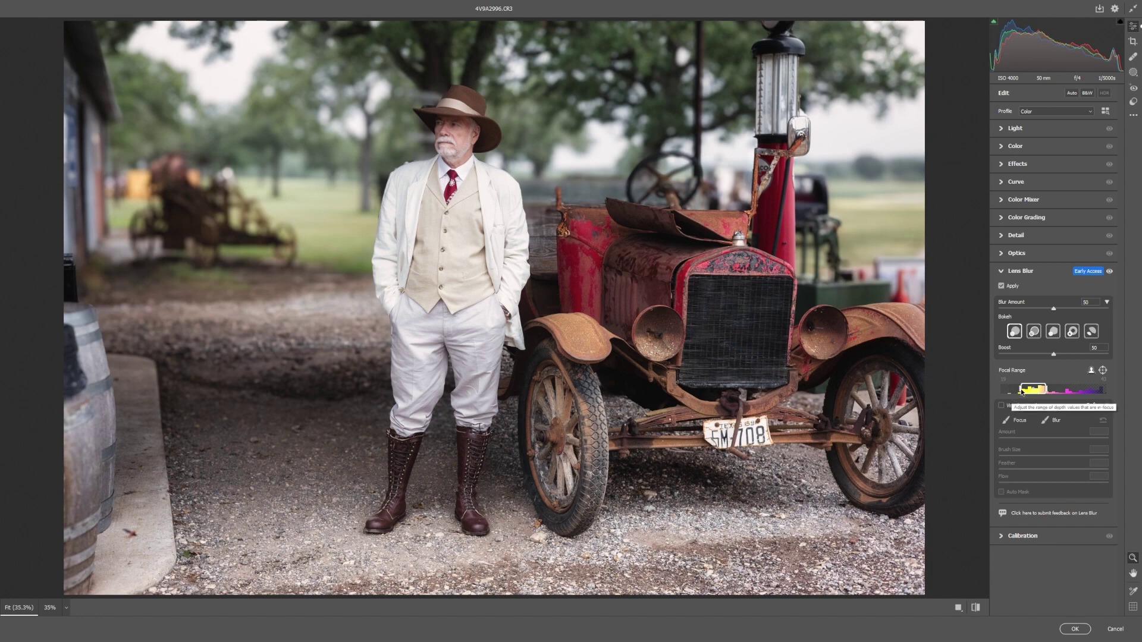
drag(1020, 391, 1023, 392)
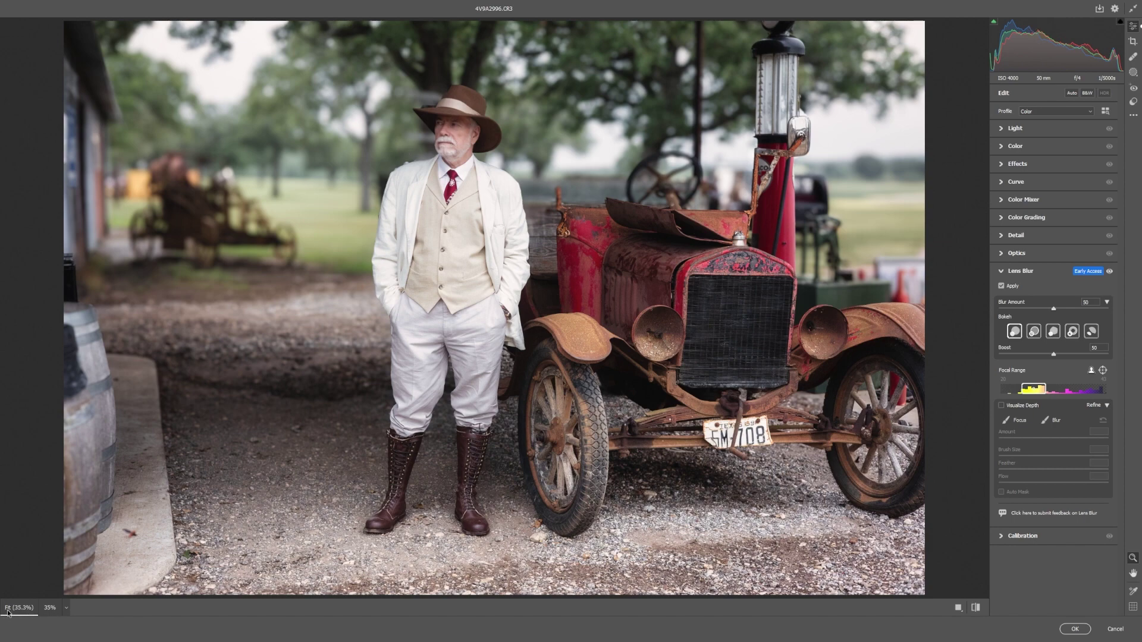
- Compare a close view of the man's head and jacket with Lens Blur off and on
click(50, 607)
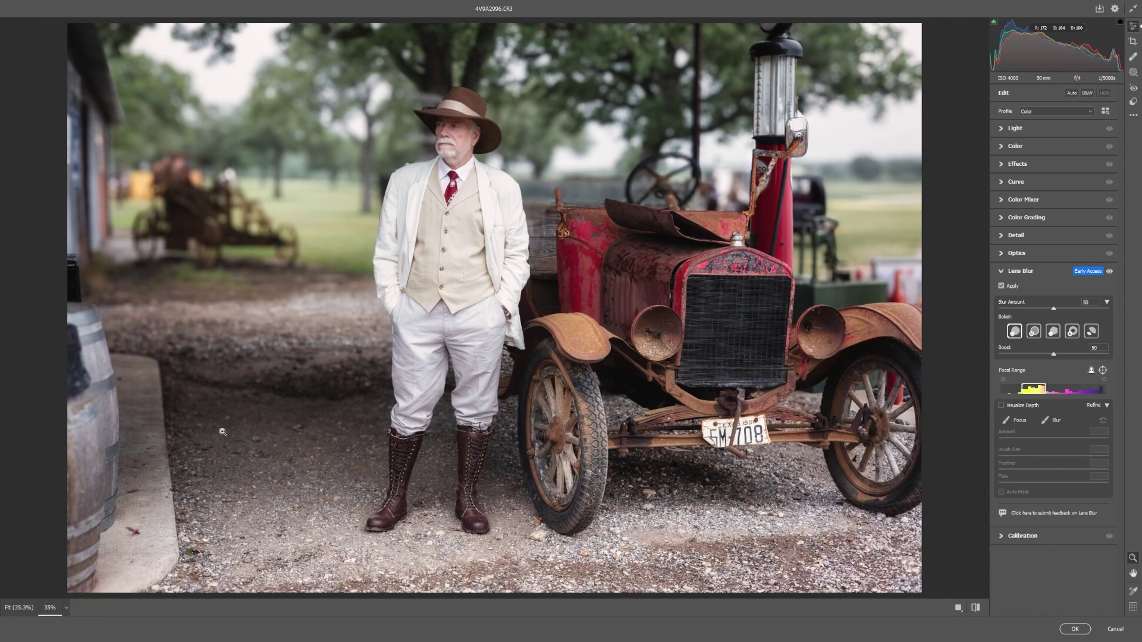
click(19, 607)
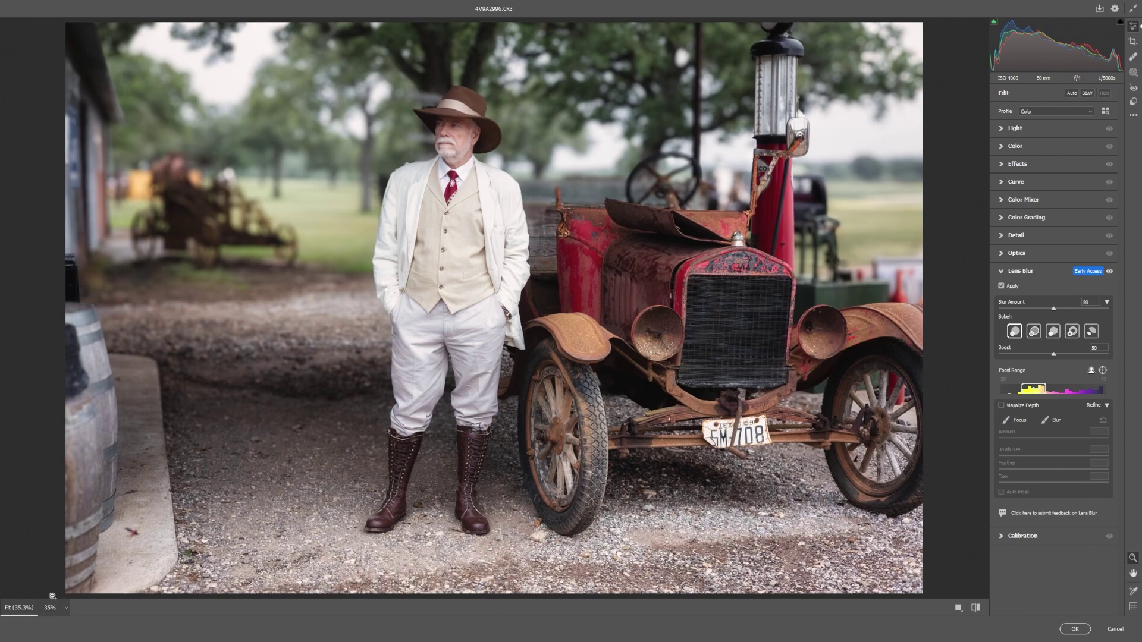
drag(424, 208, 439, 404)
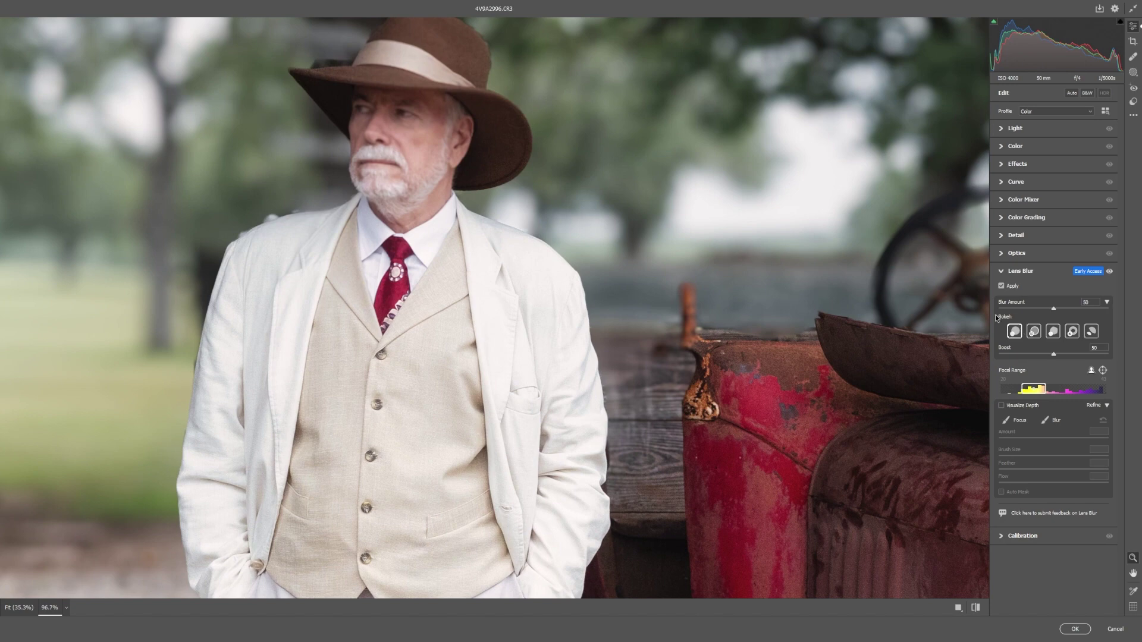
click(1000, 287)
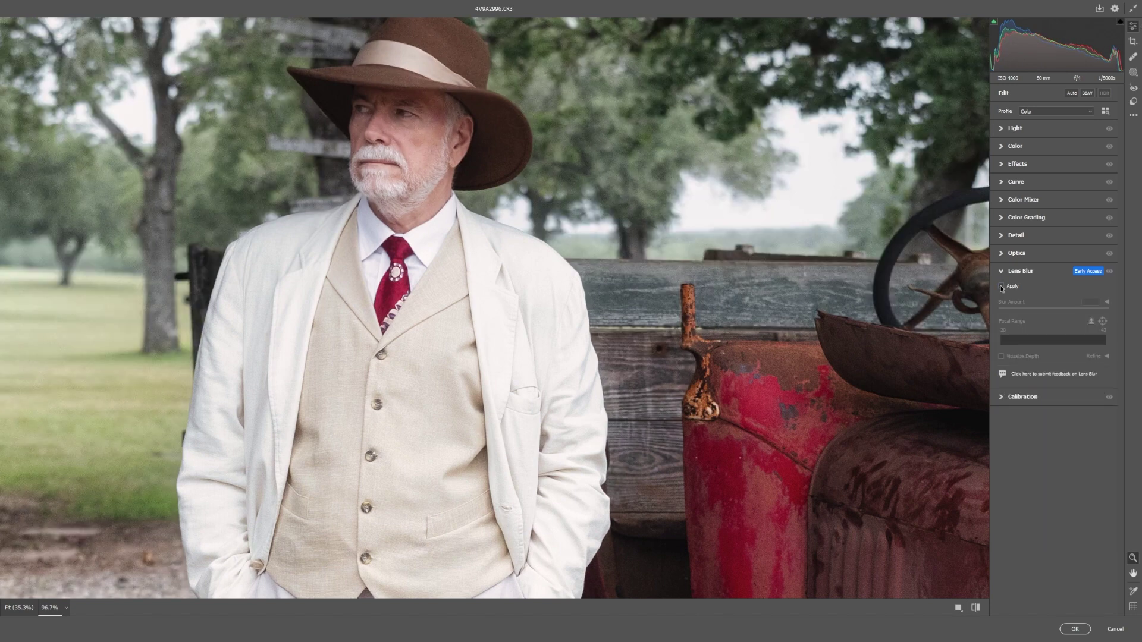
click(1001, 287)
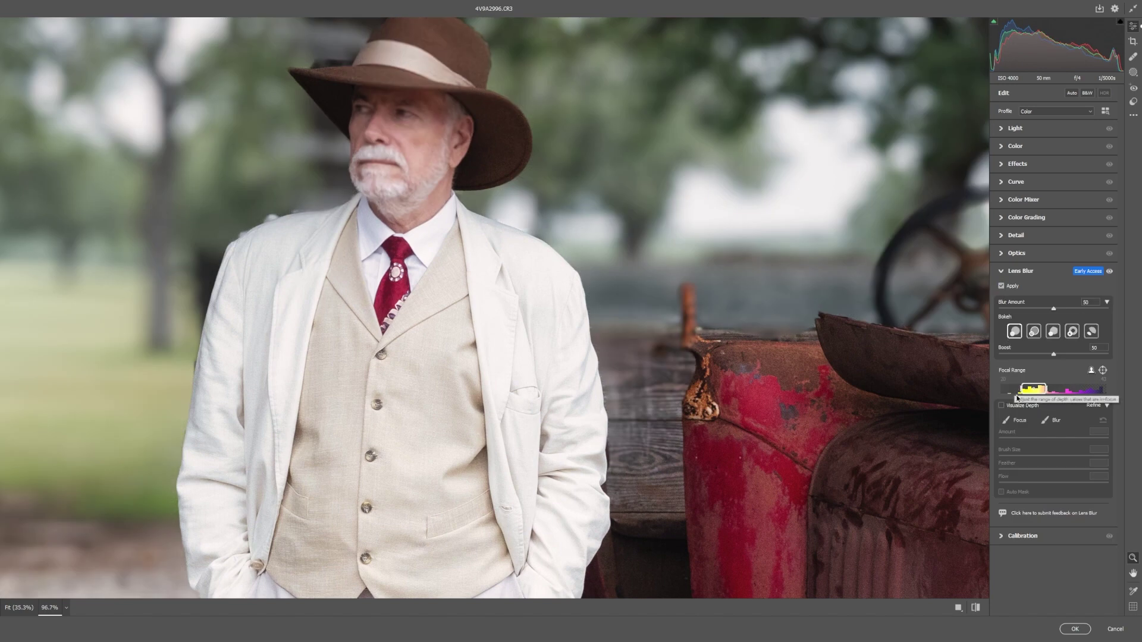
- Extend the near end of the focal range slightly and recheck the picture with Lens Blur off and on
drag(1019, 392, 1018, 392)
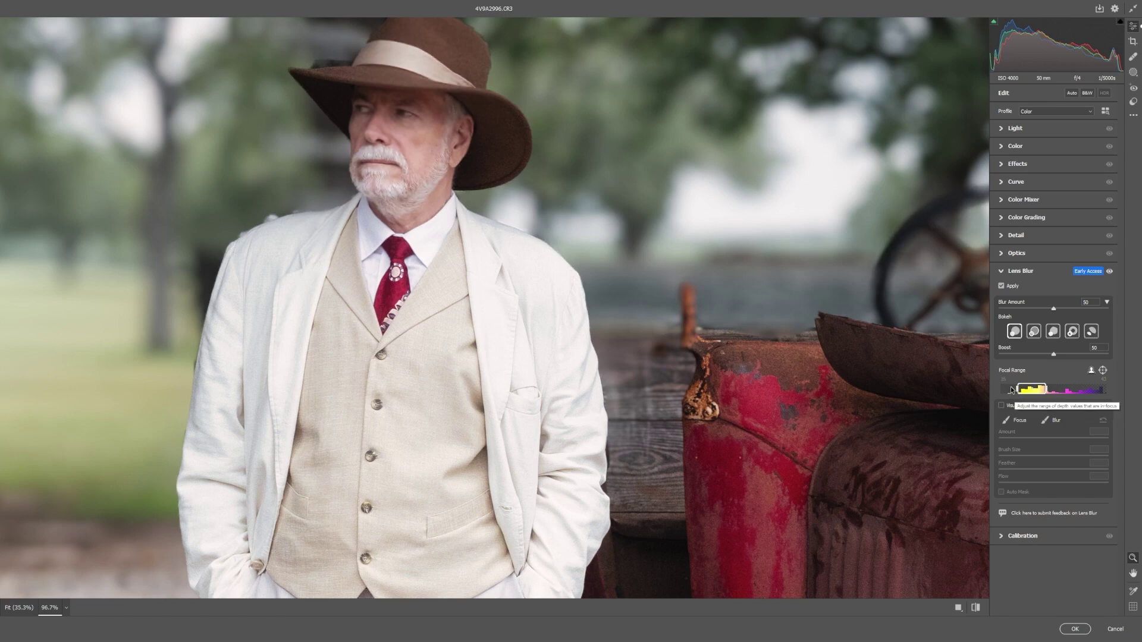
click(1001, 286)
click(1000, 287)
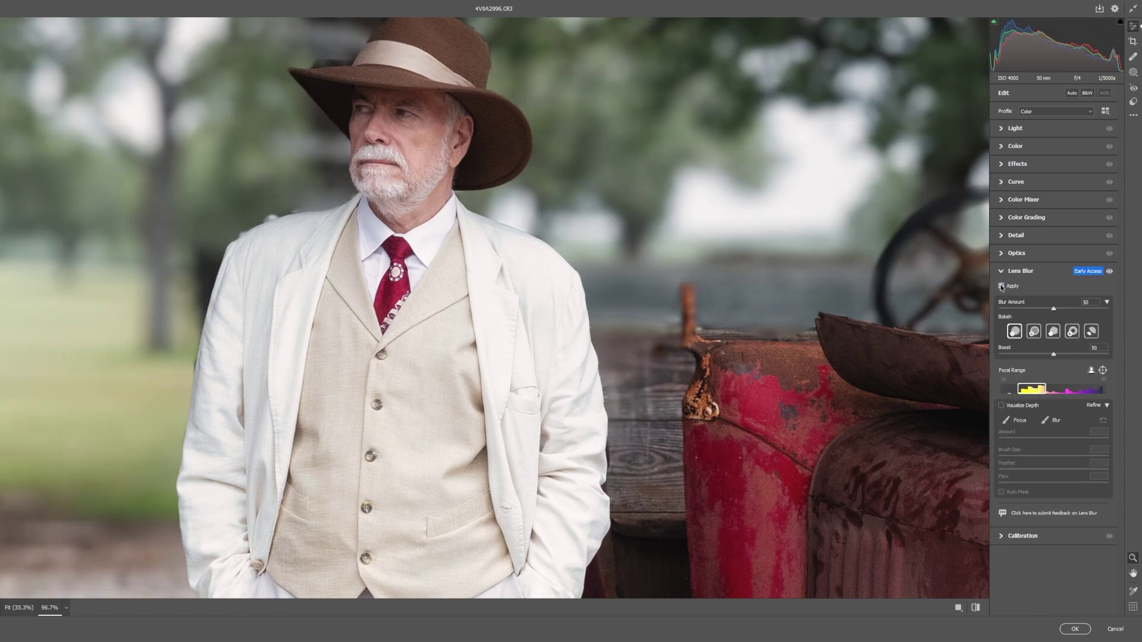
click(1001, 286)
click(1000, 286)
scroll(678, 275, down, 1)
scroll(678, 275, down, 5)
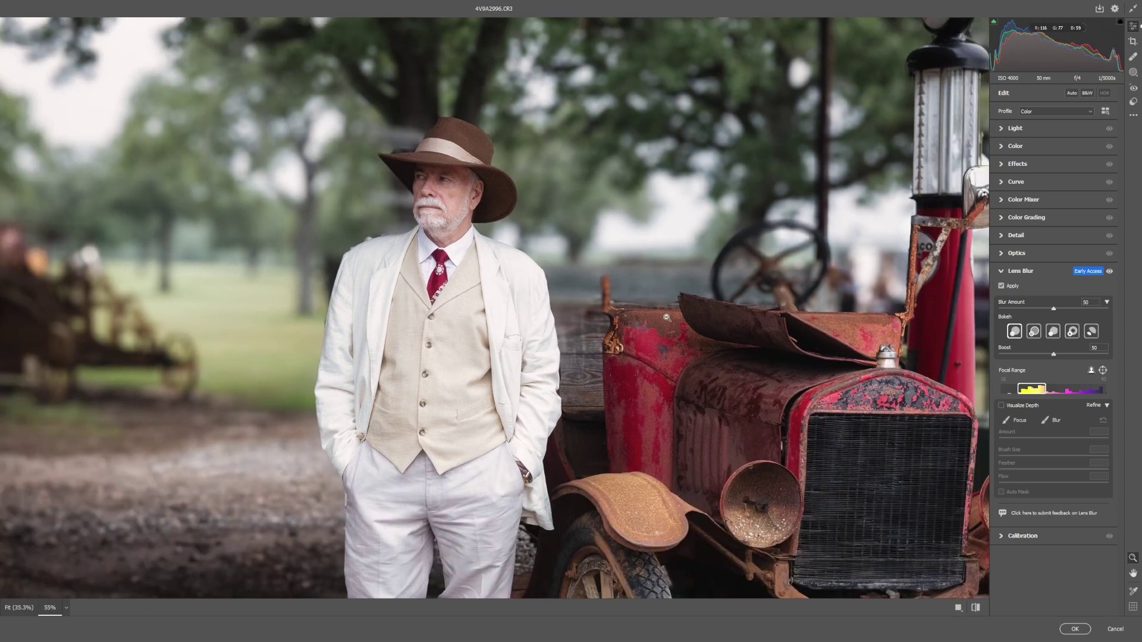
scroll(744, 356, down, 3)
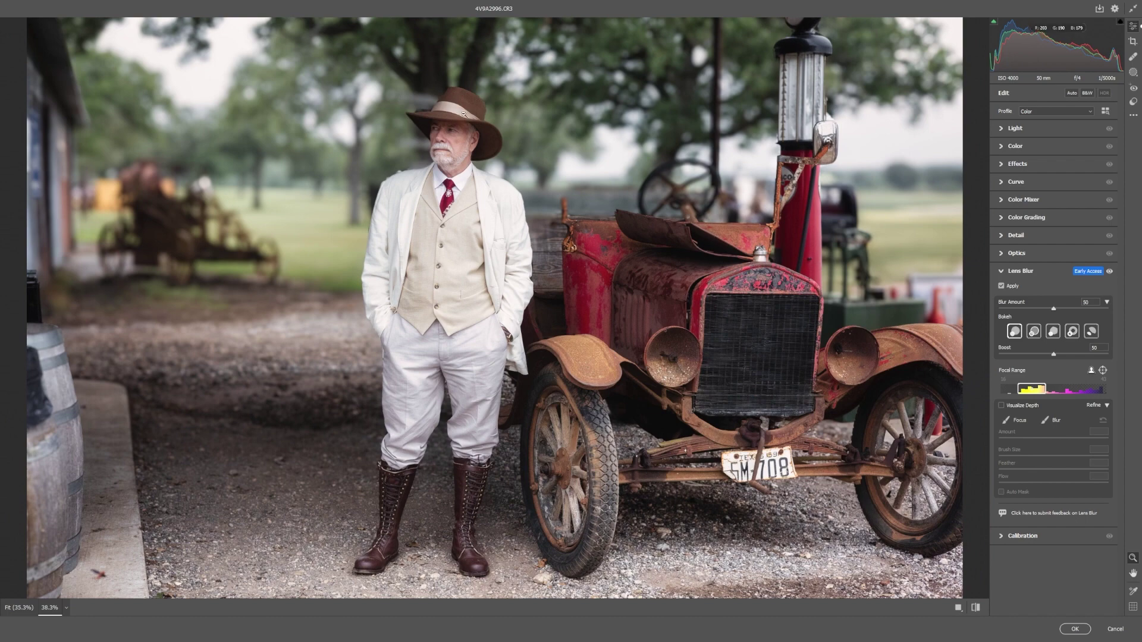
- Use the Lens Blur refine Blur brush at size 2 on the unblurred remnants above the hat brim and along the man's shoulder
scroll(491, 300, up, 4)
scroll(455, 229, up, 5)
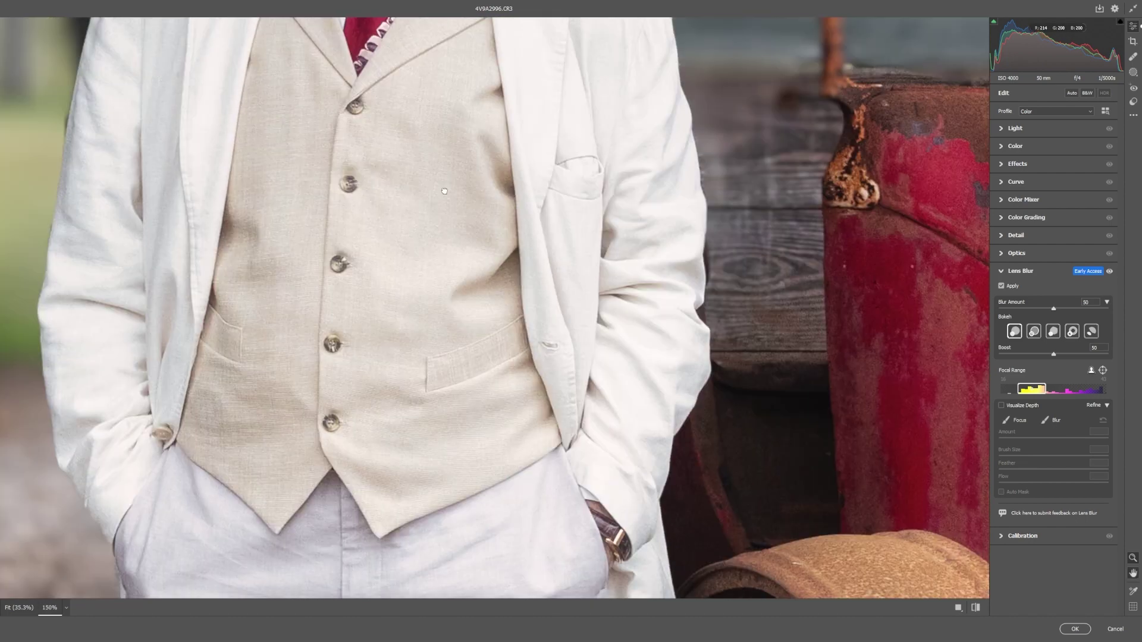
drag(444, 191, 574, 382)
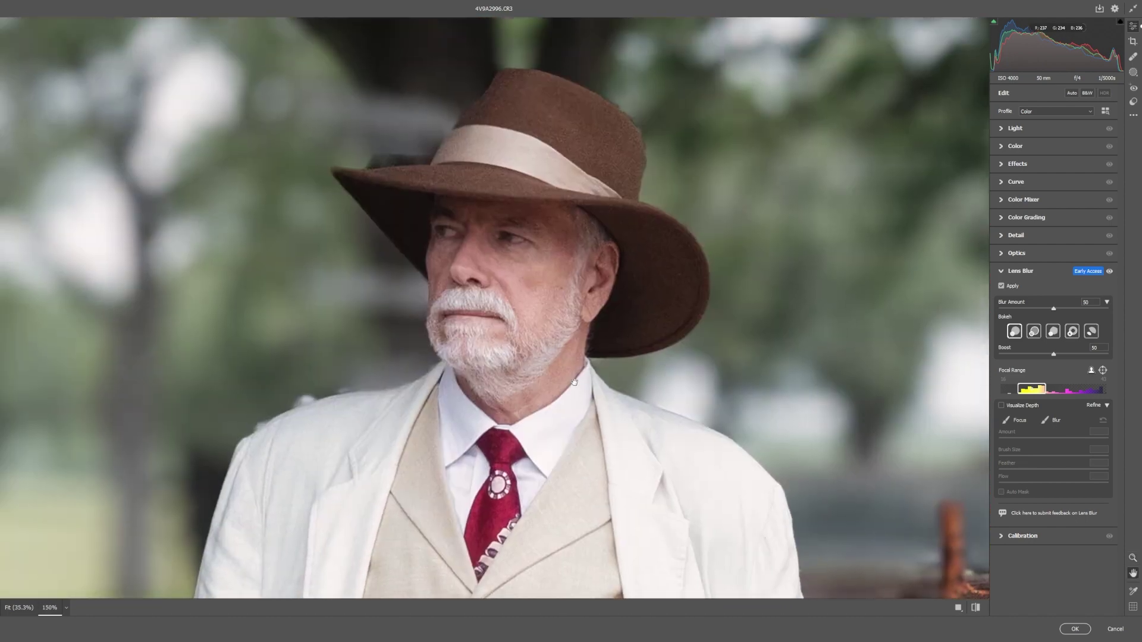
key(z)
click(1009, 422)
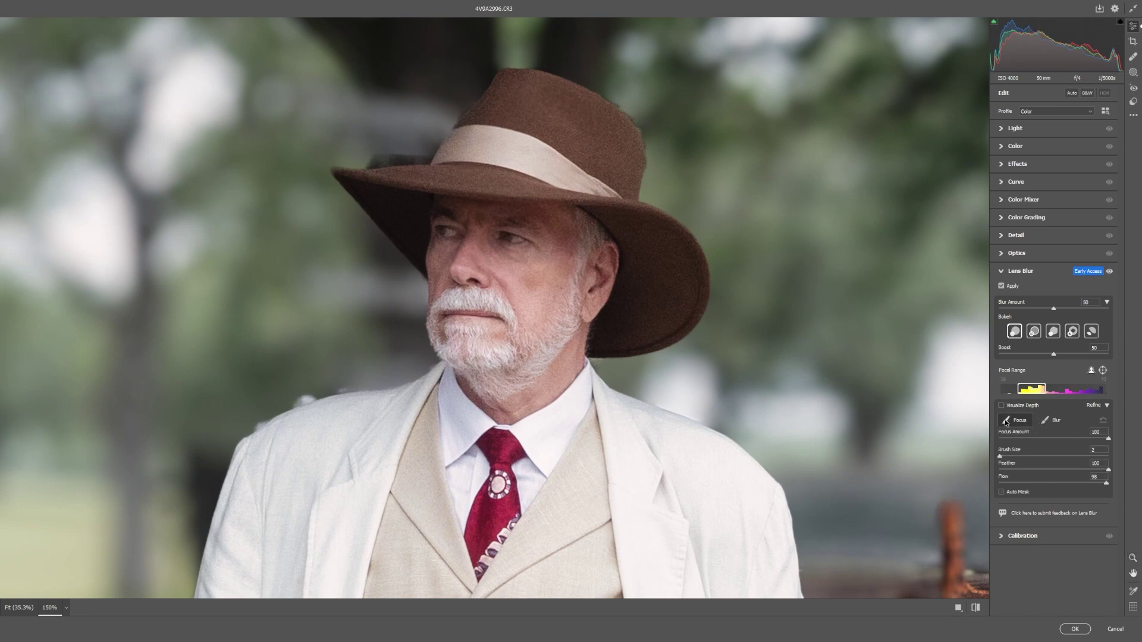
click(1052, 420)
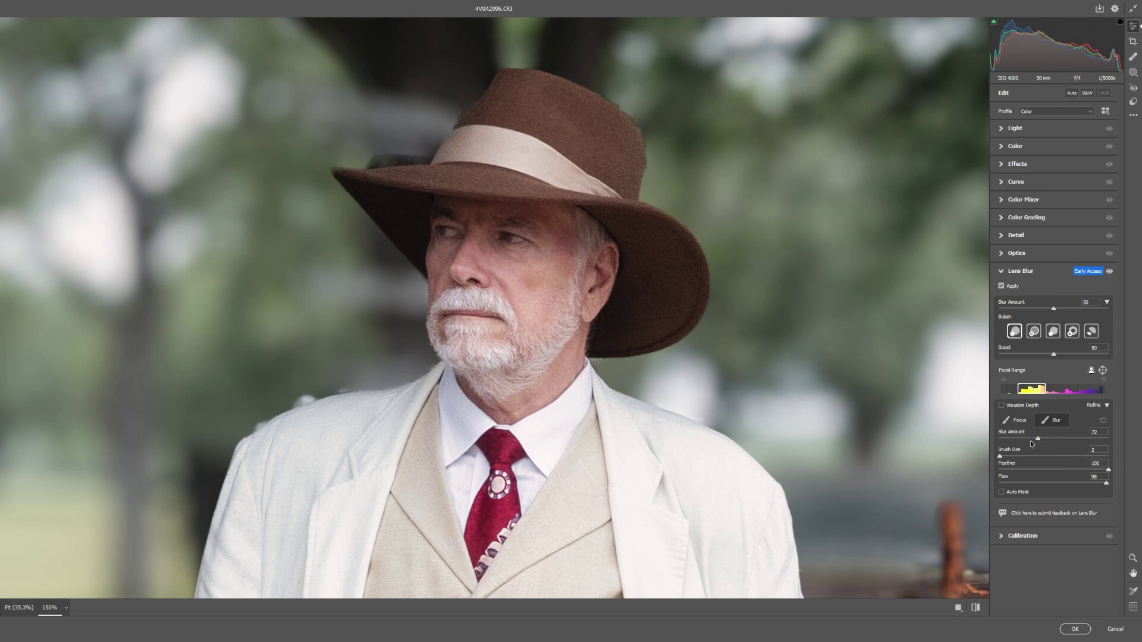
key(bracketright)
key(bracketleft)
drag(417, 153, 425, 152)
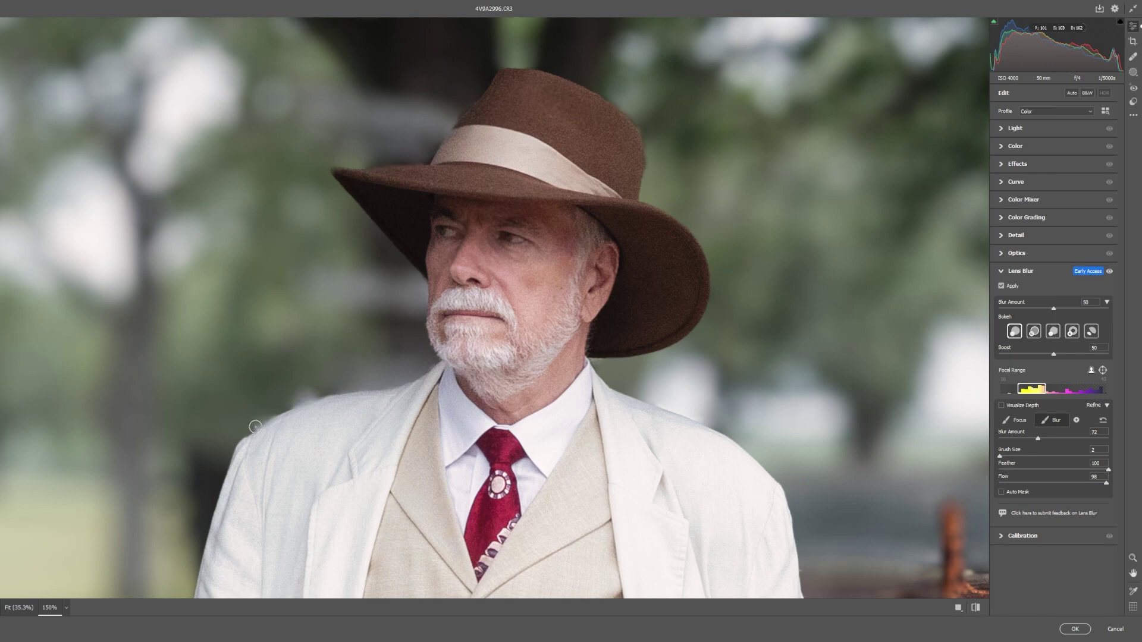
- Use the Lens Blur refine Focus brush at size 5 and amount 100 to sharpen the wooden truck bed beside the man's sleeve
key(bracketleft)
key(bracketright)
key(bracketright)
key(bracketright)
key(bracketright)
mouse_move(770, 348)
mouse_down()
mouse_move(780, 323)
mouse_move(601, 46)
mouse_move(585, 54)
mouse_up()
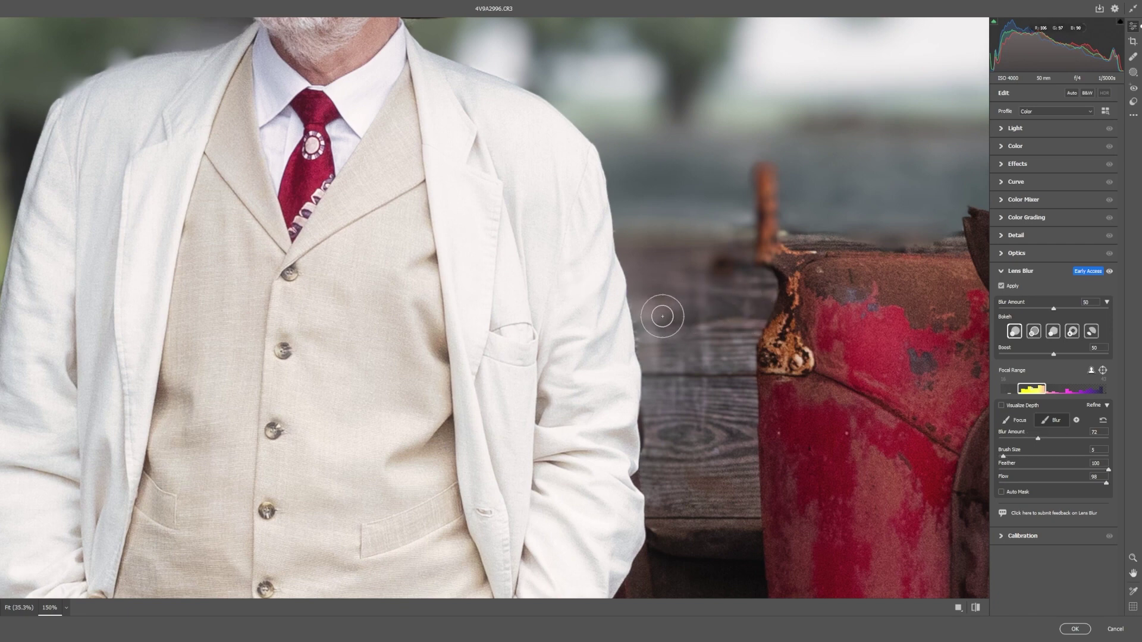
click(19, 607)
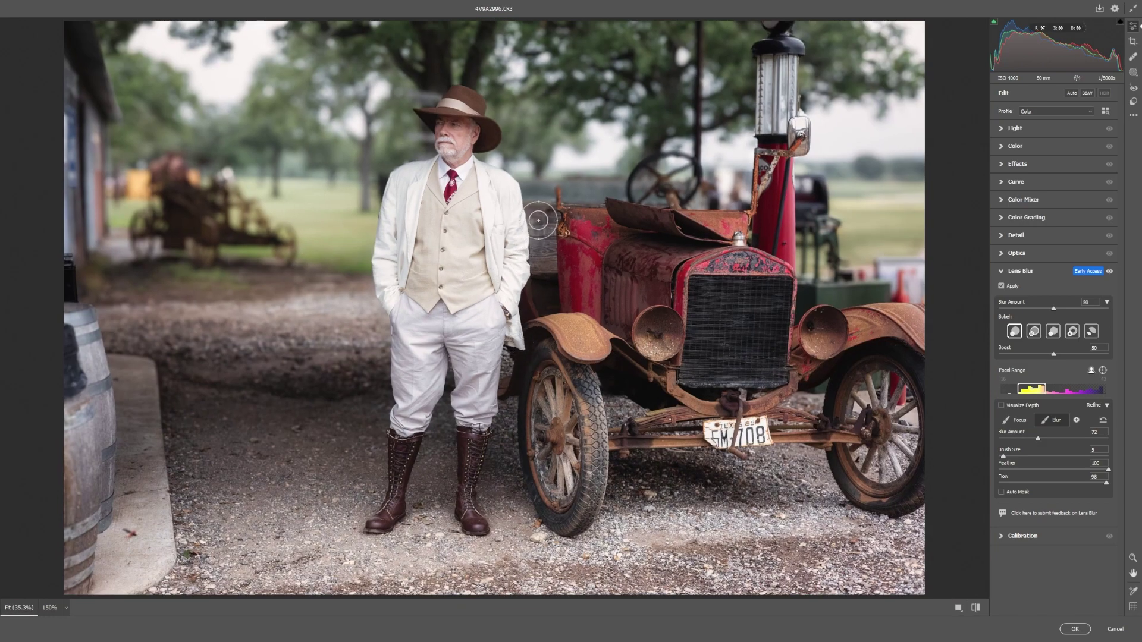
click(1015, 421)
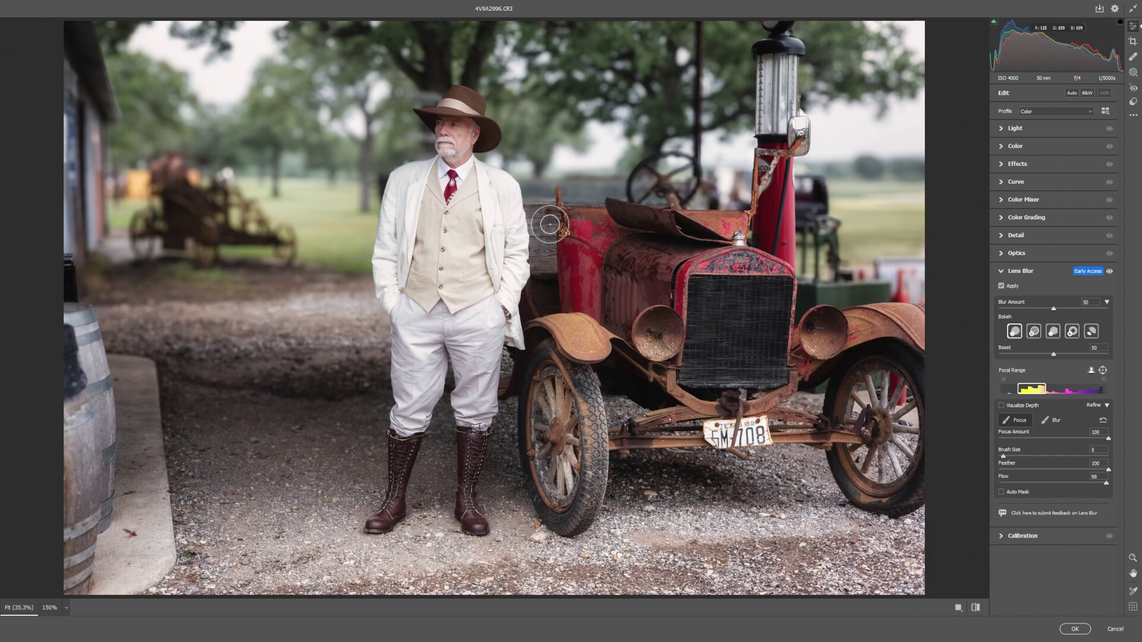
mouse_move(543, 220)
mouse_down()
mouse_move(535, 201)
mouse_move(576, 194)
mouse_move(695, 207)
mouse_move(546, 203)
mouse_move(551, 191)
mouse_up()
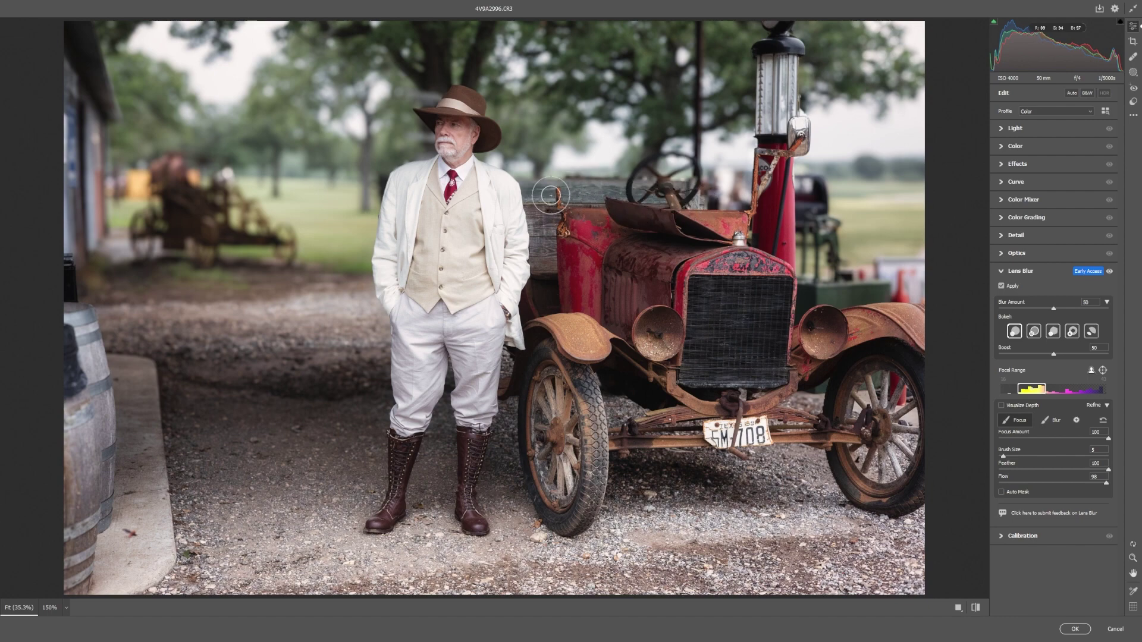
- Restore focus along the truck bed's upper wooden plank, from the man's shoulder to the steering wheel, with the size 5 Focus brush
key(bracketright)
key(bracketright)
key(bracketright)
key(bracketleft)
key(bracketleft)
key(bracketleft)
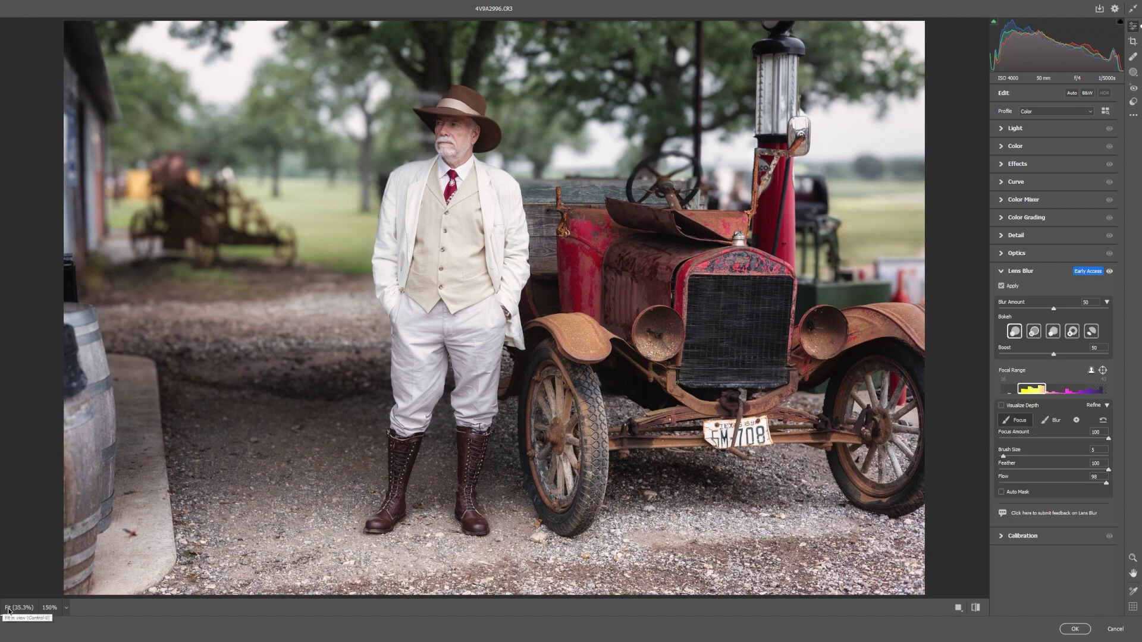
click(49, 607)
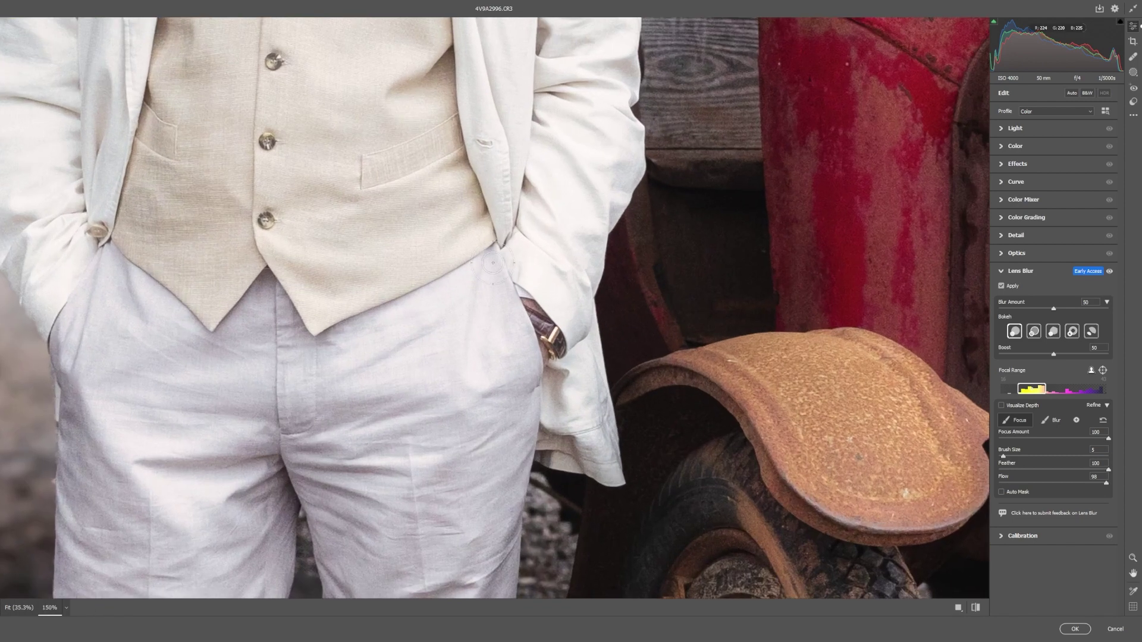
mouse_move(547, 235)
mouse_down()
mouse_move(453, 383)
mouse_move(453, 474)
mouse_up()
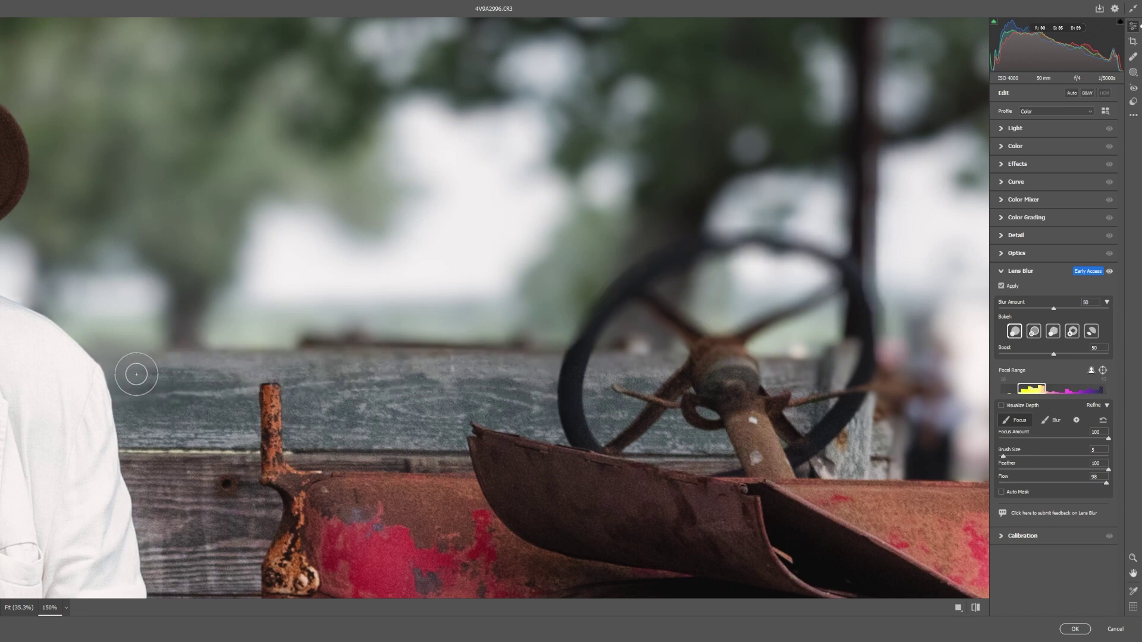
mouse_move(89, 375)
mouse_down()
mouse_move(572, 368)
mouse_move(676, 383)
mouse_move(842, 371)
mouse_up()
- Restore focus on the steering wheel's rim and spokes with the Focus brush, reducing its size to 2 for the spokes
key(bracketleft)
key(bracketleft)
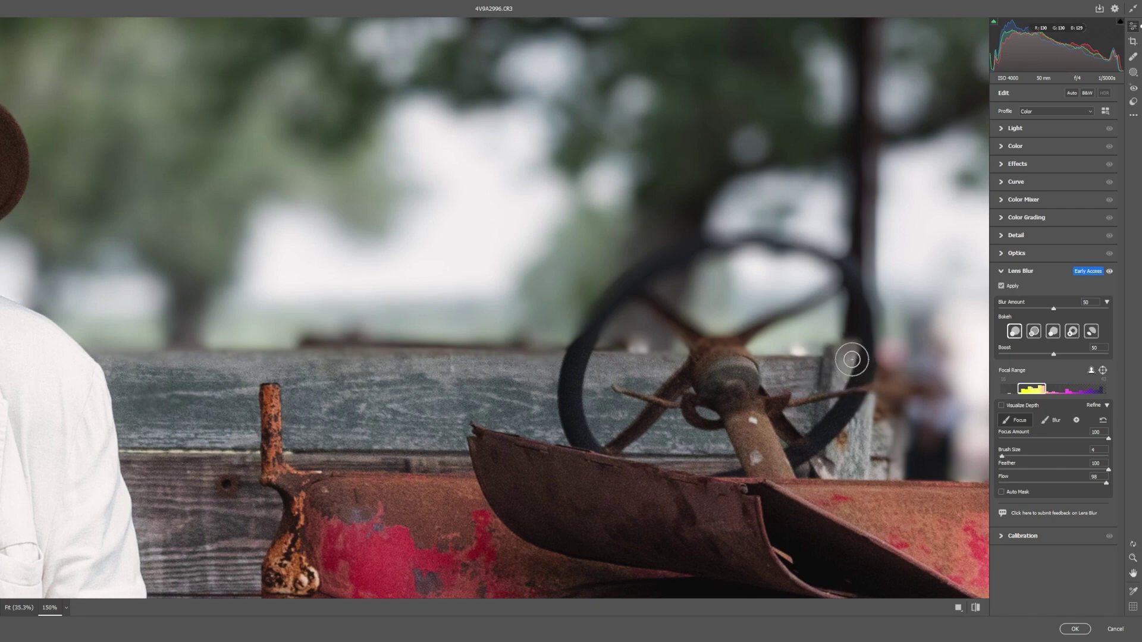
mouse_move(861, 377)
mouse_down()
mouse_move(872, 309)
mouse_move(845, 270)
mouse_move(736, 242)
mouse_move(655, 261)
mouse_move(587, 316)
mouse_move(572, 364)
mouse_up()
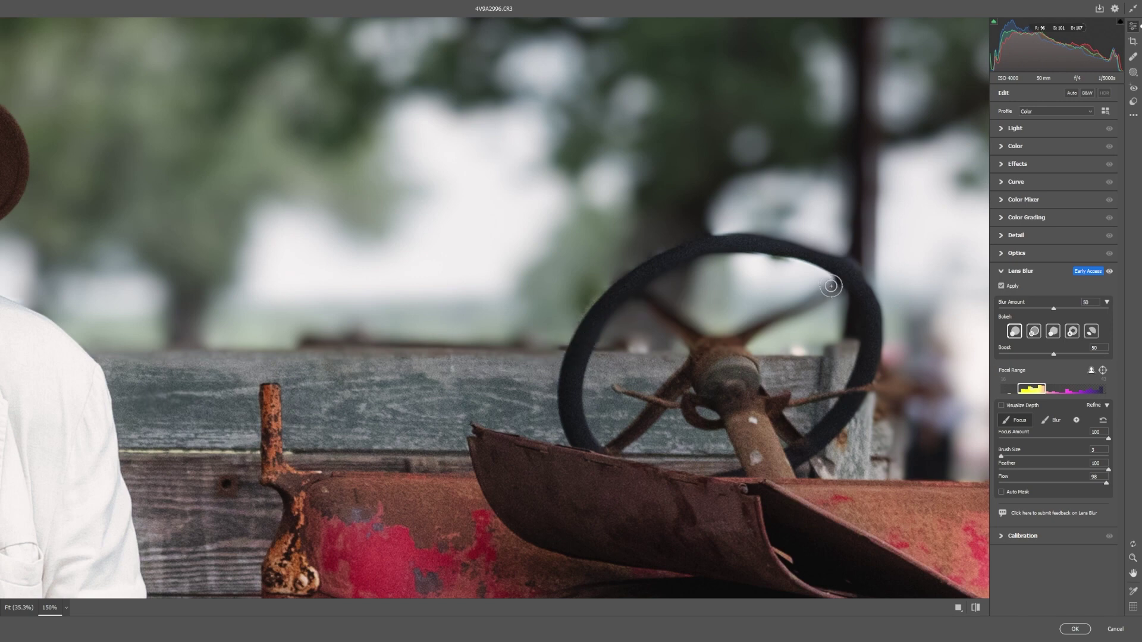
key(bracketleft)
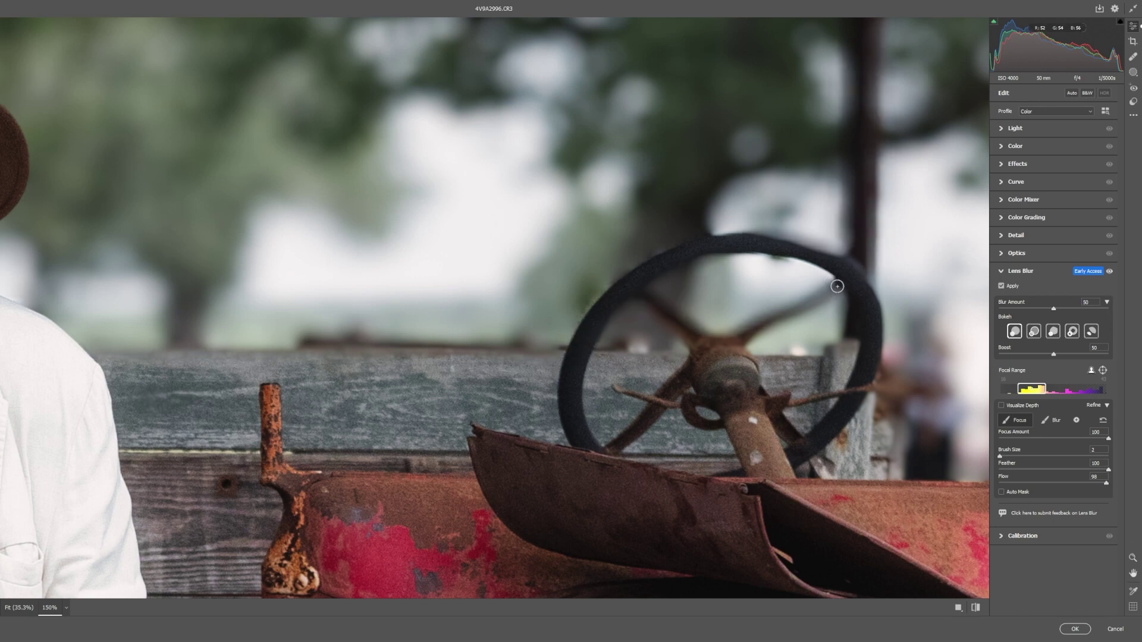
drag(837, 286, 743, 336)
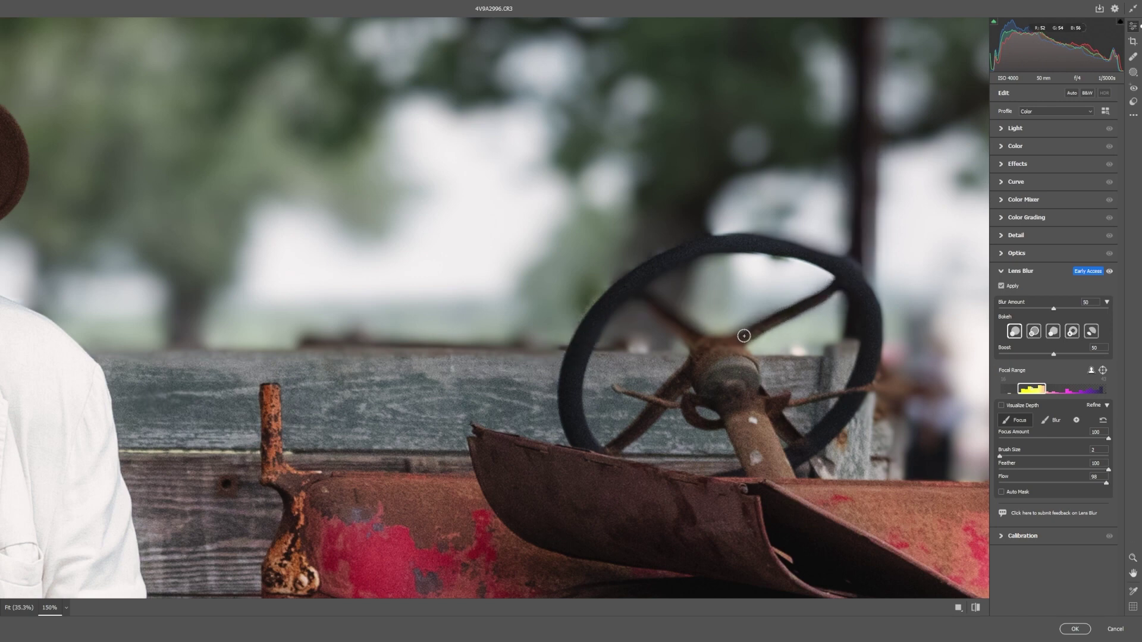
drag(645, 302, 701, 350)
mouse_move(802, 254)
mouse_down()
mouse_move(816, 255)
mouse_move(707, 243)
mouse_up()
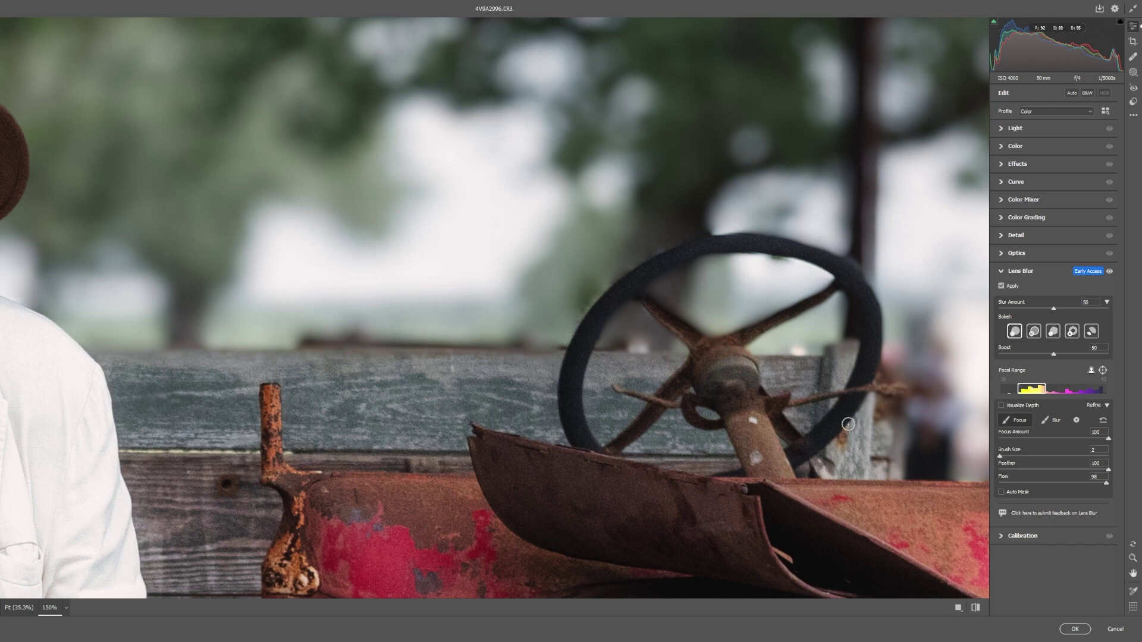
drag(762, 429, 638, 496)
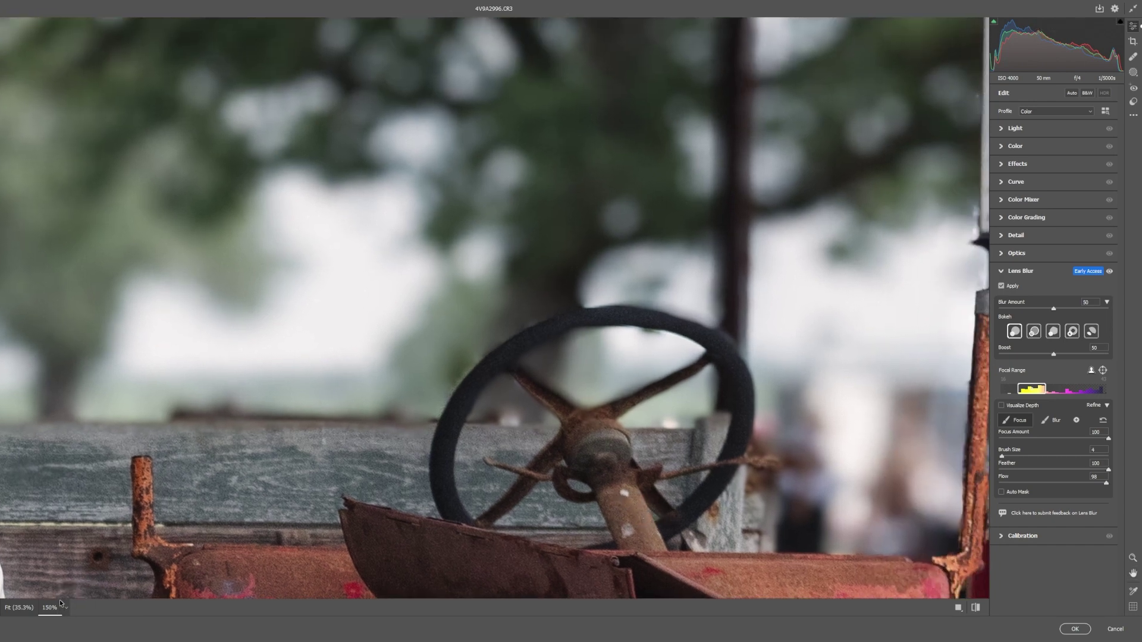
click(24, 607)
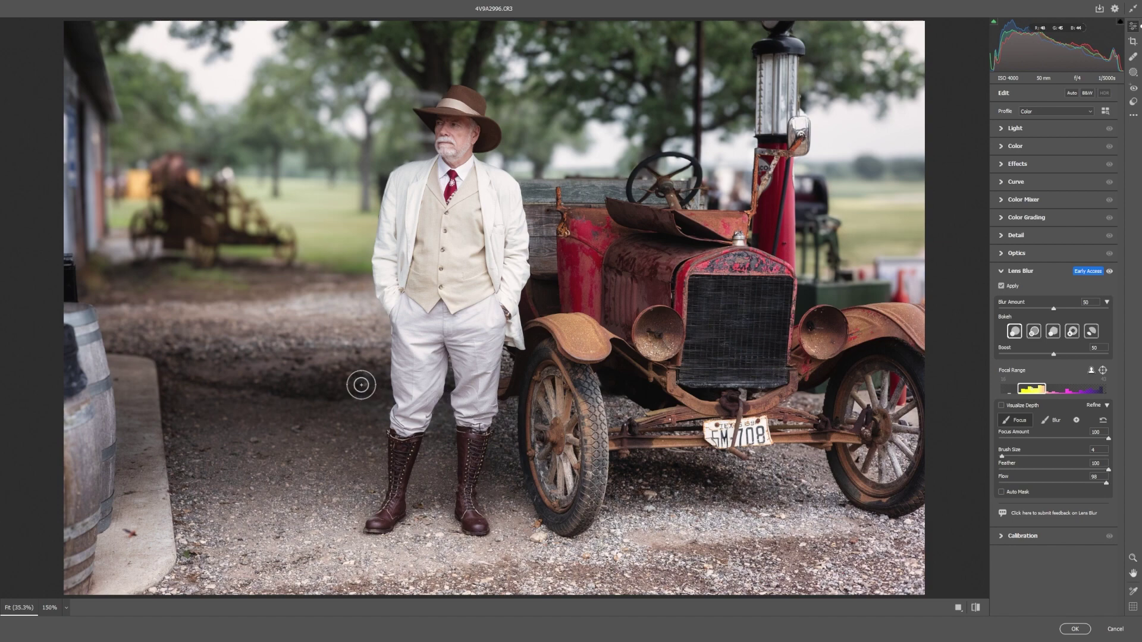
- Set the refine Blur brush to a blur amount of 51 and try sizes 16 and 9 around the man's boots
click(1050, 420)
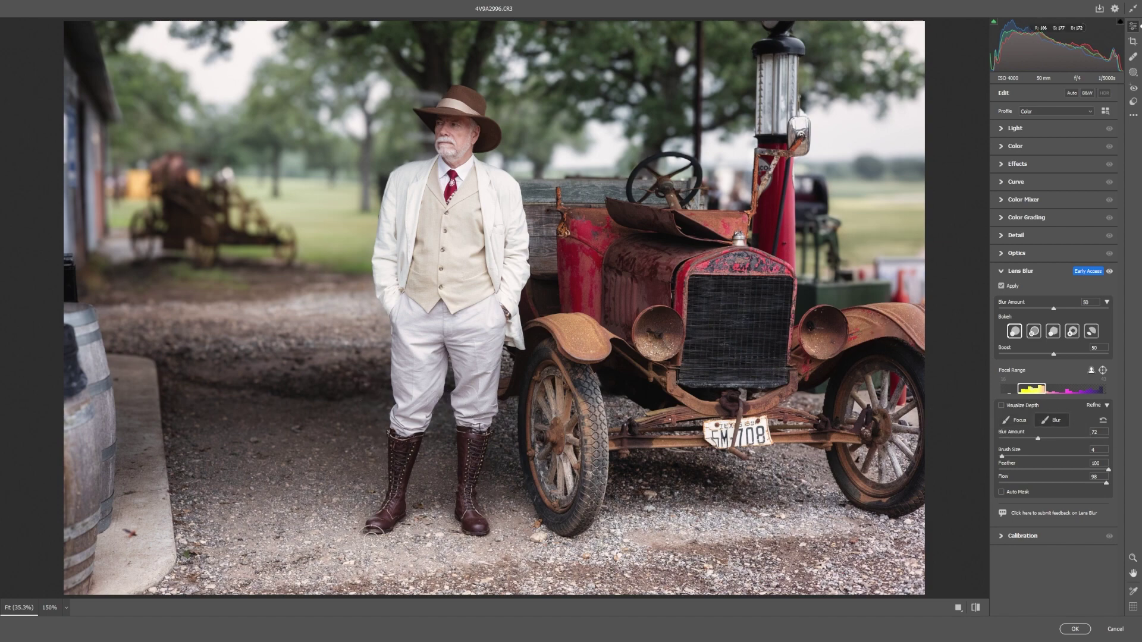
key(bracketright)
key(bracketright)
key(bracketright)
key(bracketright)
key(bracketright)
key(bracketright)
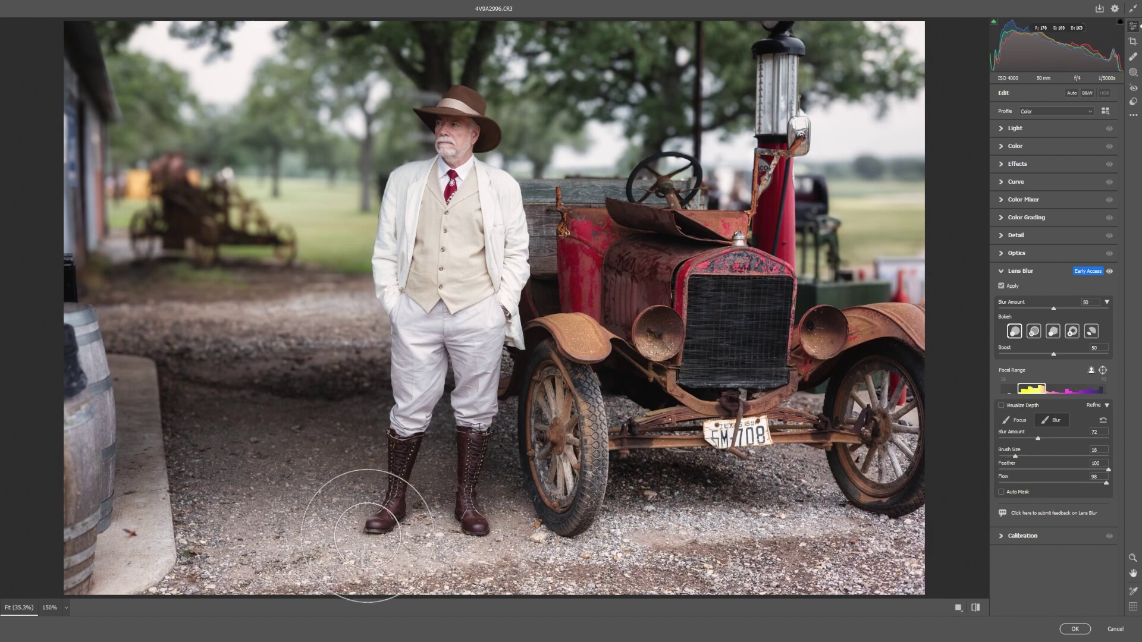
key(bracketright)
key(bracketright)
key(bracketright)
key(bracketright)
key(bracketright)
key(bracketright)
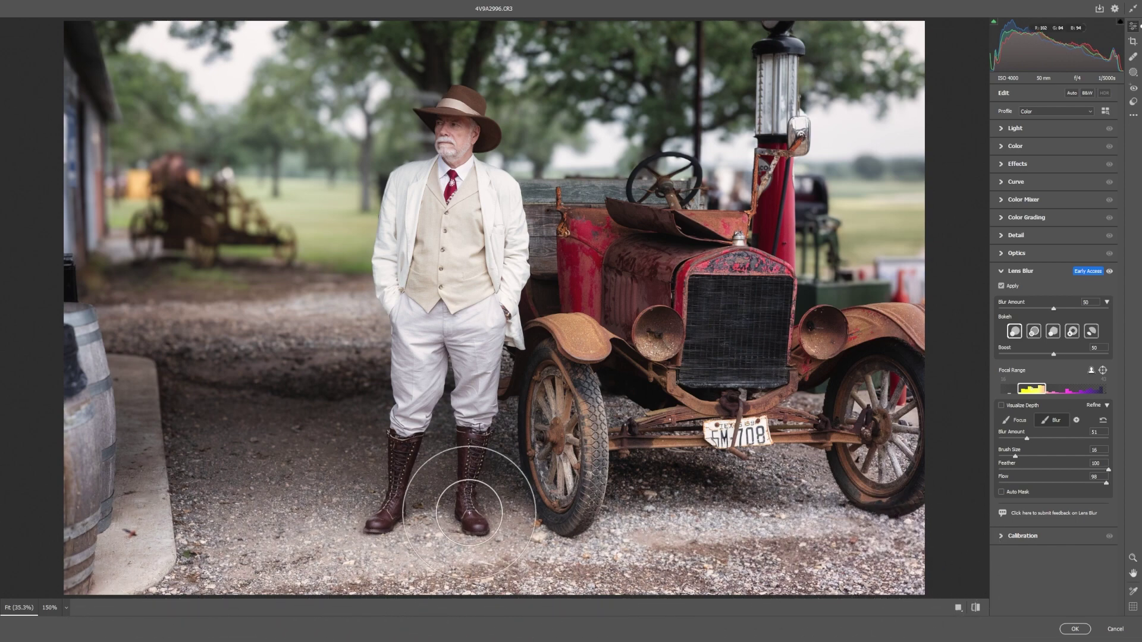
key(bracketleft)
key(bracketleft)
key(bracketleft)
key(bracketleft)
key(bracketleft)
key(bracketleft)
key(bracketleft)
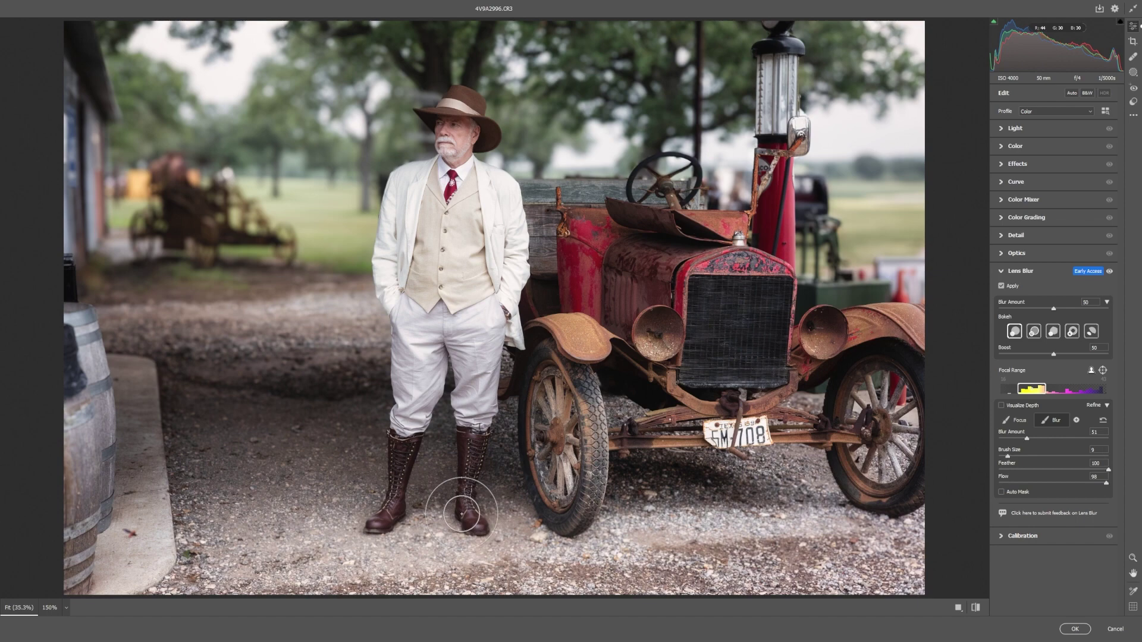
- Restore focus on the toe of the man's boot nearest the truck with the Focus brush at size 5
click(1017, 420)
key(bracketleft)
key(bracketleft)
key(bracketleft)
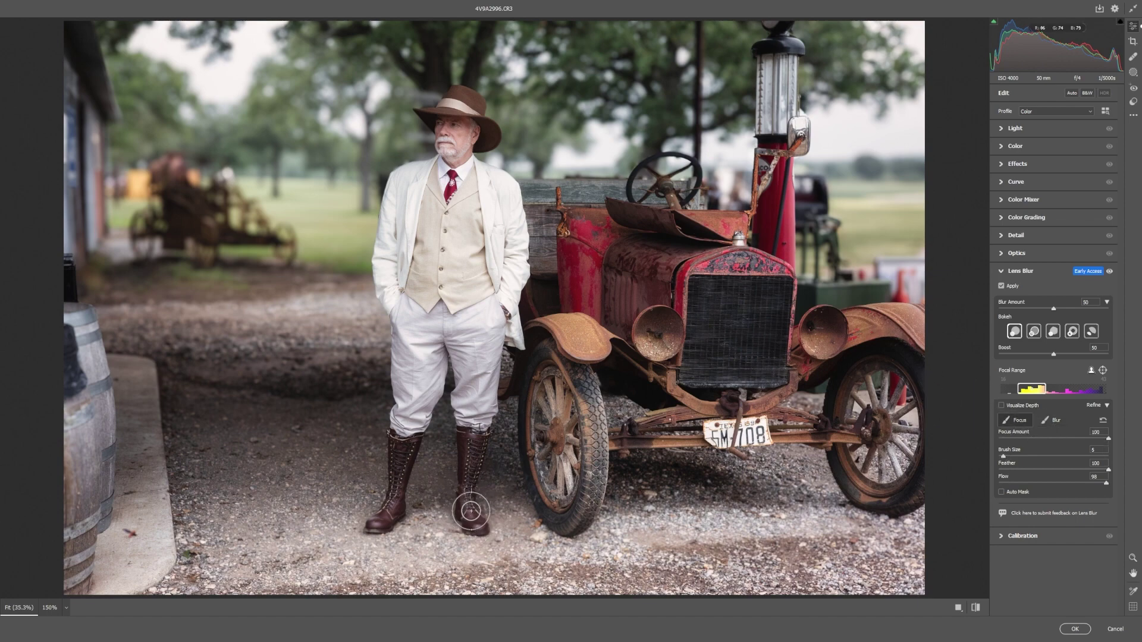
click(476, 526)
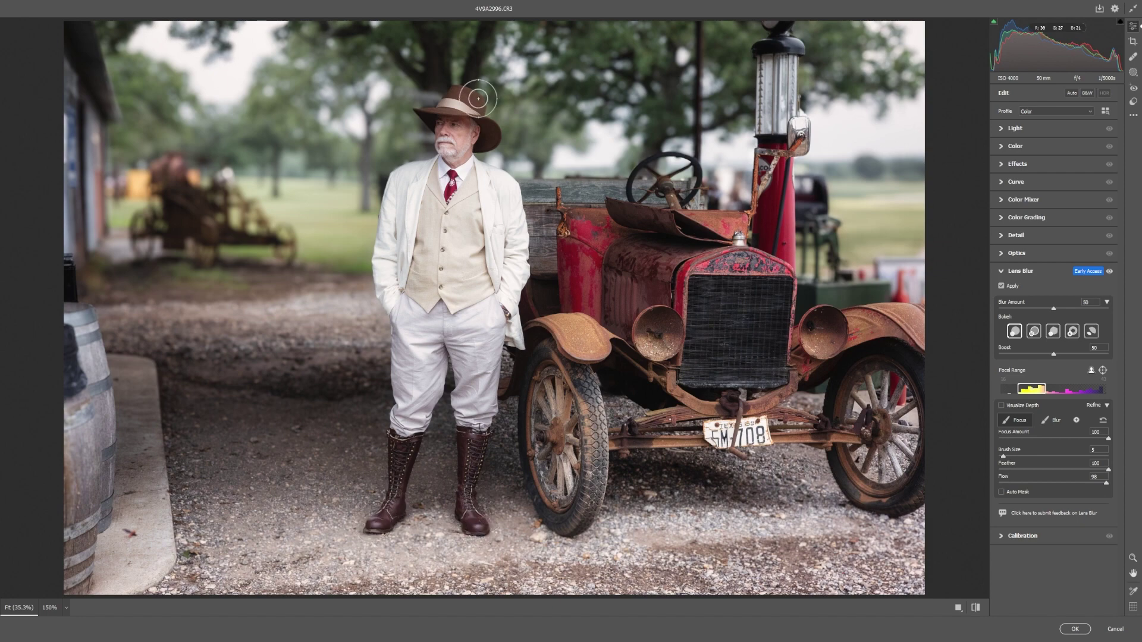
- Touch up the man's face with the Focus brush and the background beside the hat brim with the Blur brush at size 3
drag(440, 138, 453, 153)
click(1046, 420)
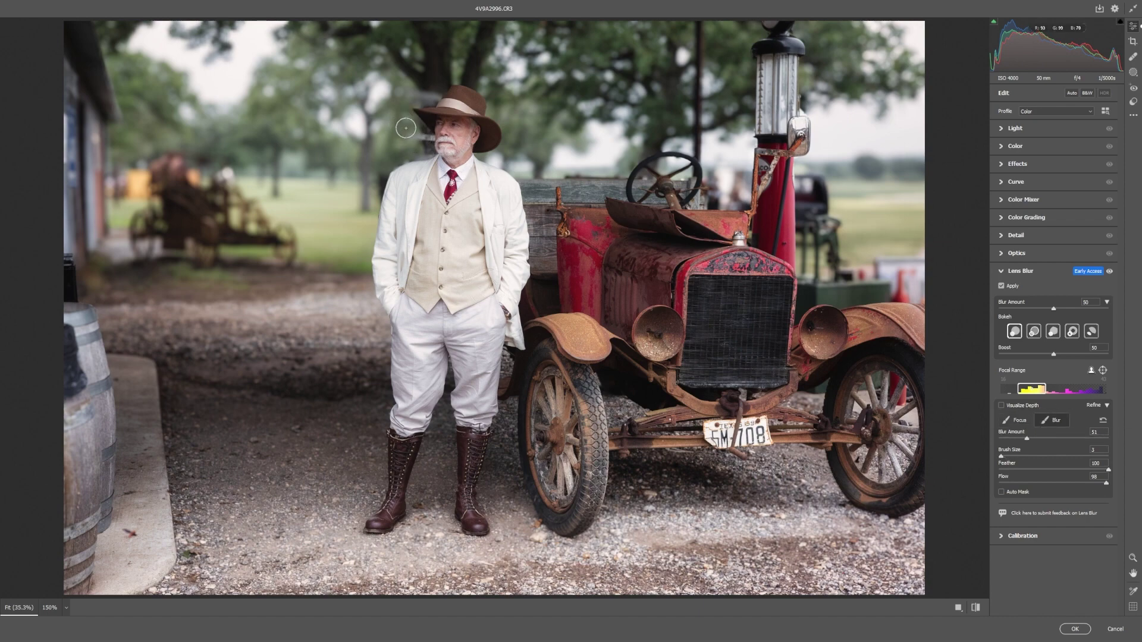
drag(405, 128, 419, 141)
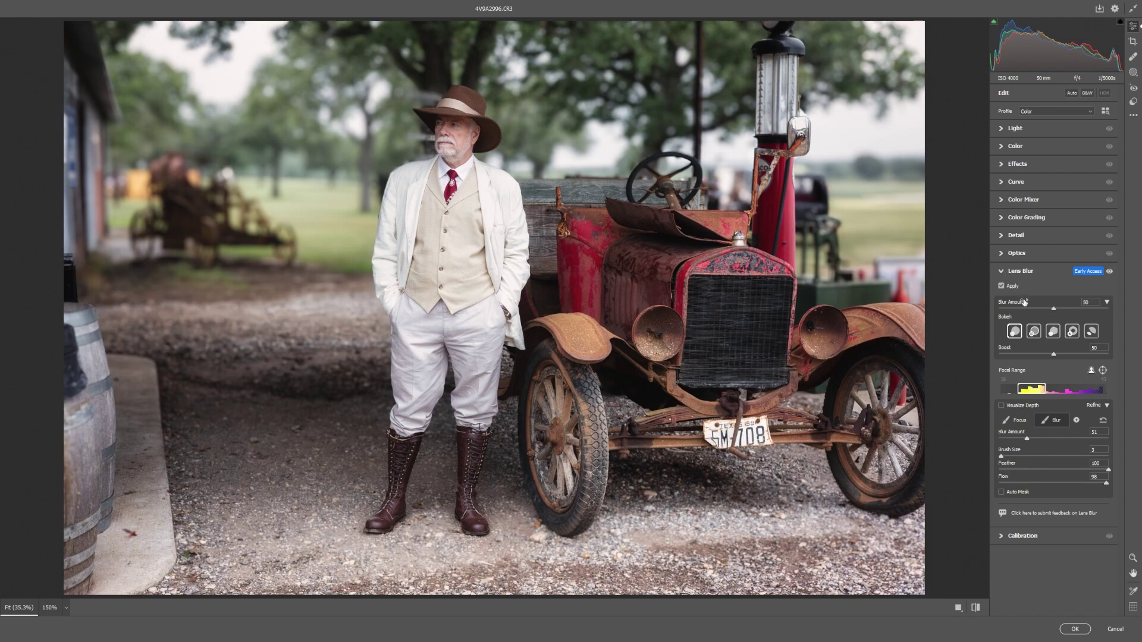
- Compare the Lens Blur bokeh shapes, choose the second one, try full blur strength, and set the overall blur amount to 46
click(1034, 332)
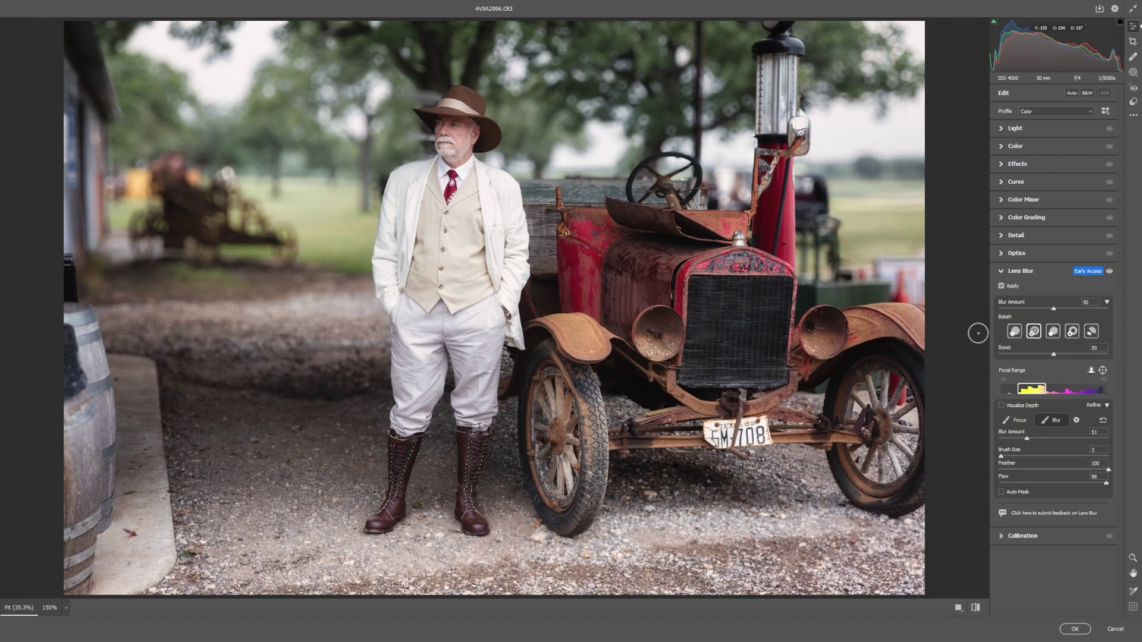
click(1051, 335)
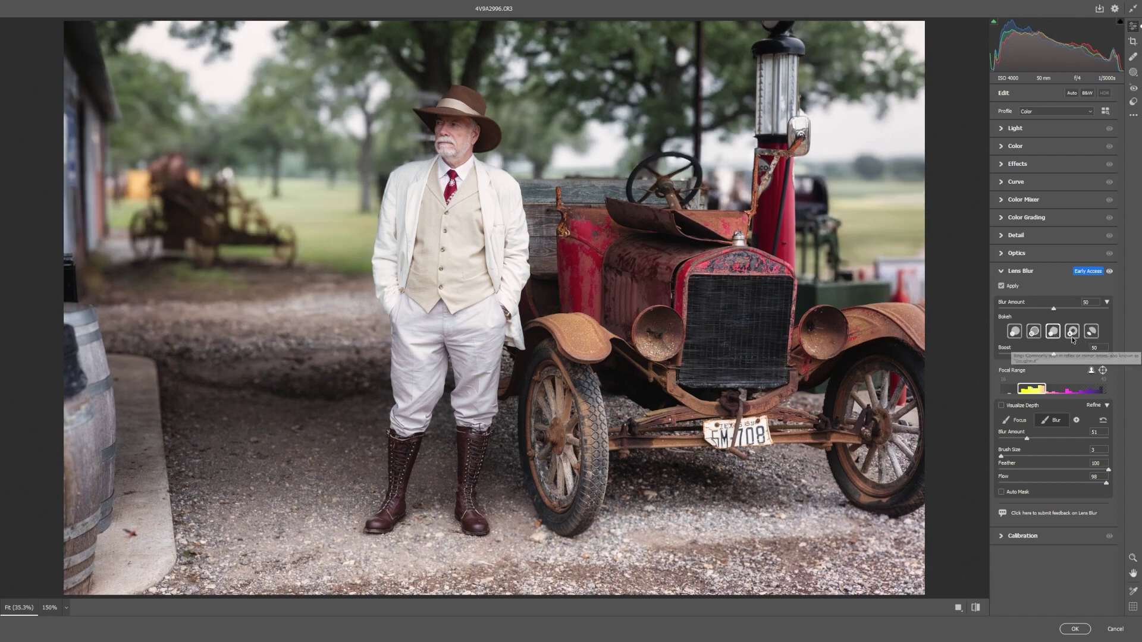
click(1069, 334)
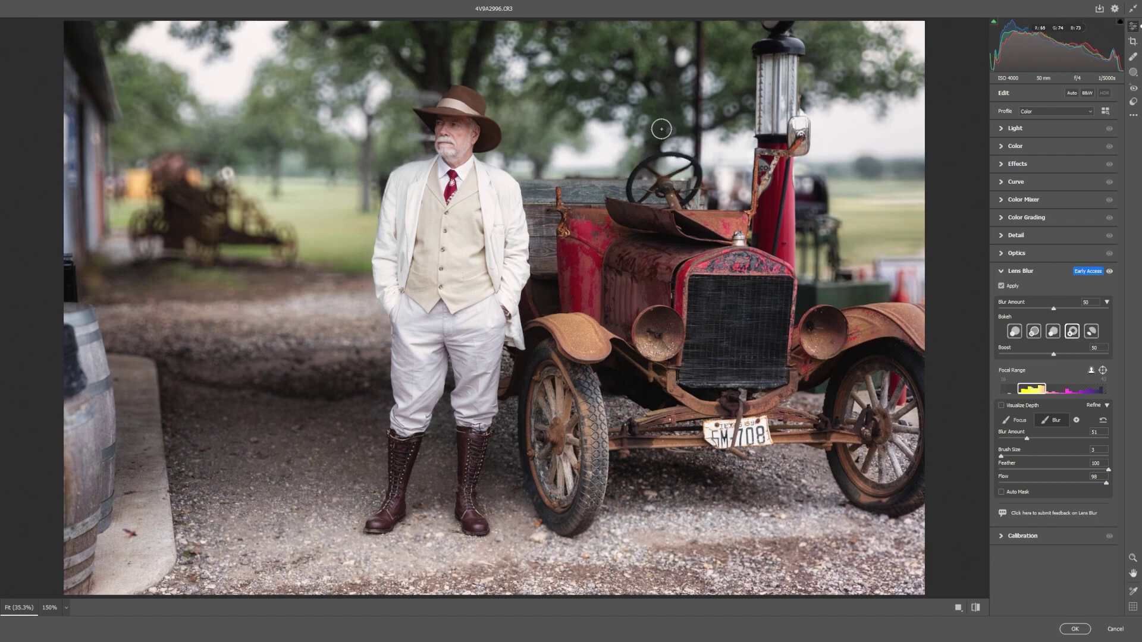
click(1090, 333)
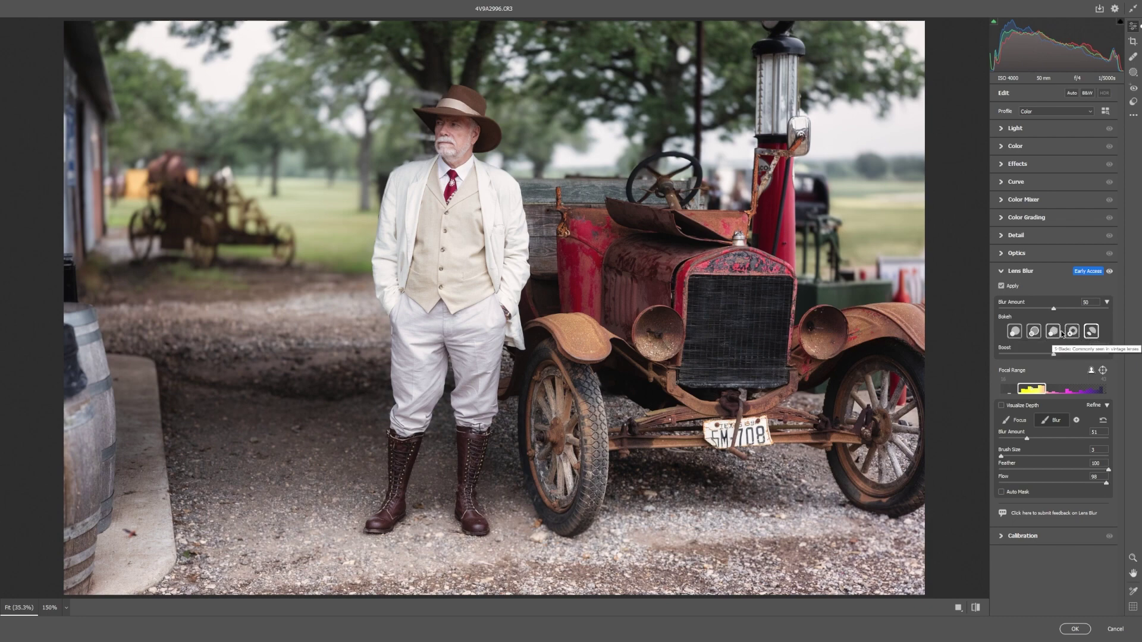
click(1033, 331)
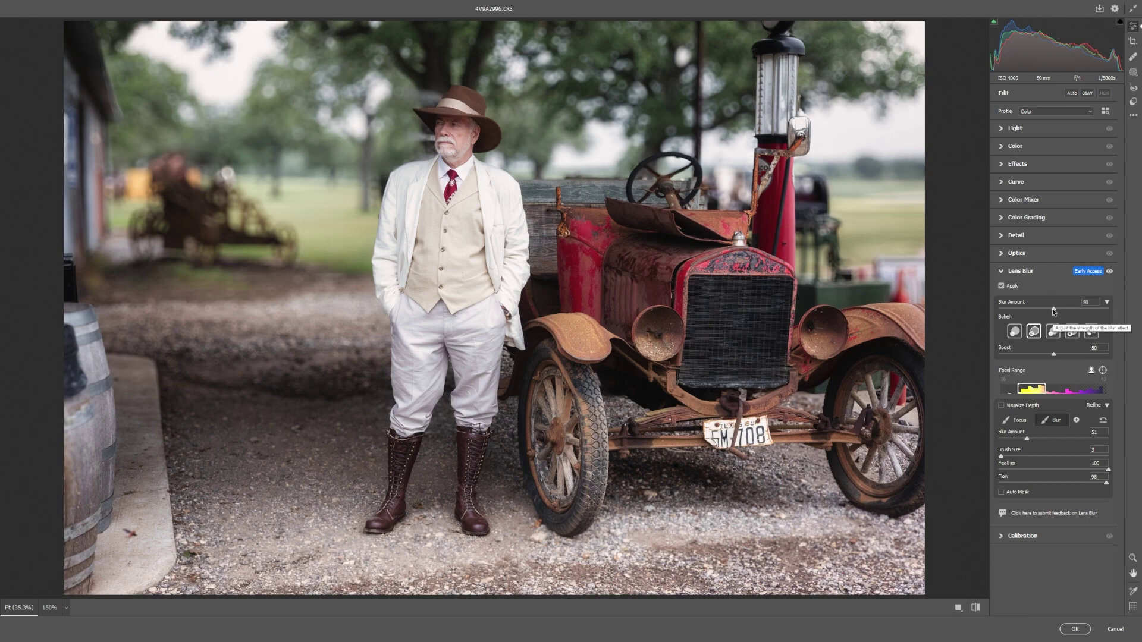
drag(1053, 309, 1108, 309)
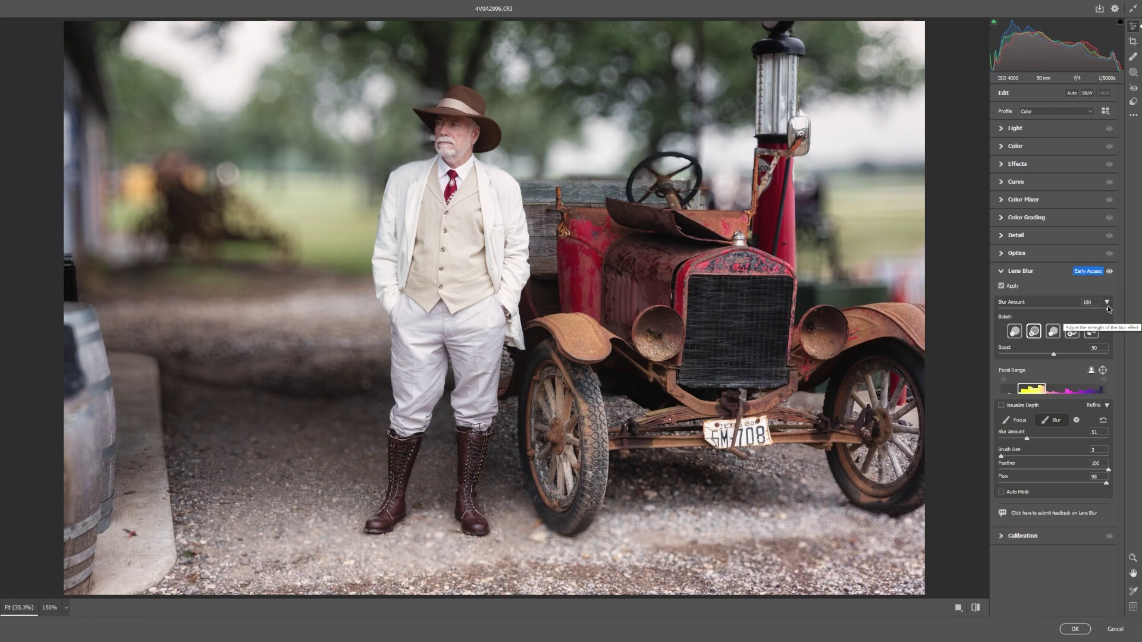
drag(1108, 308, 1047, 309)
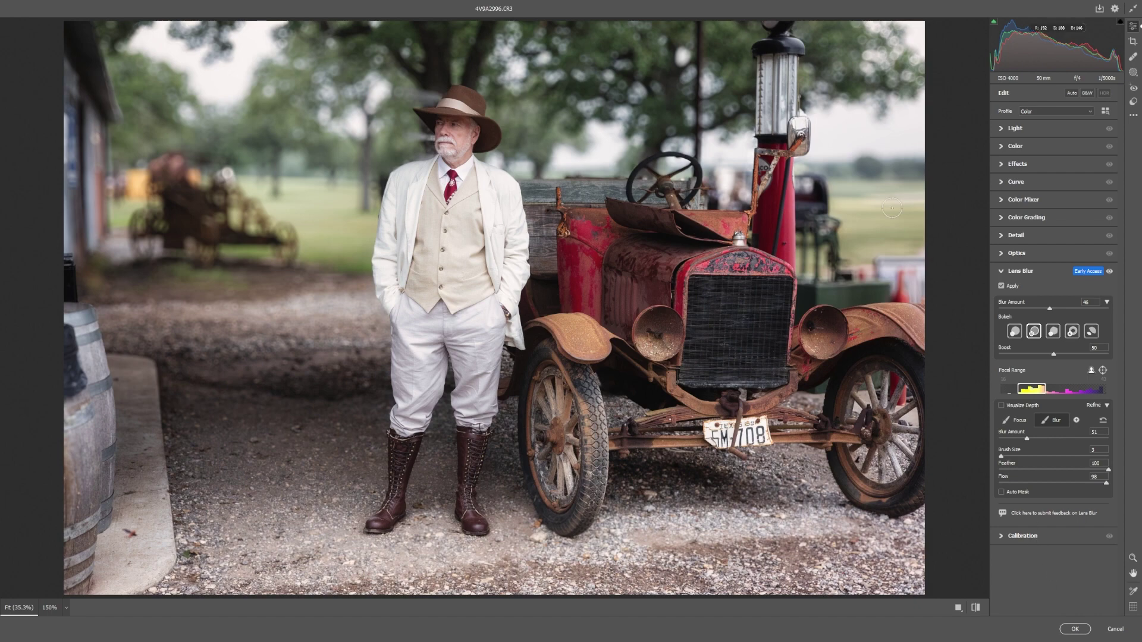
- Set the whole picture's Exposure to -0.20 and lower the Shadows slightly
click(998, 129)
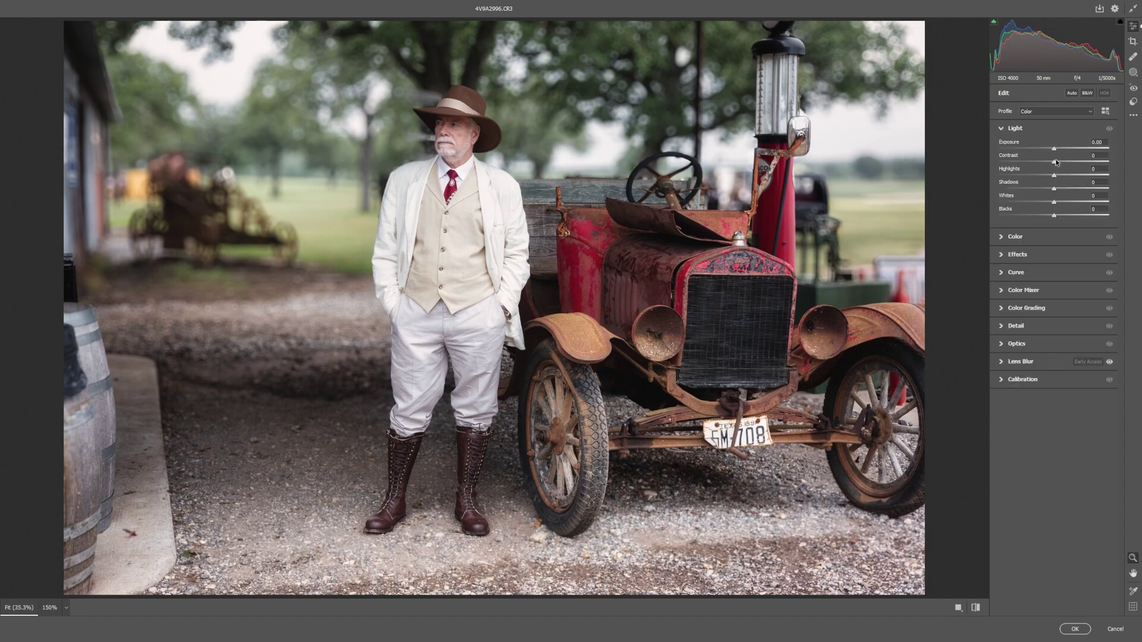
drag(1054, 147, 1052, 146)
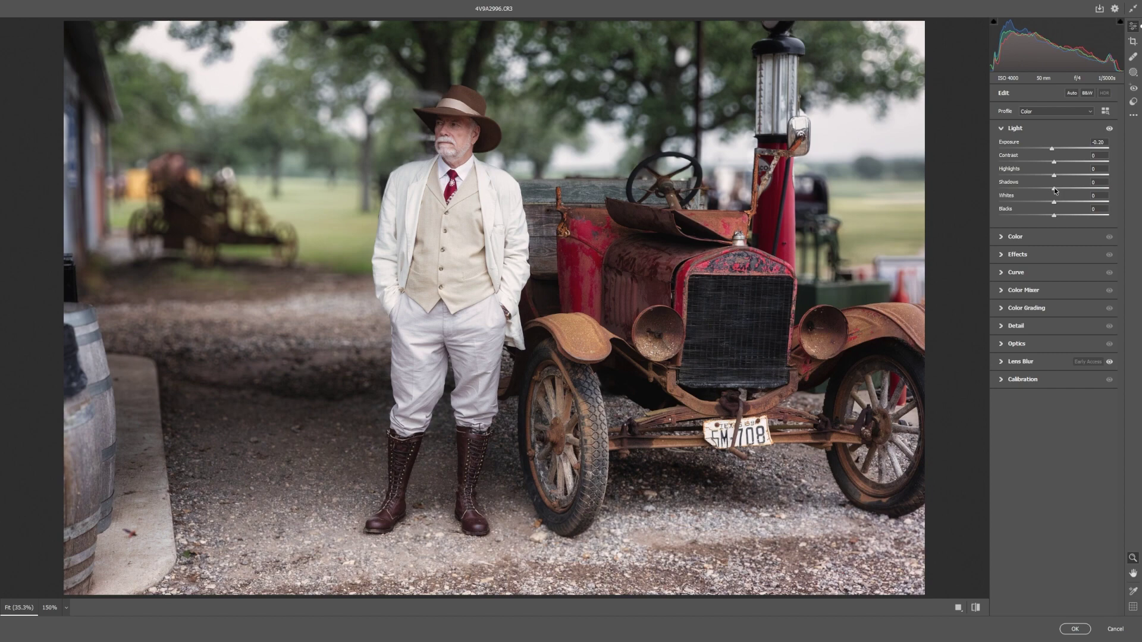
drag(1050, 190, 1048, 191)
- Create a large radial gradient mask centred on the man and truck, stretch it vertically, and invert it to cover the picture's edges
click(1131, 72)
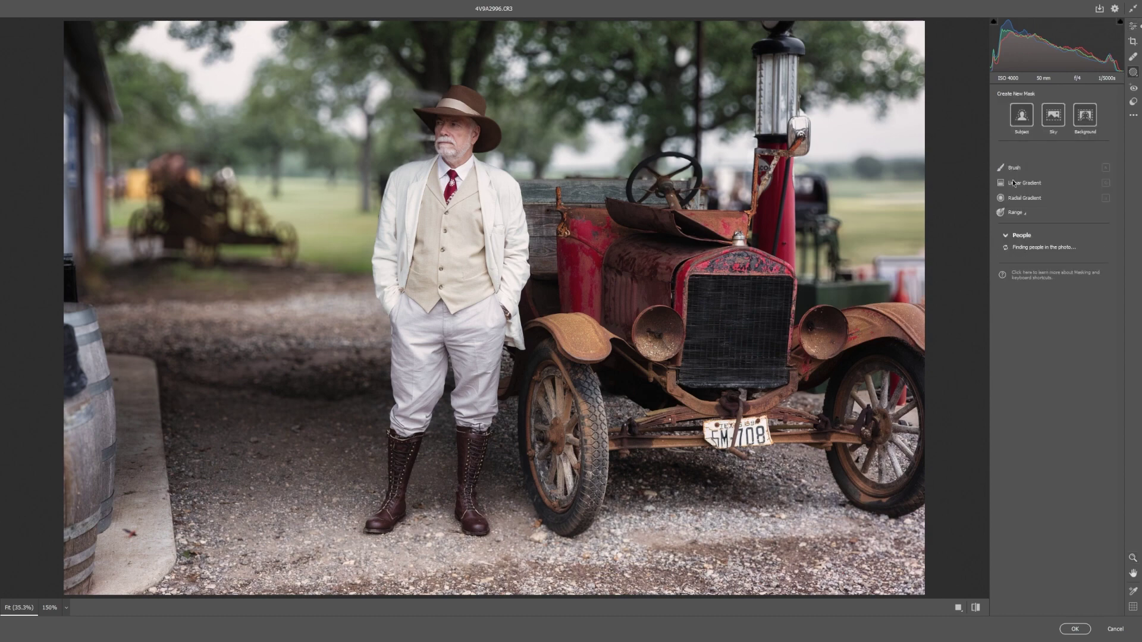
click(1018, 198)
mouse_move(438, 249)
mouse_down()
mouse_move(690, 425)
mouse_move(779, 443)
mouse_move(767, 443)
mouse_move(796, 476)
mouse_up()
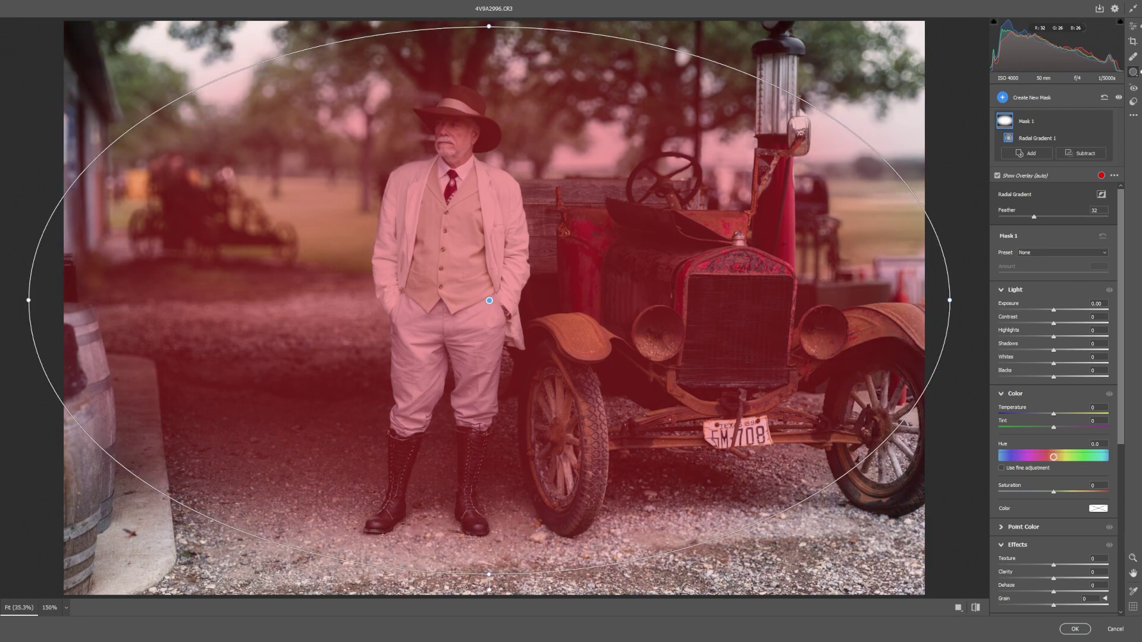
drag(488, 576, 488, 589)
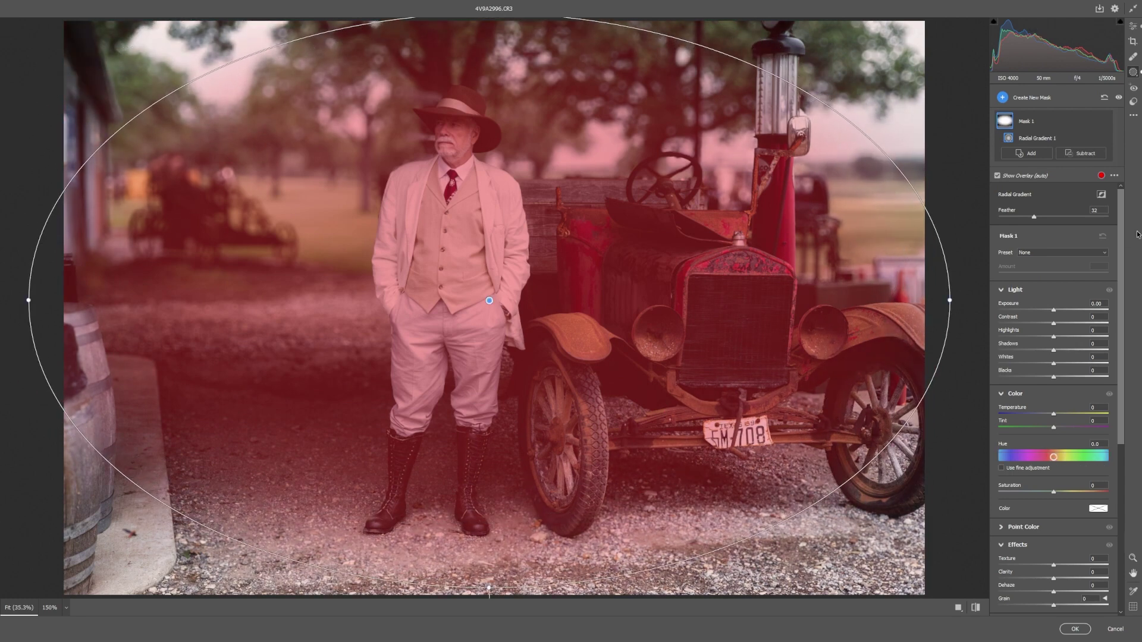
click(1099, 195)
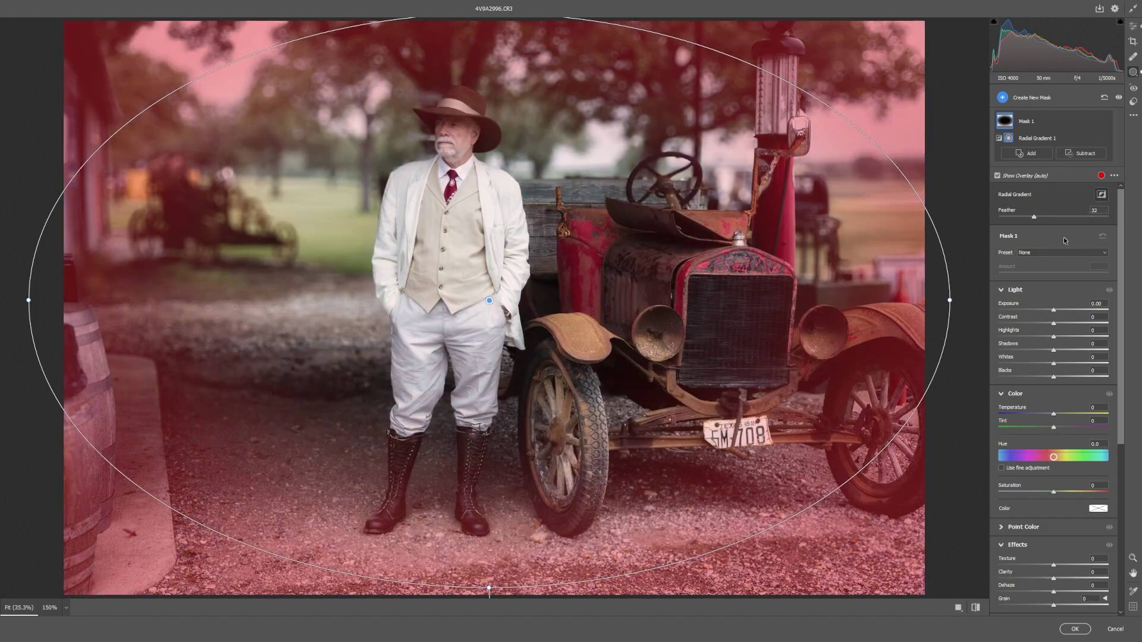
- Darken the inverted radial mask to Exposure -1.30 and set its Feather to 22, checking the coverage with the mask overlay
drag(1053, 310, 1035, 312)
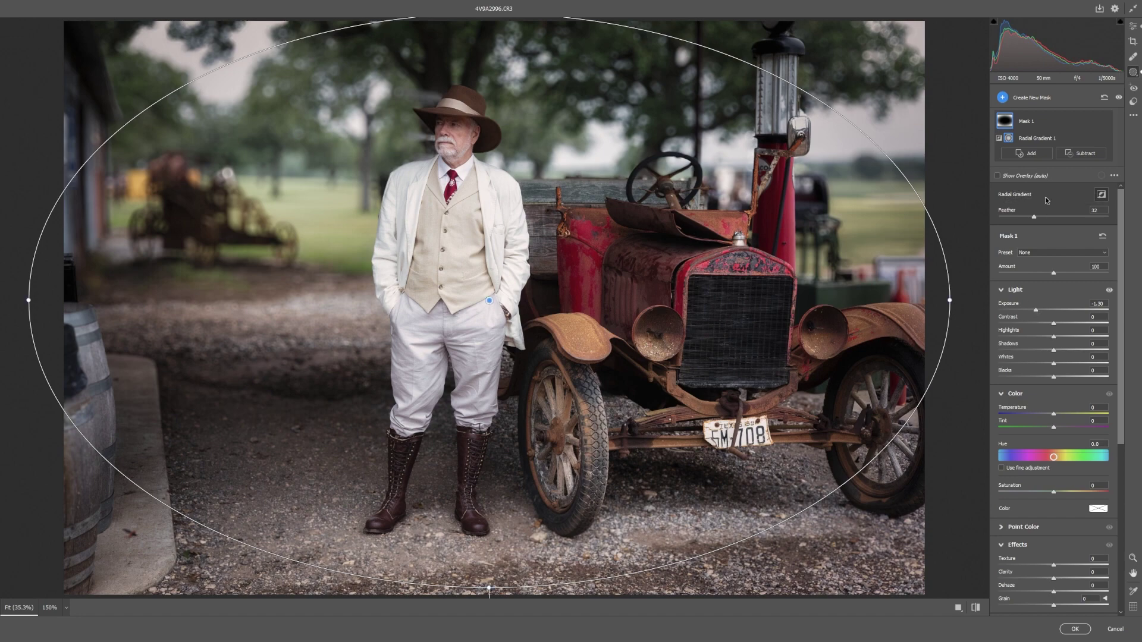
mouse_move(1035, 218)
mouse_down()
mouse_move(1062, 222)
mouse_move(1021, 223)
mouse_up()
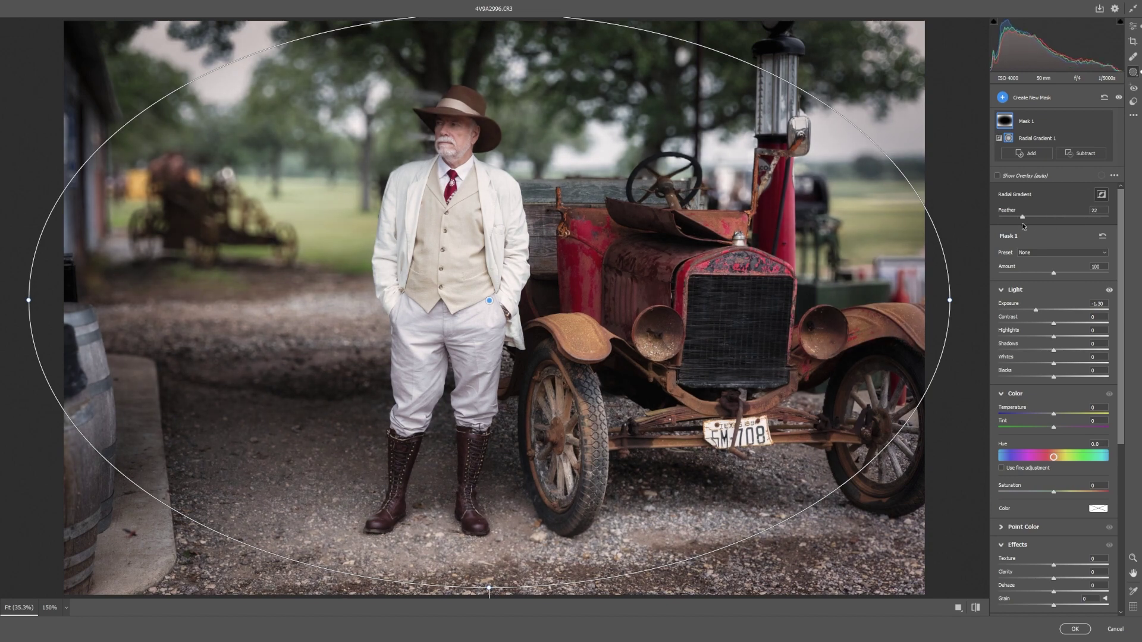
click(997, 176)
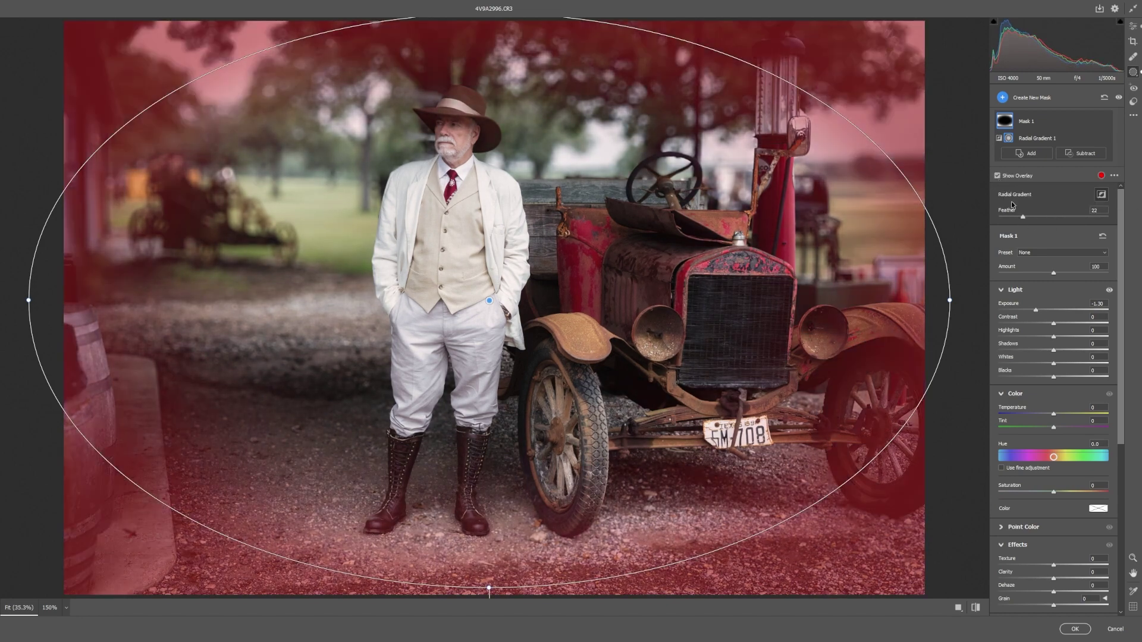
click(1017, 218)
drag(1020, 219, 1023, 219)
click(997, 175)
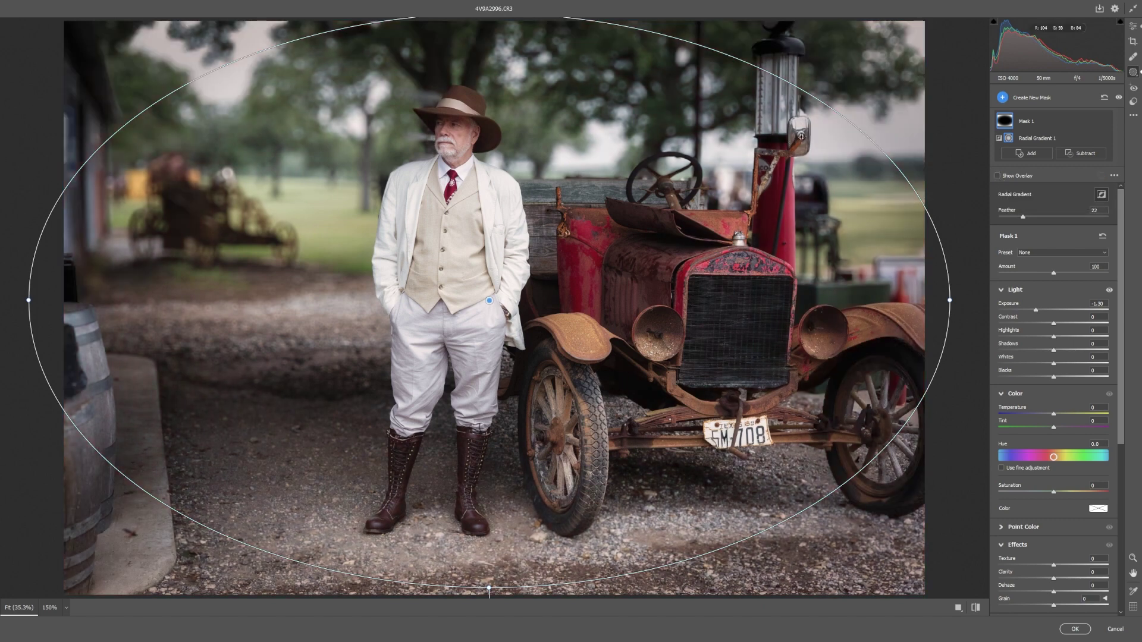
- Review the picture without the mask outline, lower the radial mask's Exposure to -1.60, and apply the Camera Raw edits
click(1132, 26)
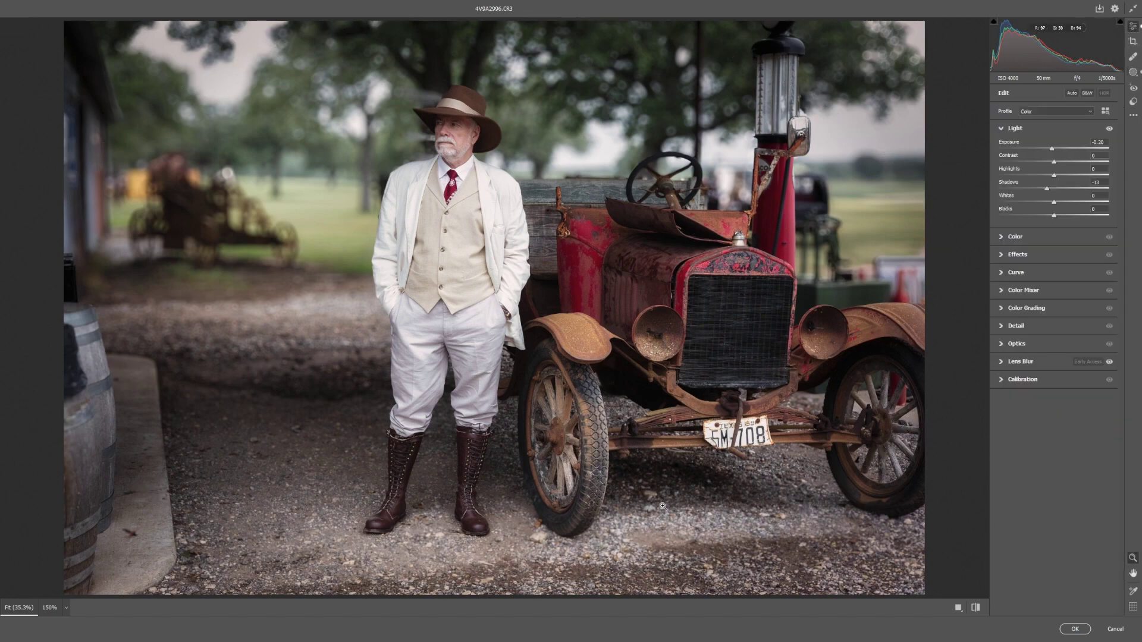
click(1132, 72)
click(1009, 124)
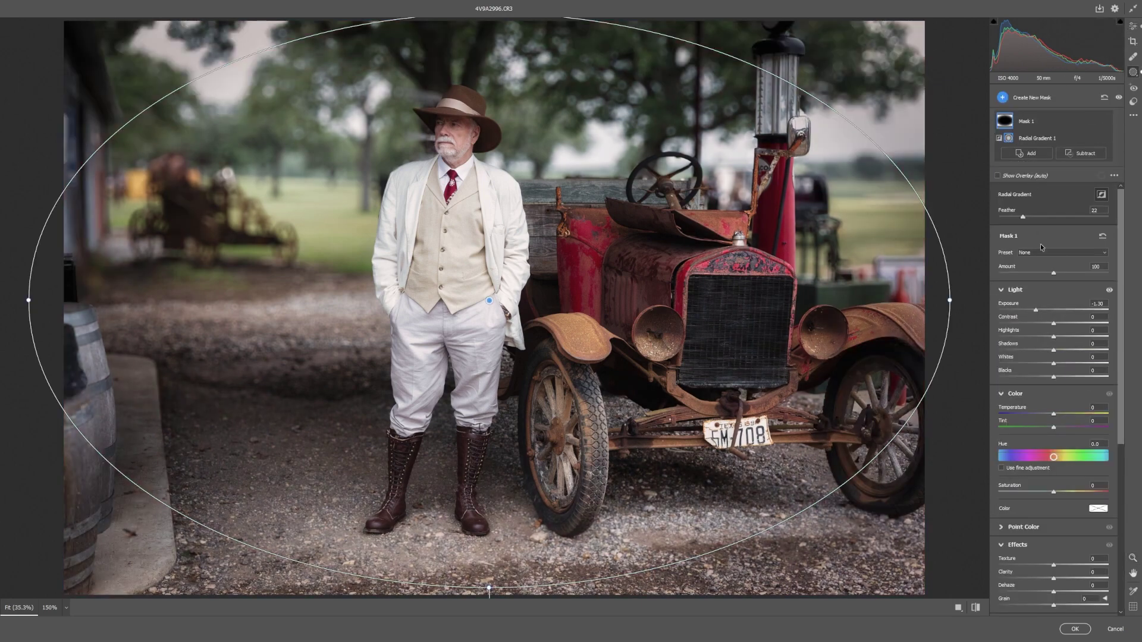
drag(1036, 310, 1032, 311)
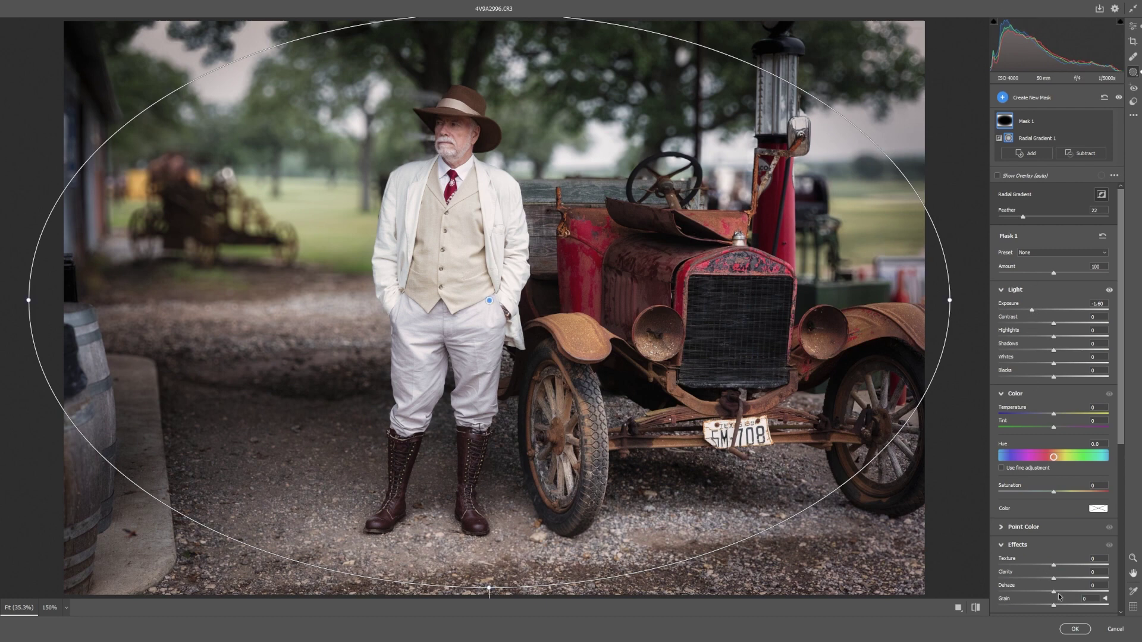
click(1076, 629)
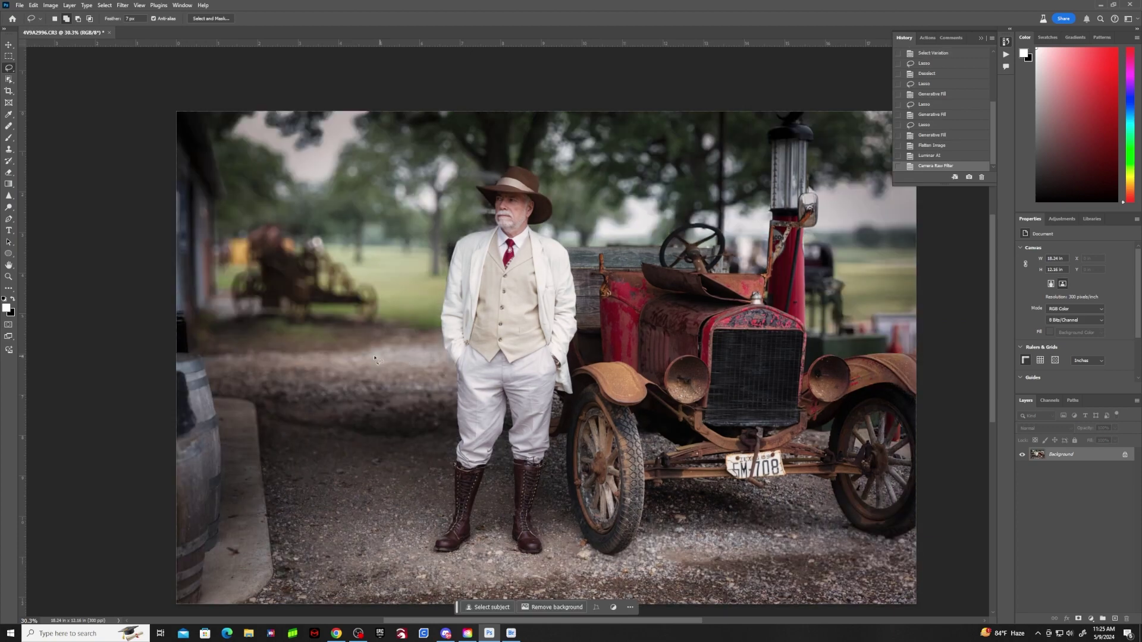
- Run the Watermark action to place the JHDT logo in the photo's lower-right corner, commit it, and select the Background layer
drag(699, 343, 645, 303)
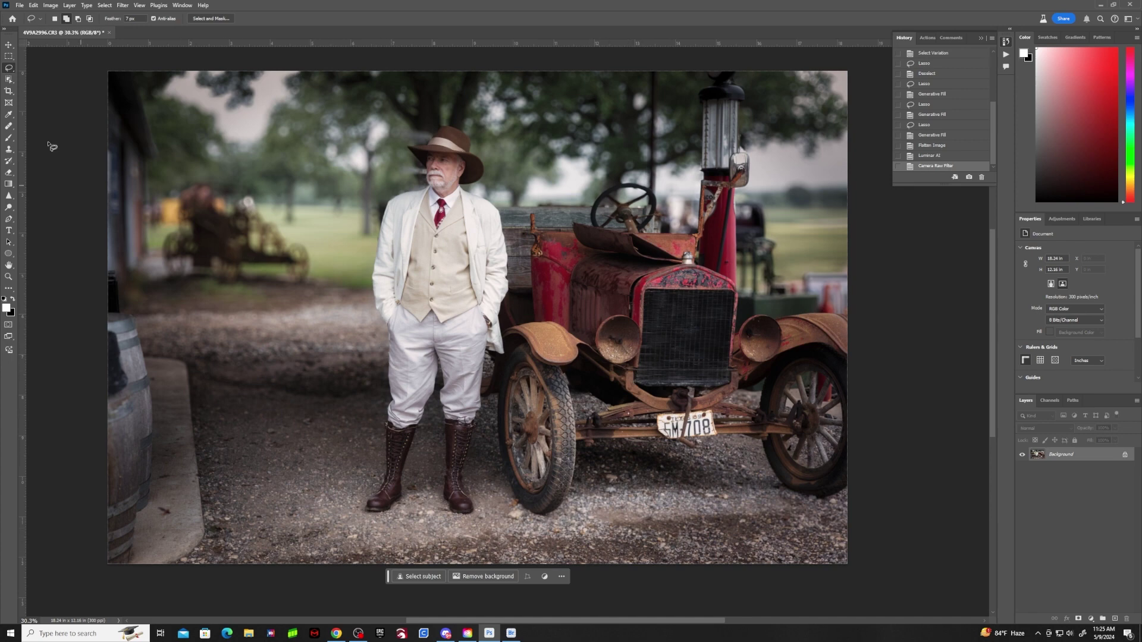
click(8, 44)
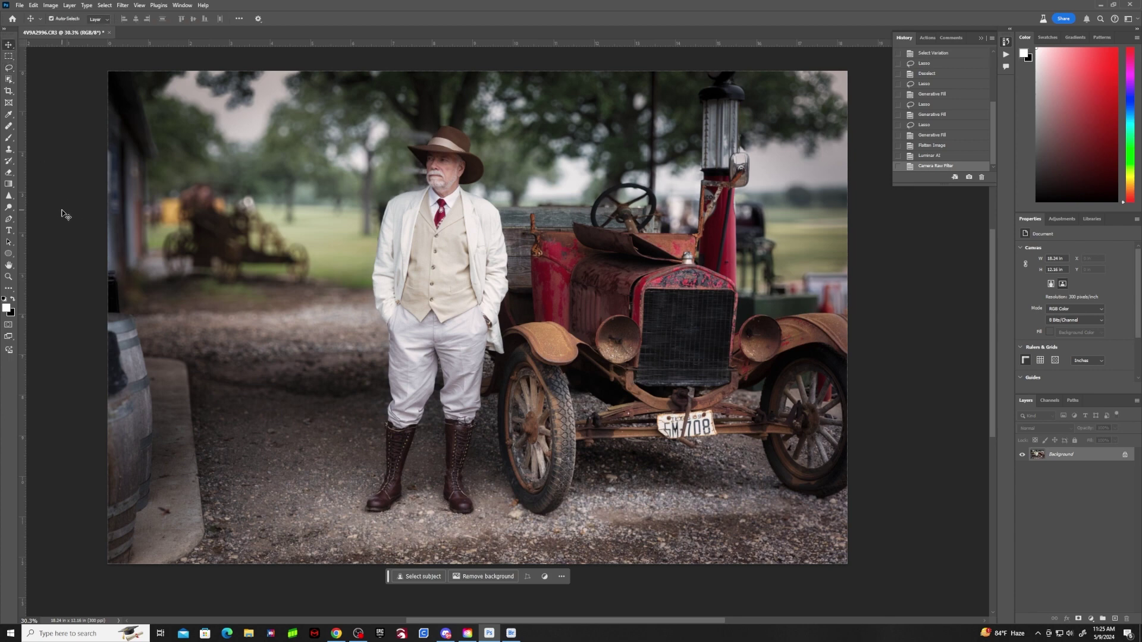
click(926, 38)
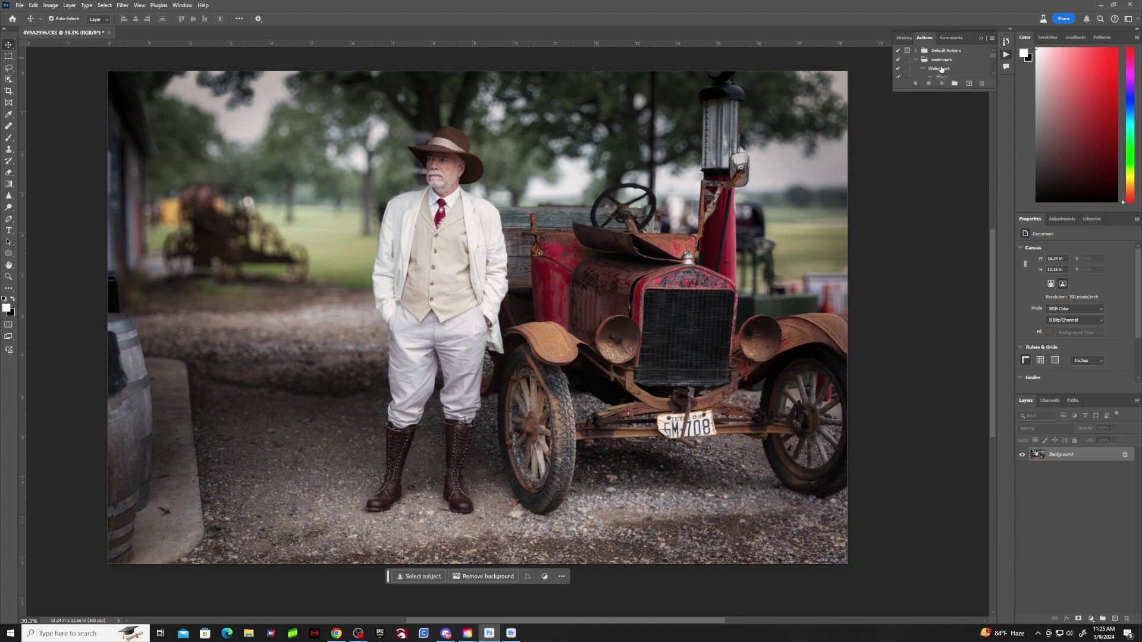
click(940, 69)
click(943, 84)
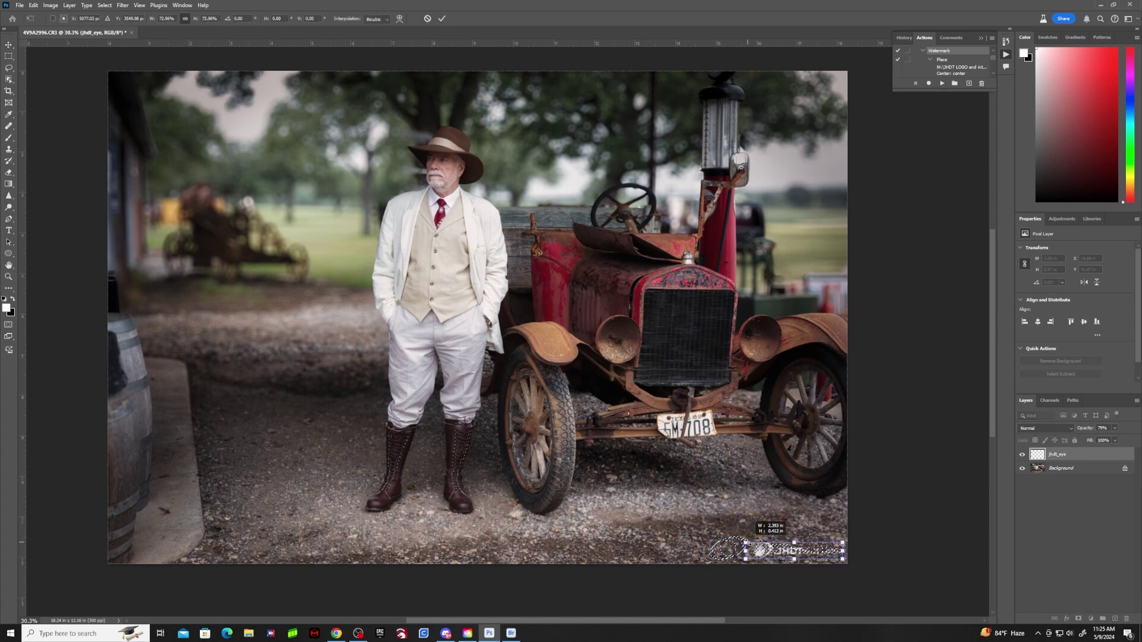
click(441, 19)
click(876, 572)
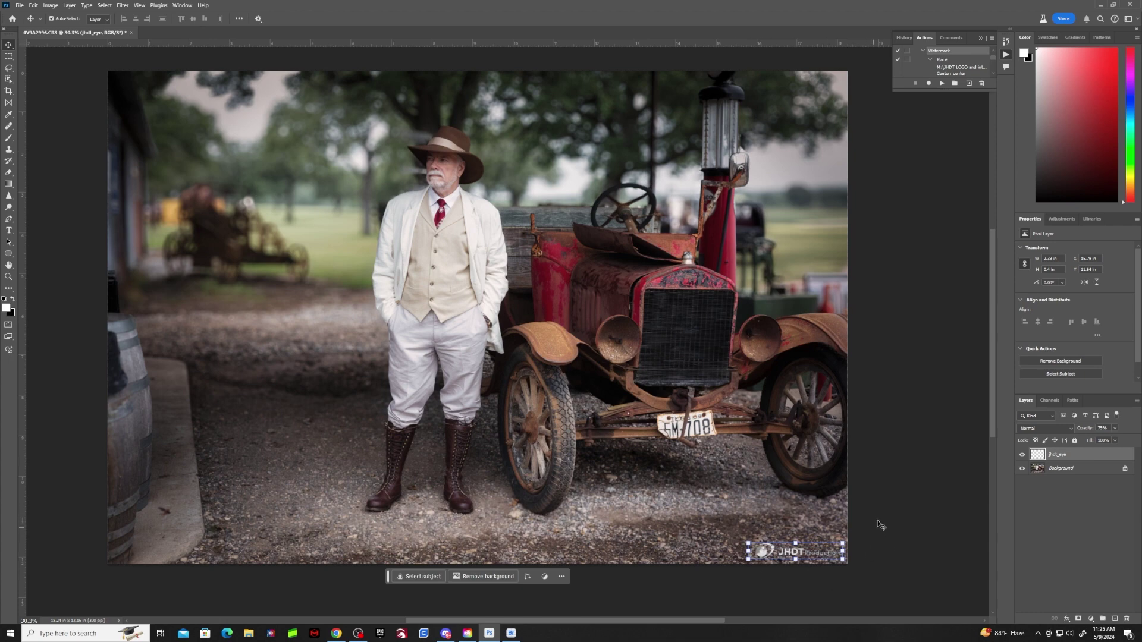
click(1038, 471)
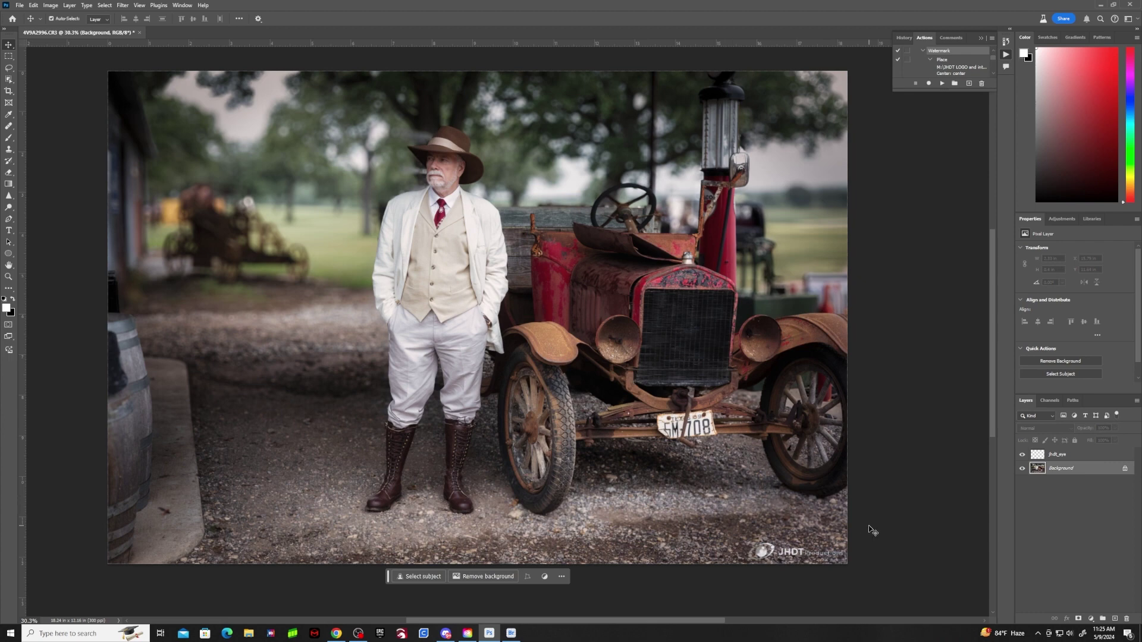